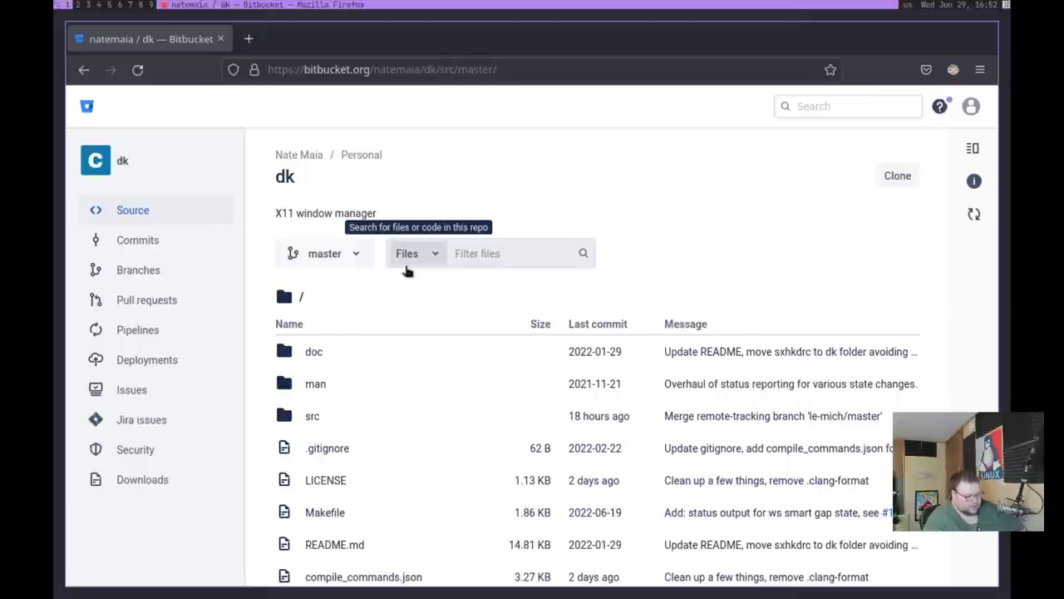
# - Review the installation section of the dk README and open a terminal beside the browser
pyautogui.scroll(-10, 408, 271)
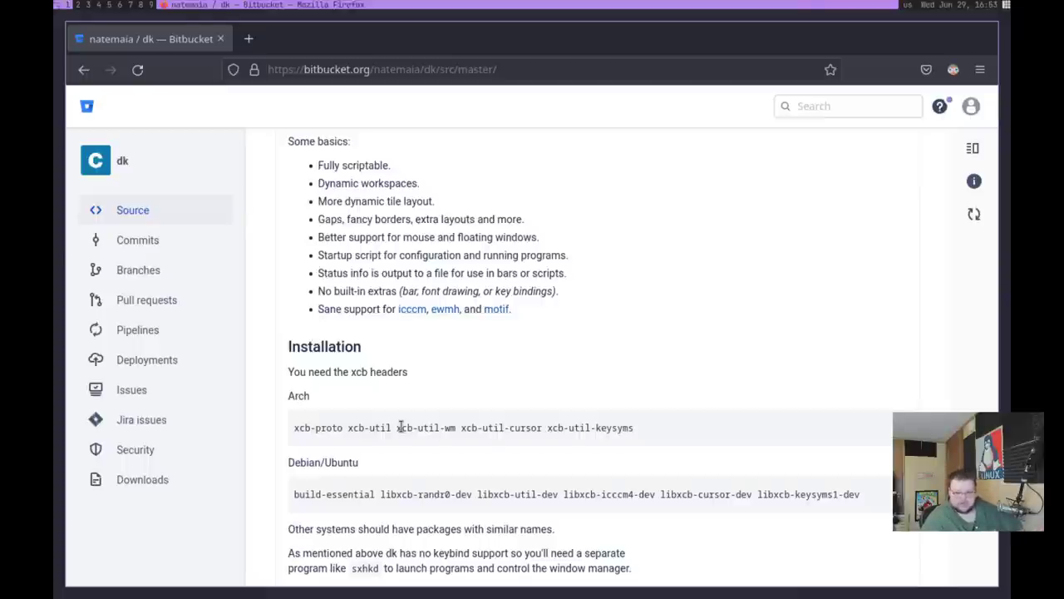
pyautogui.scroll(-3, 401, 426)
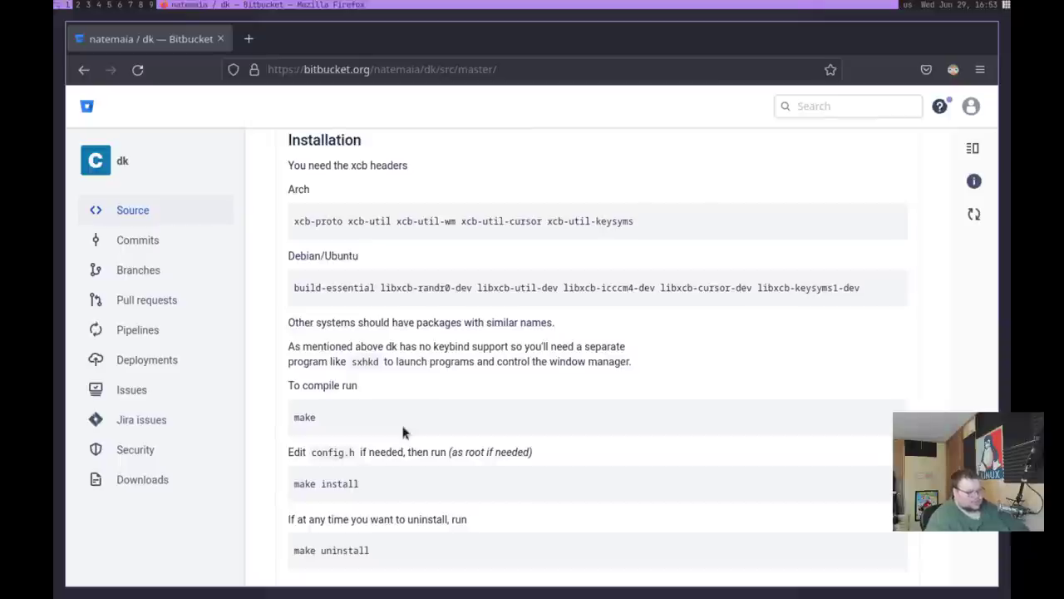
pyautogui.press('super+Return')
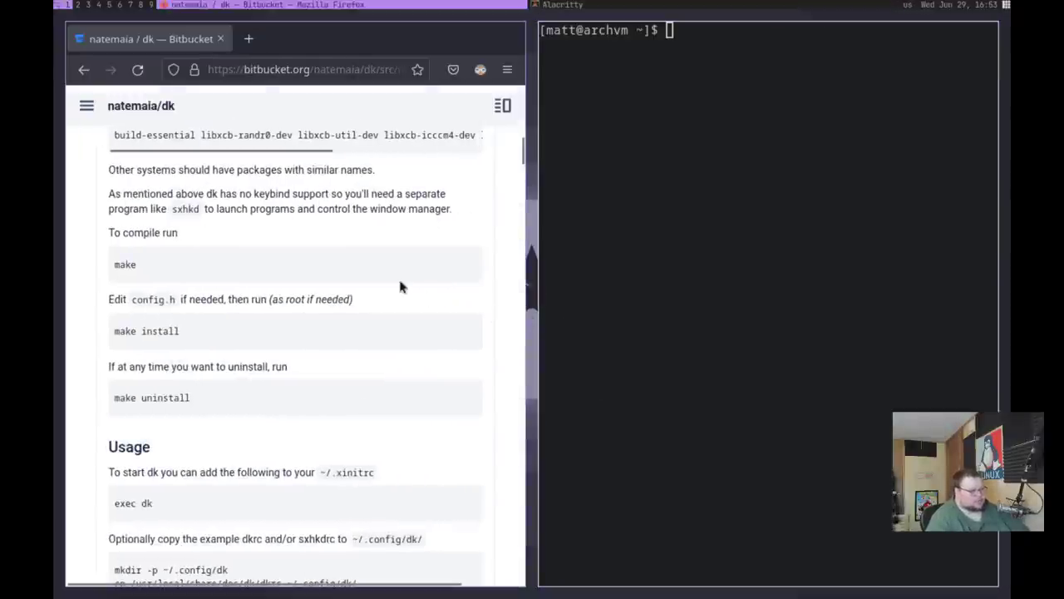
# - Clone the dk repository with its HTTPS clone command in the terminal and change into the dk directory
pyautogui.scroll(4, 399, 283)
pyautogui.scroll(8, 399, 286)
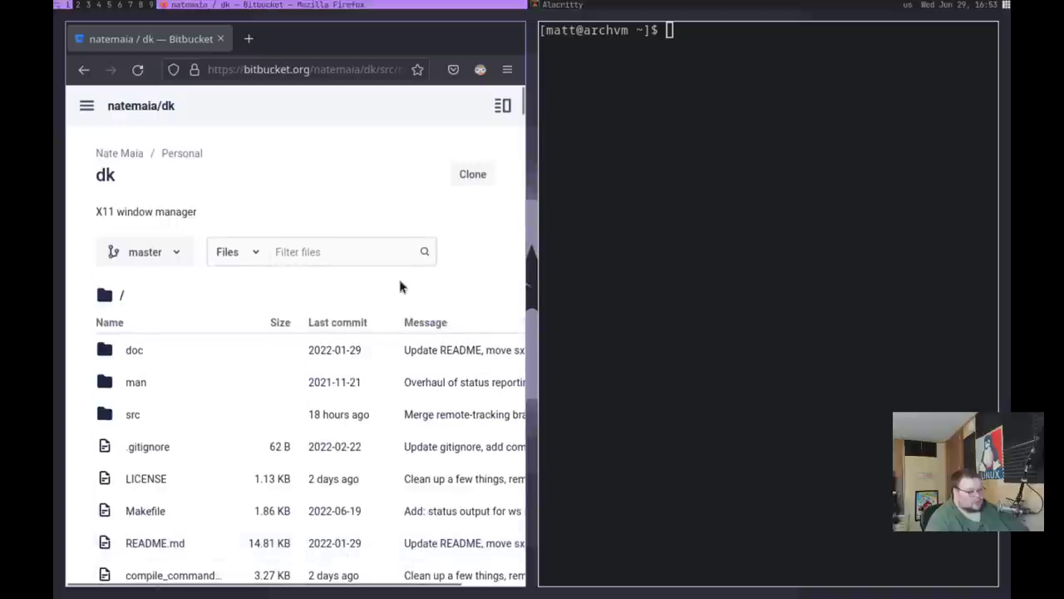
pyautogui.click(472, 174)
pyautogui.click(449, 207)
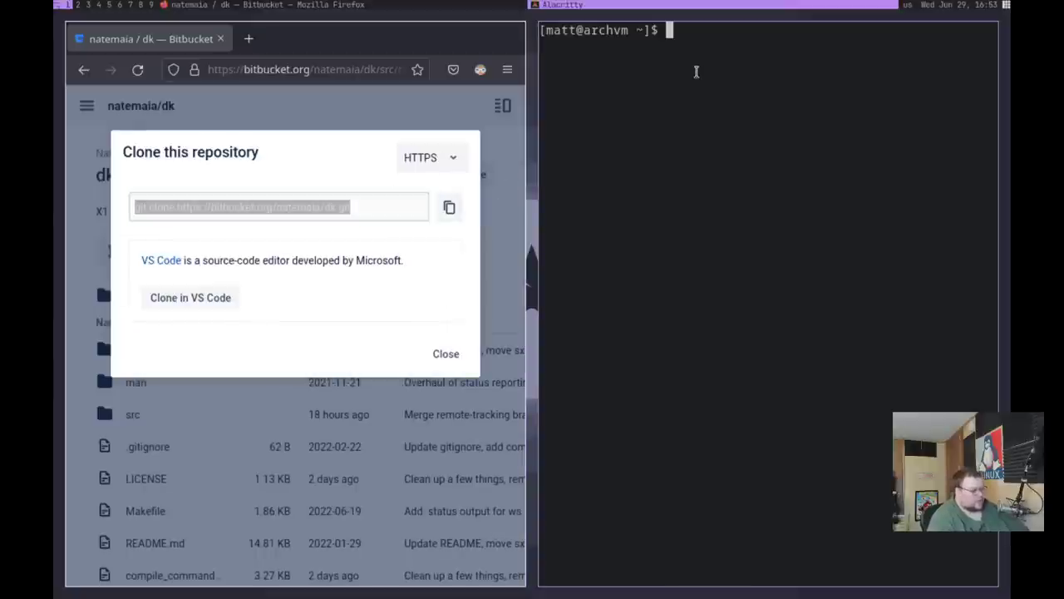
pyautogui.hotkey('ctrl', 'shift', 'v')
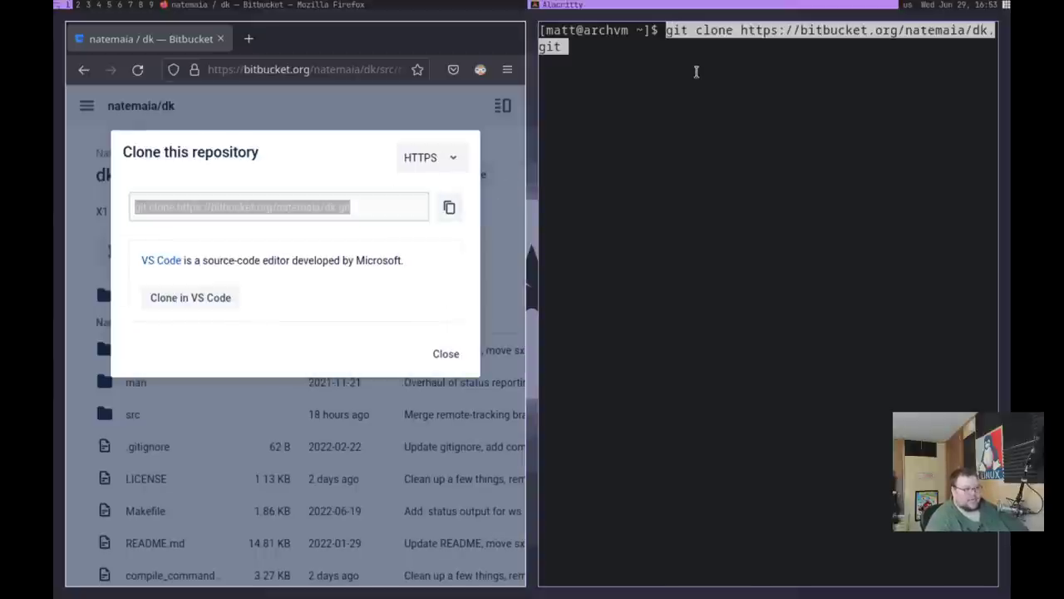
pyautogui.press('Return')
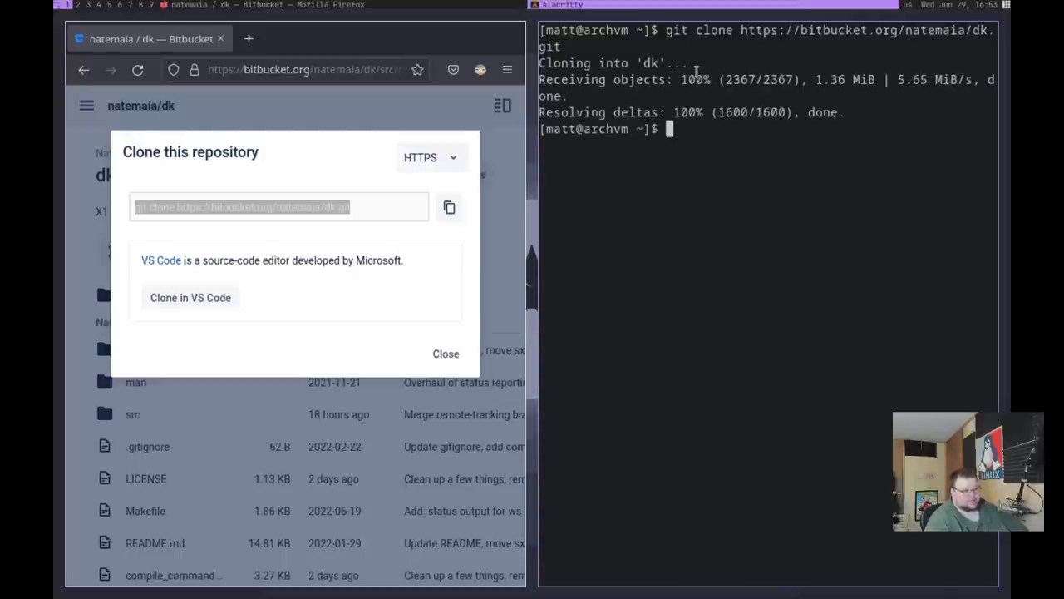
pyautogui.write('cd dk')
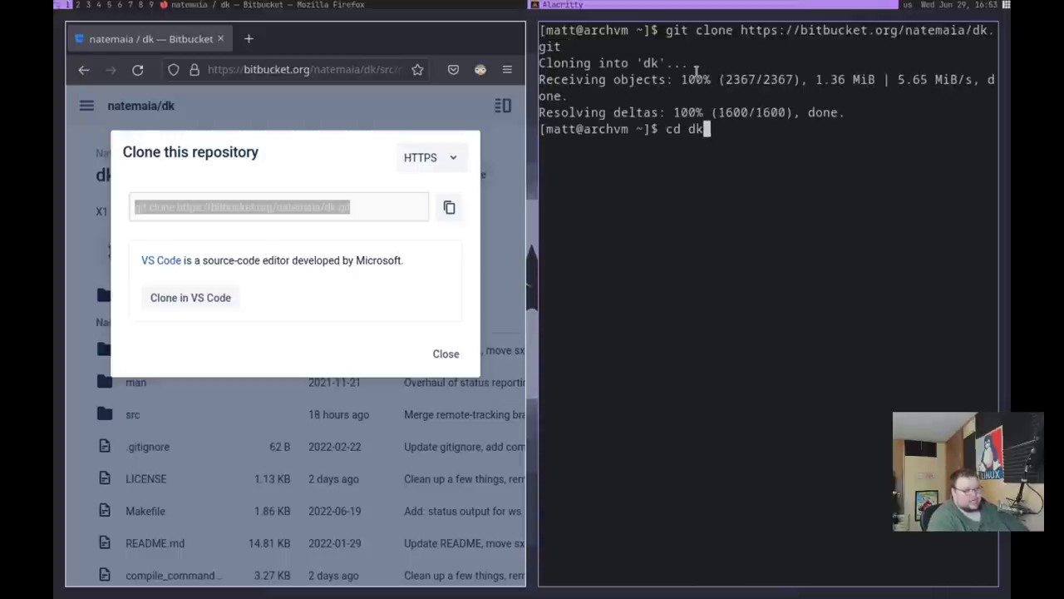
pyautogui.press('Return')
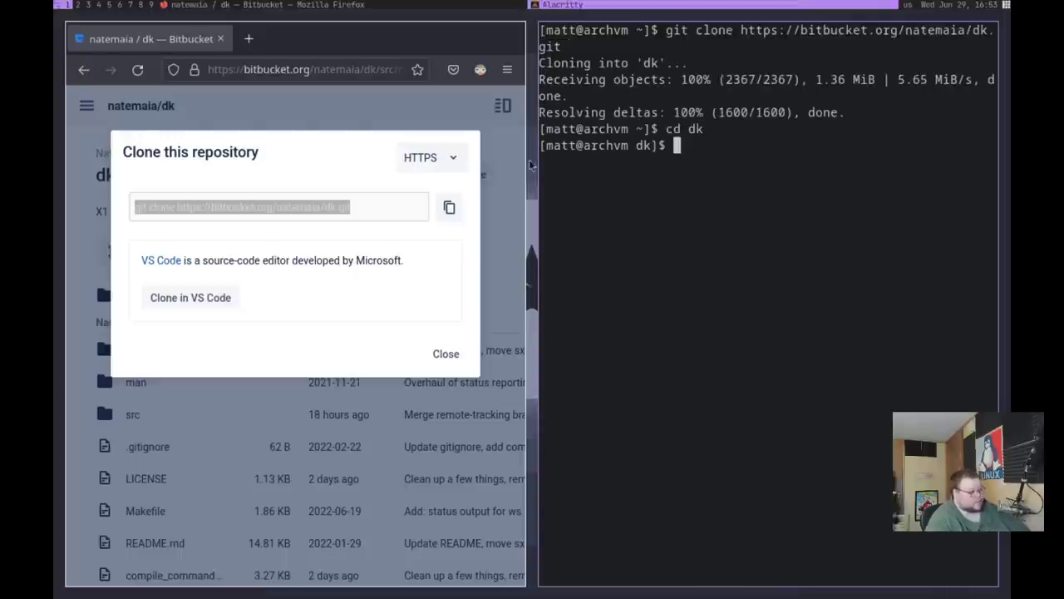
# - Install xcb-proto, xcb-util, xcb-util-wm, xcb-util-cursor and xcb-util-keysyms with sudo pacman -S, entering the sudo password and confirming the installation
pyautogui.click(446, 354)
pyautogui.scroll(-10, 459, 270)
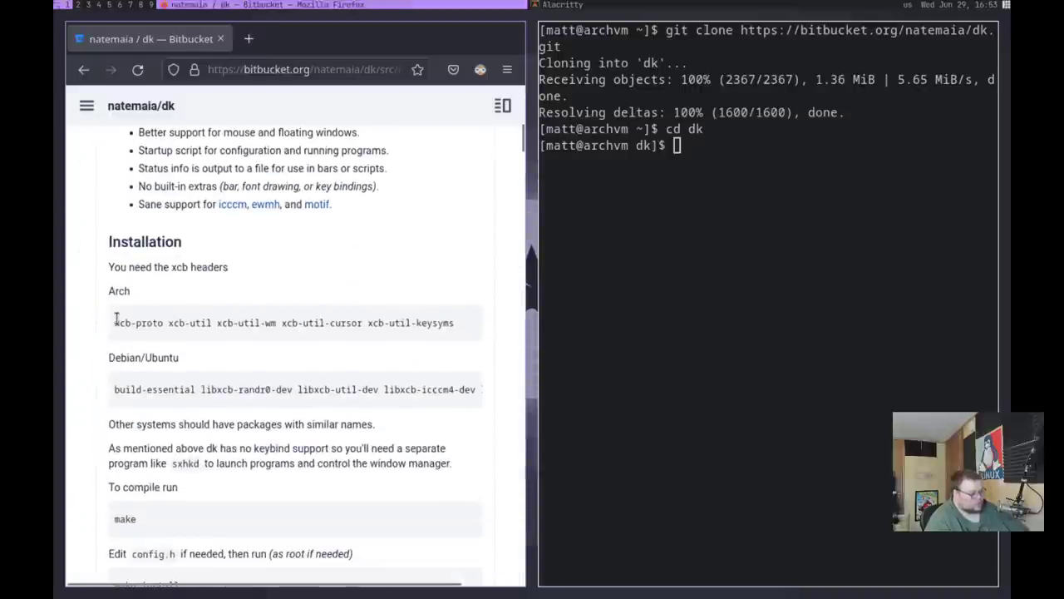
pyautogui.moveTo(116, 321); pyautogui.dragTo(459, 325)
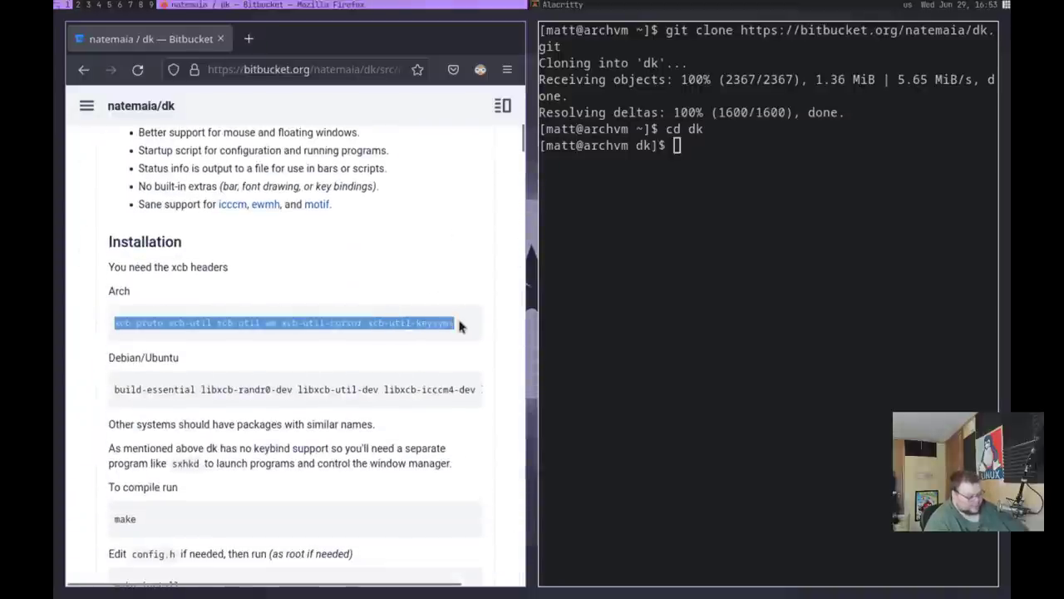
pyautogui.write('s')
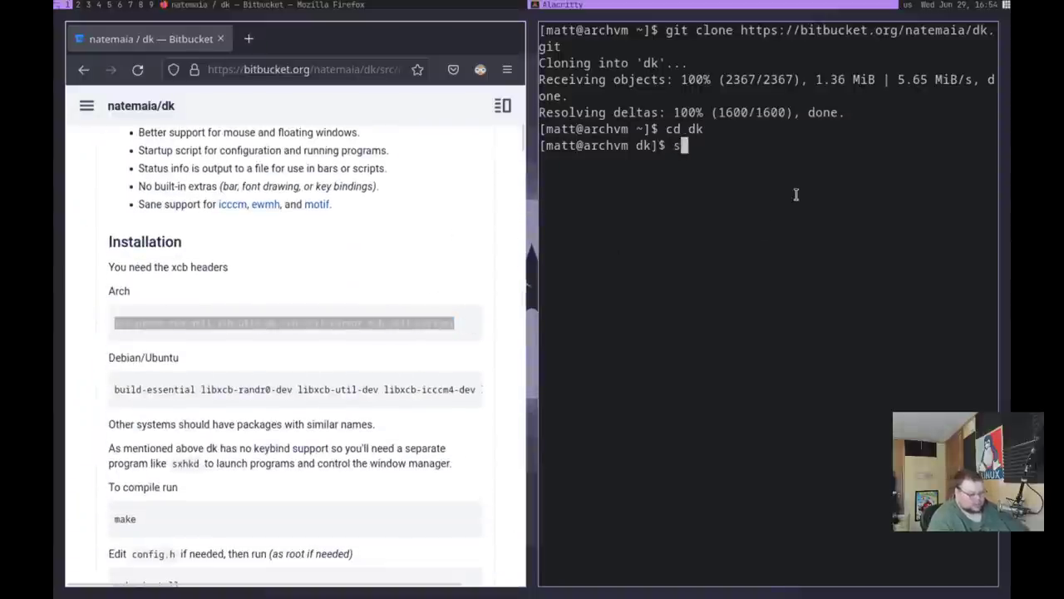
pyautogui.write('udo pacn')
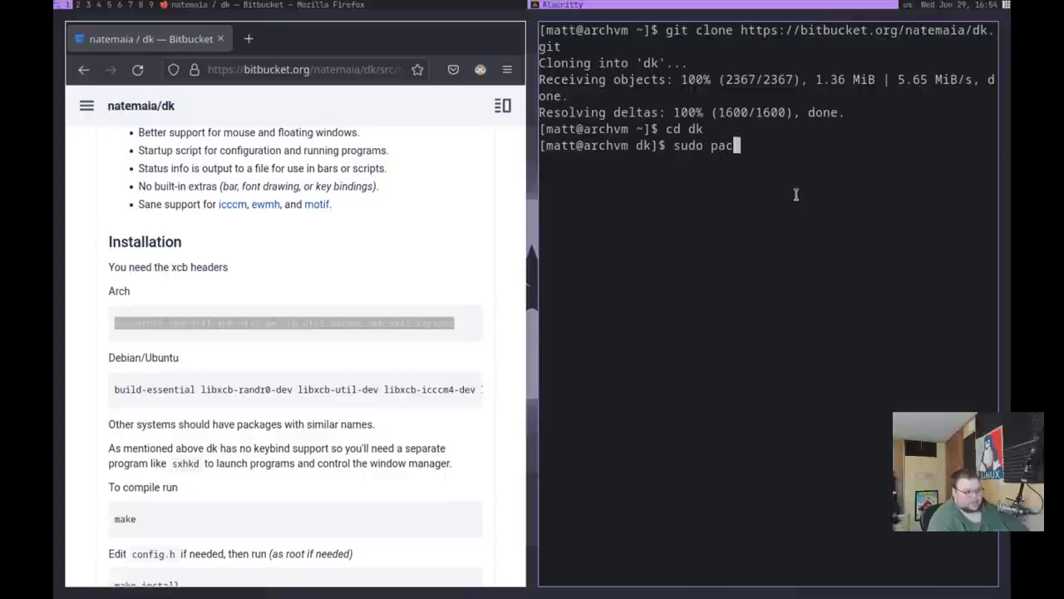
pyautogui.press('BackSpace')
pyautogui.press('BackSpace')
pyautogui.write('man -S')
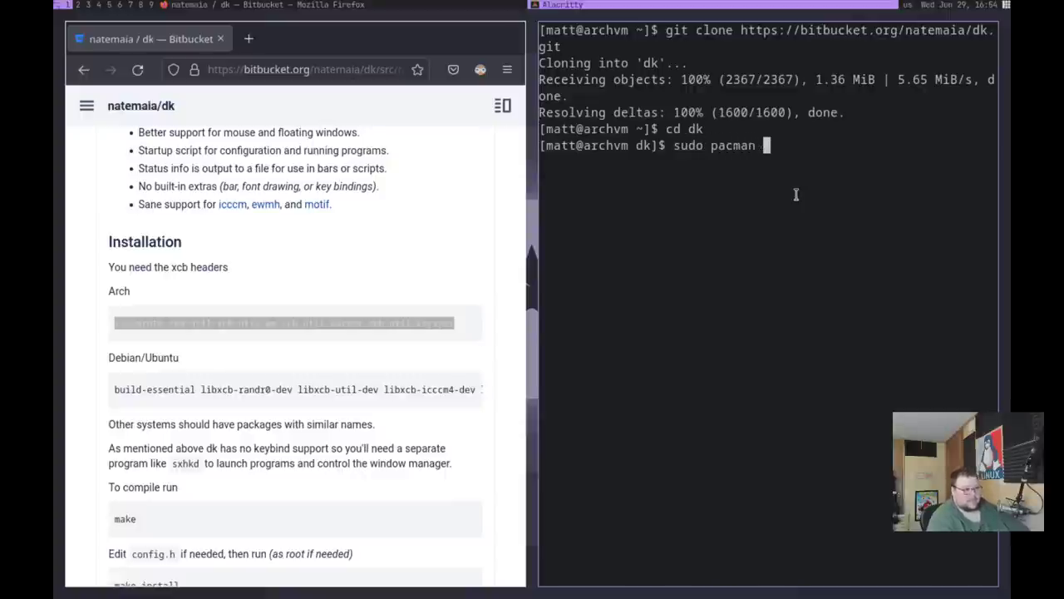
pyautogui.hotkey('ctrl', 'shift', 'v')
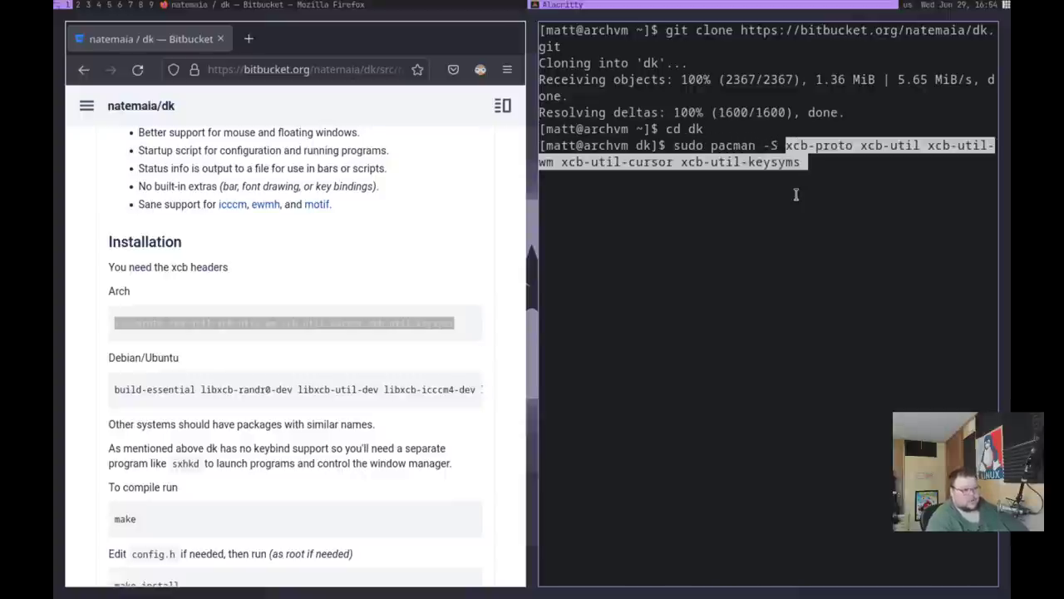
pyautogui.press('Return')
pyautogui.press('Return')
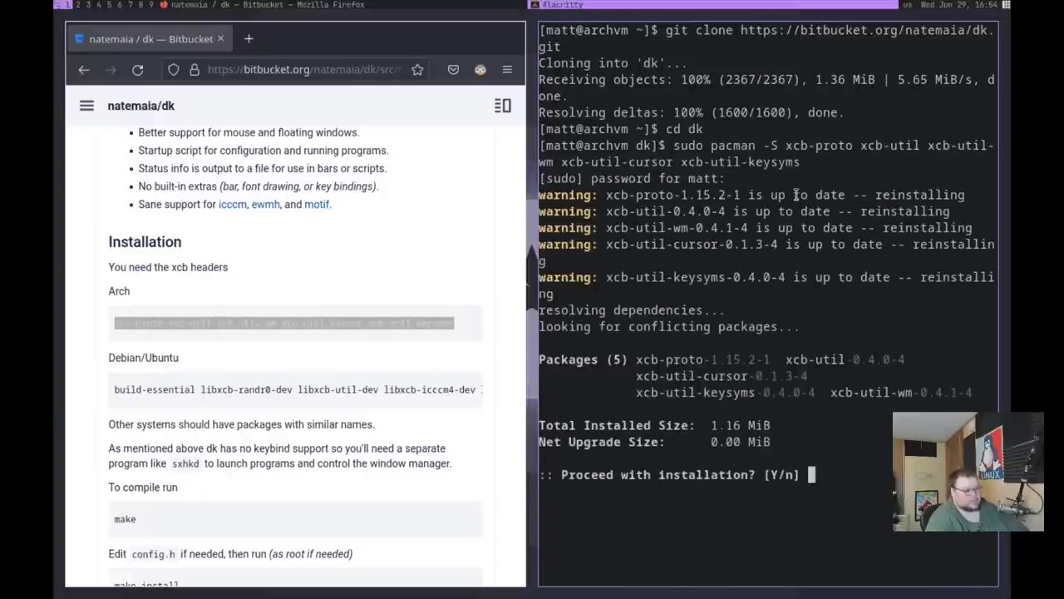
pyautogui.write('y')
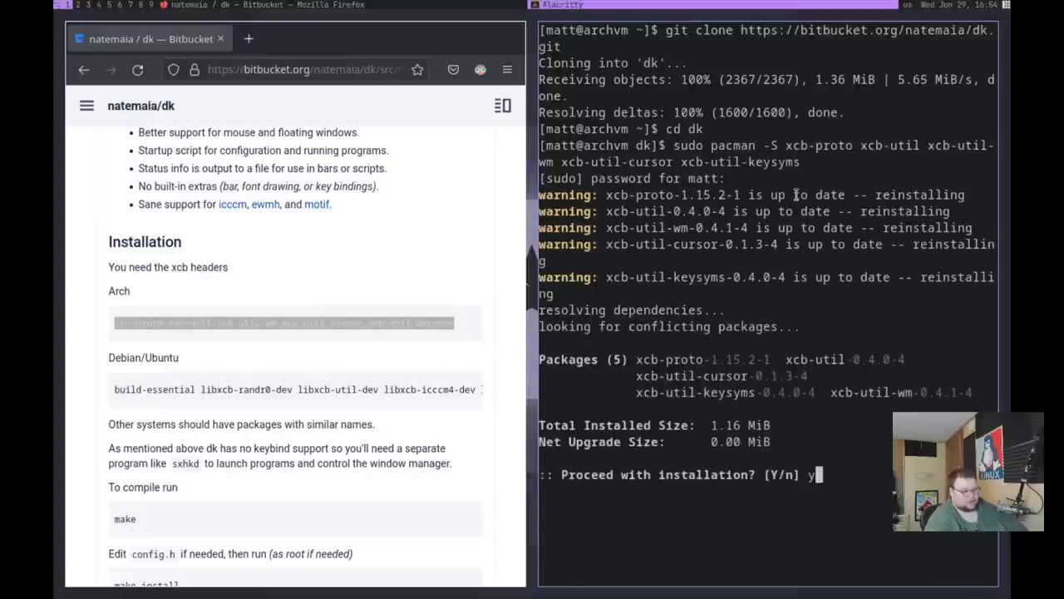
pyautogui.press('Return')
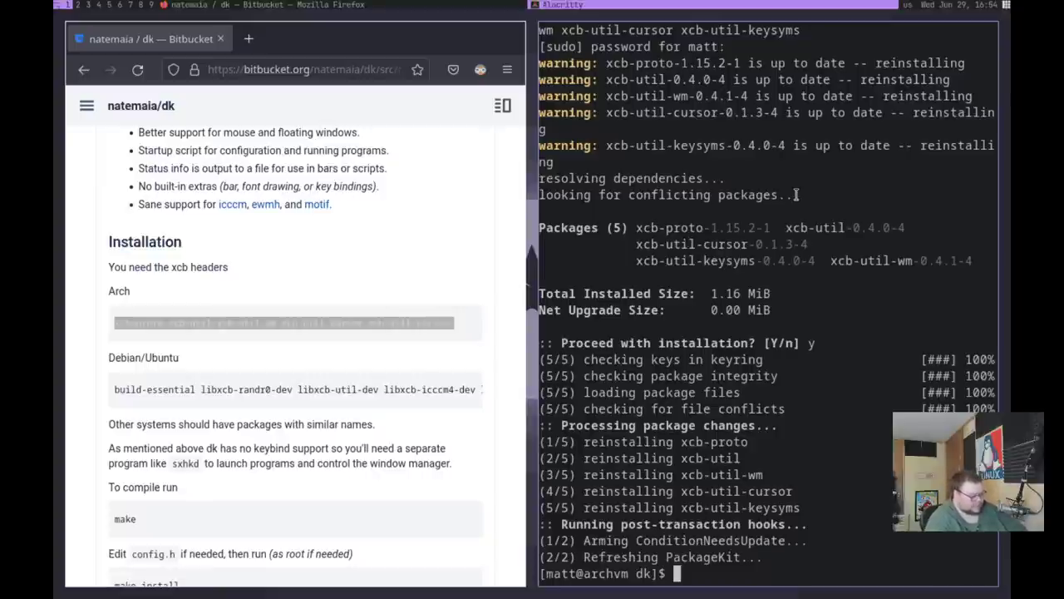
# - Compile dk with make and install it system-wide with sudo make install
pyautogui.write('make')
pyautogui.press('Return')
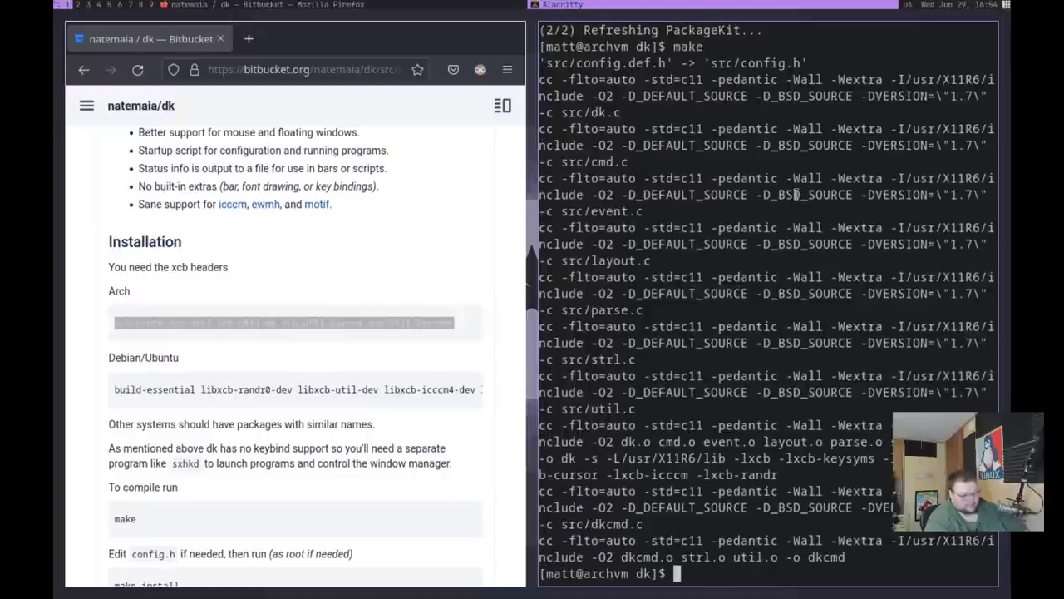
pyautogui.write('sudo make install')
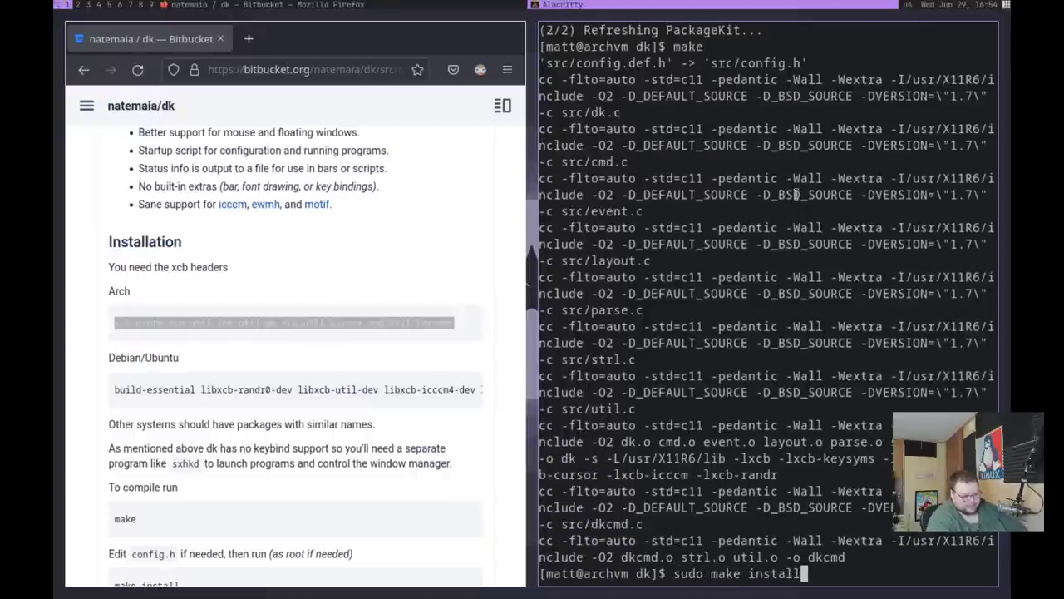
pyautogui.press('Return')
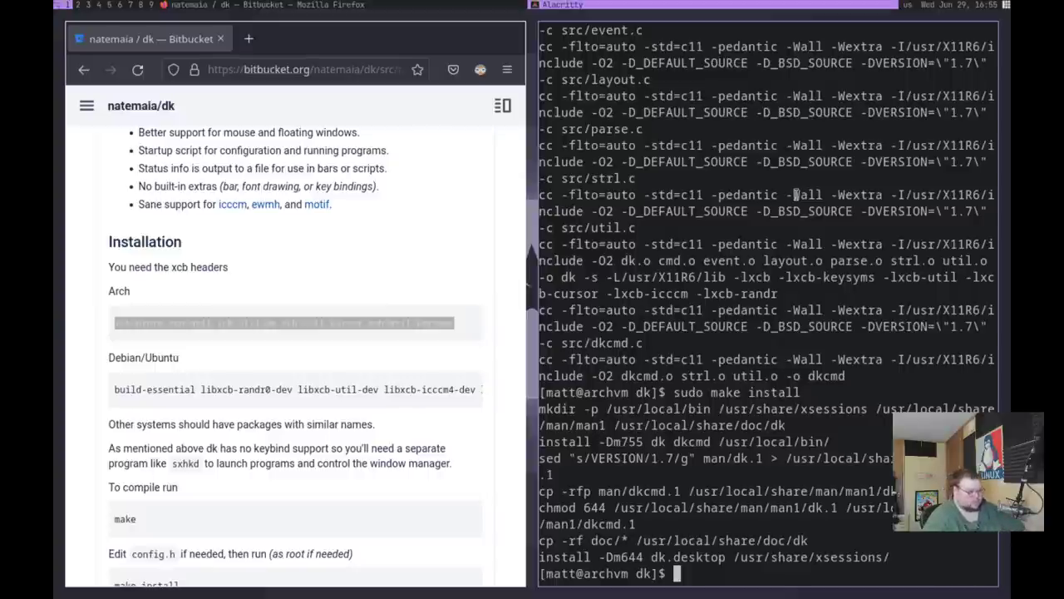
# - Return to the home directory and create the ~/.config/dk folder using the README's mkdir -p command
pyautogui.scroll(-4, 344, 304)
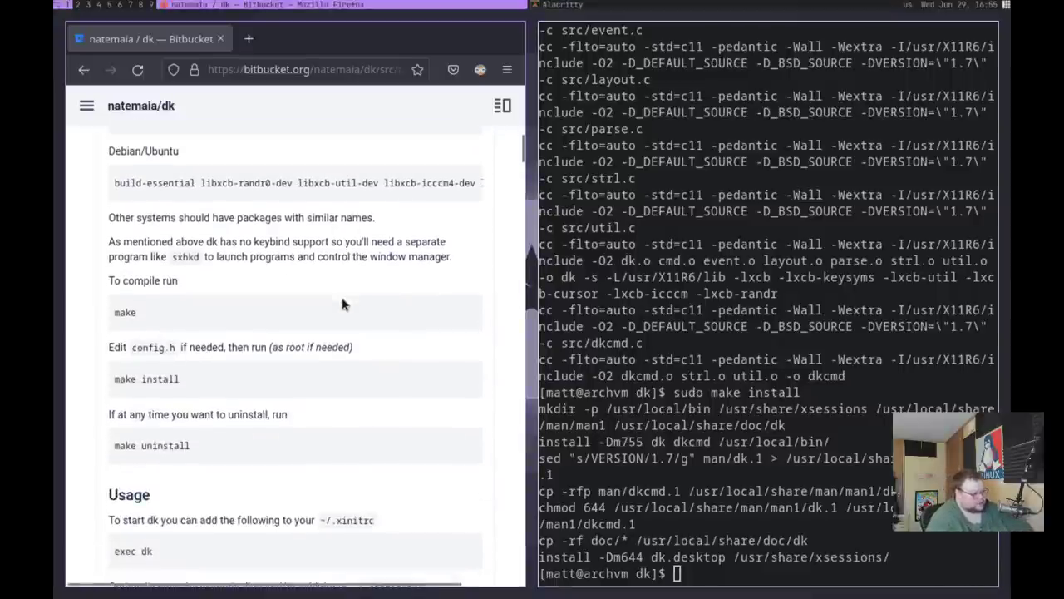
pyautogui.scroll(-1, 343, 304)
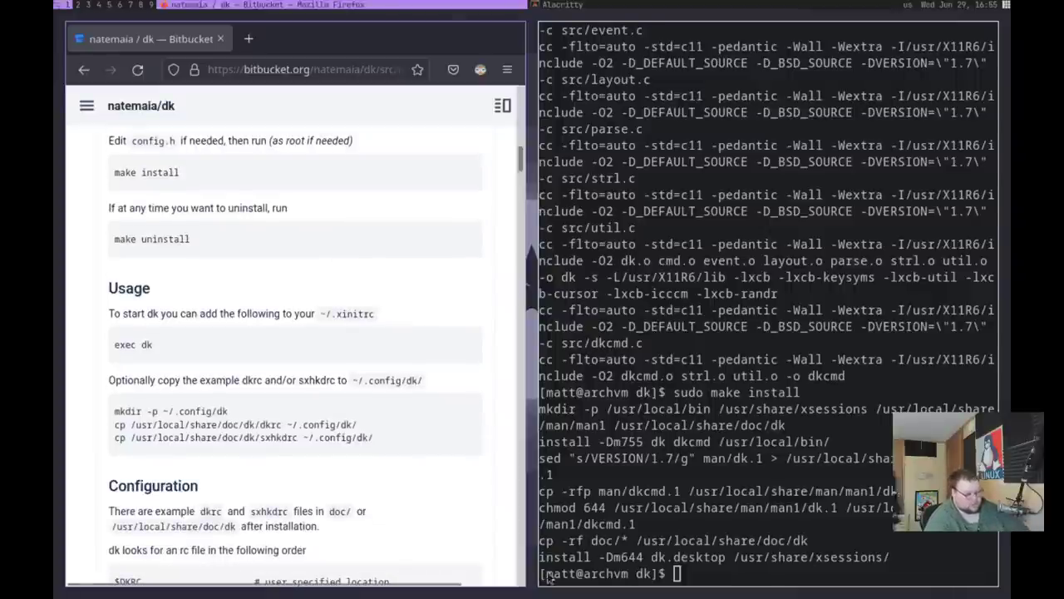
pyautogui.tripleClick(130, 410)
pyautogui.press('super+c')
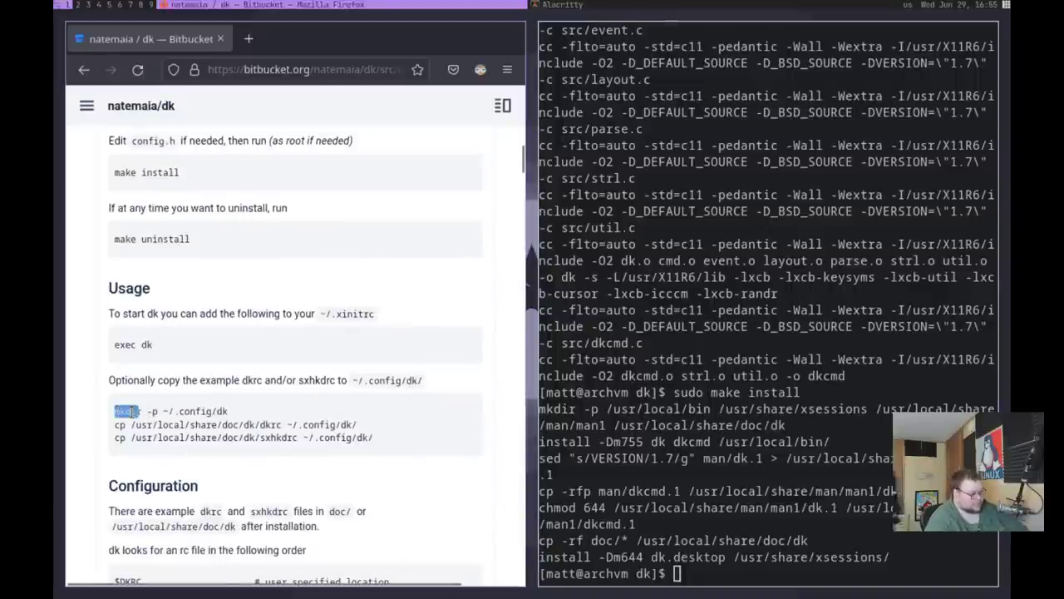
pyautogui.write('cd')
pyautogui.press('Return')
pyautogui.middleClick(780, 527)
pyautogui.press('Return')
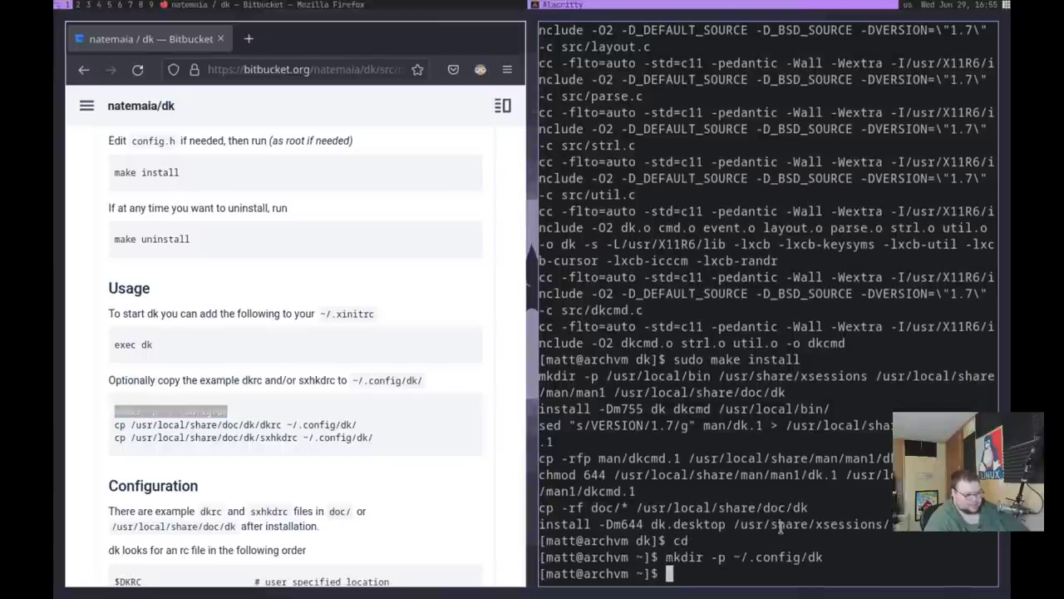
# - Copy the example dkrc and sxhkdrc files from /usr/local/share/doc/dk into ~/.config/dk/ using the README's cp commands
pyautogui.tripleClick(173, 424)
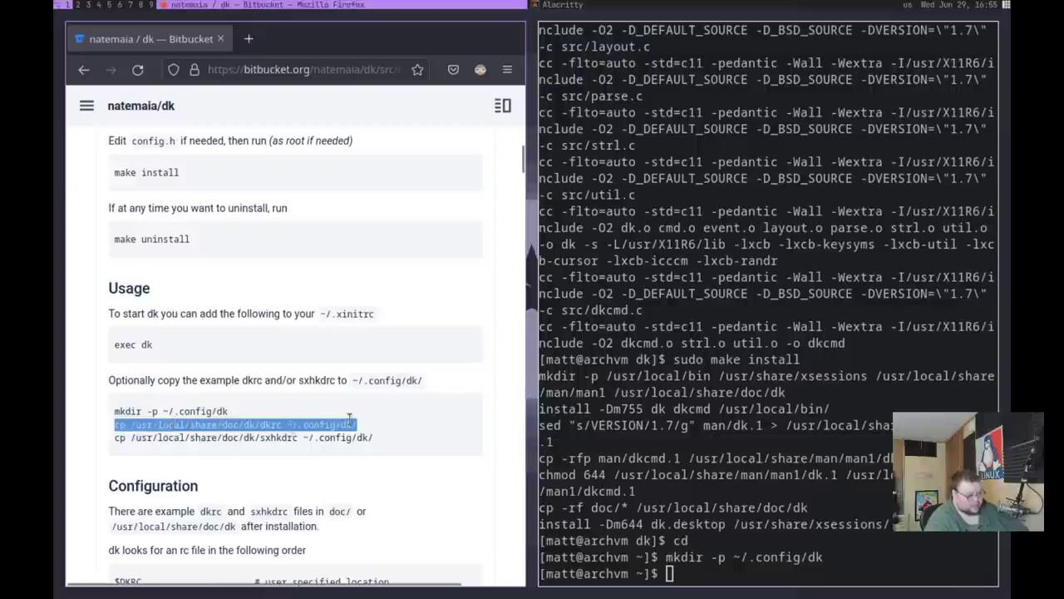
pyautogui.middleClick(721, 572)
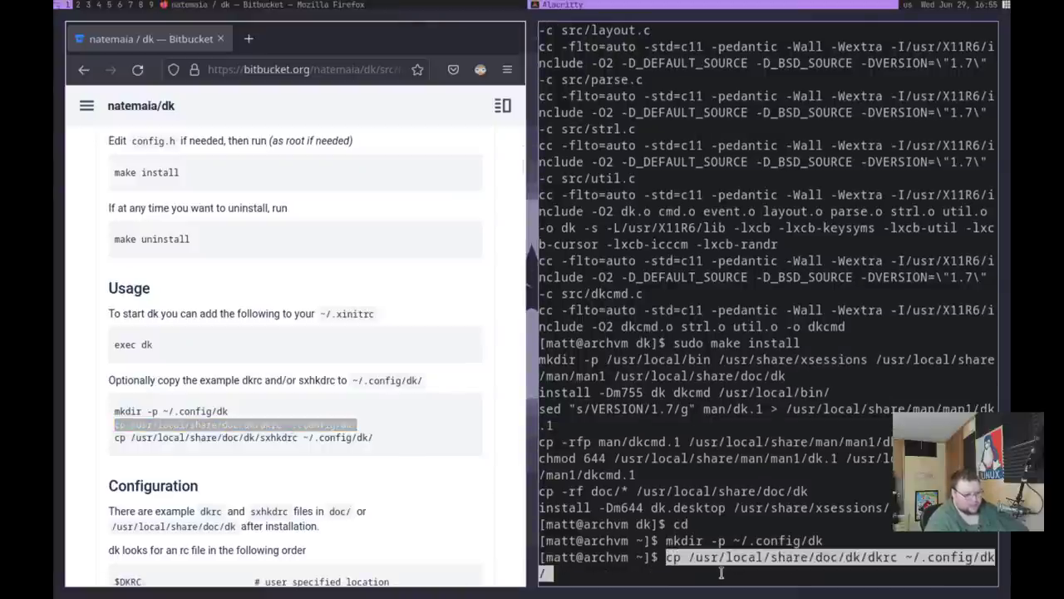
pyautogui.press('Return')
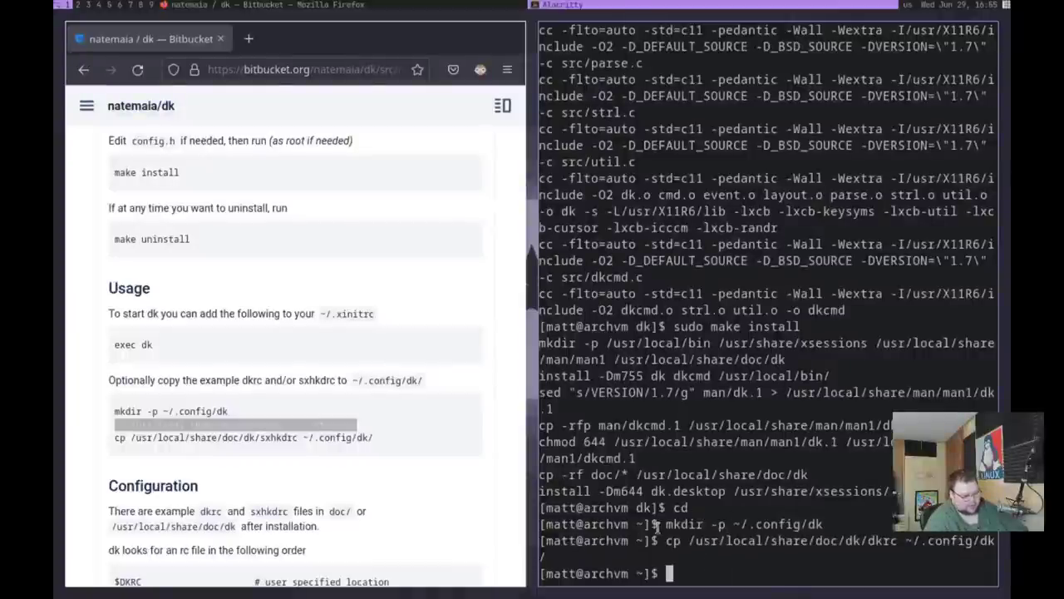
pyautogui.tripleClick(196, 438)
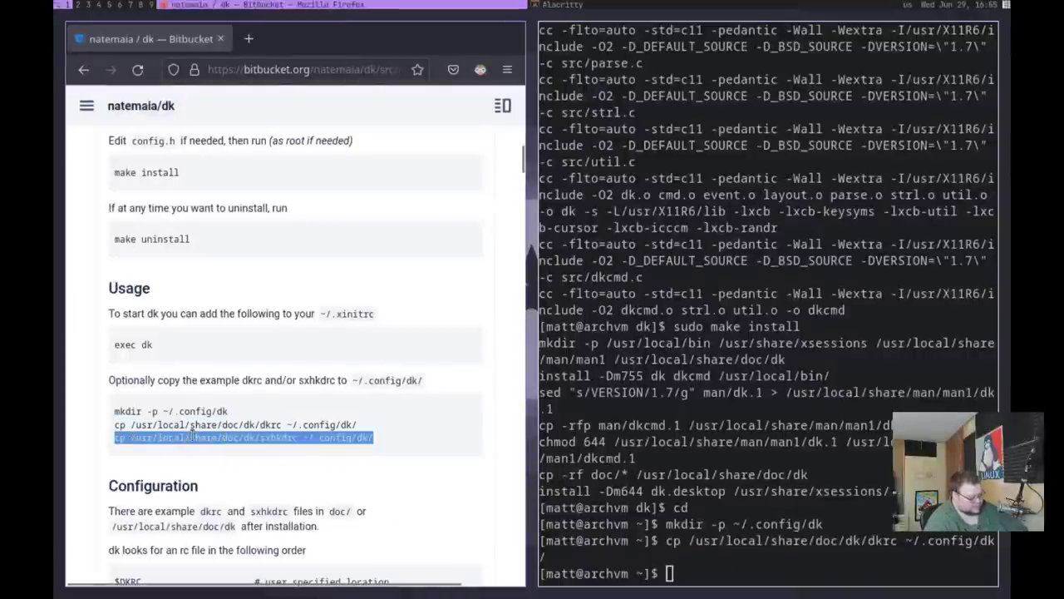
pyautogui.middleClick(768, 545)
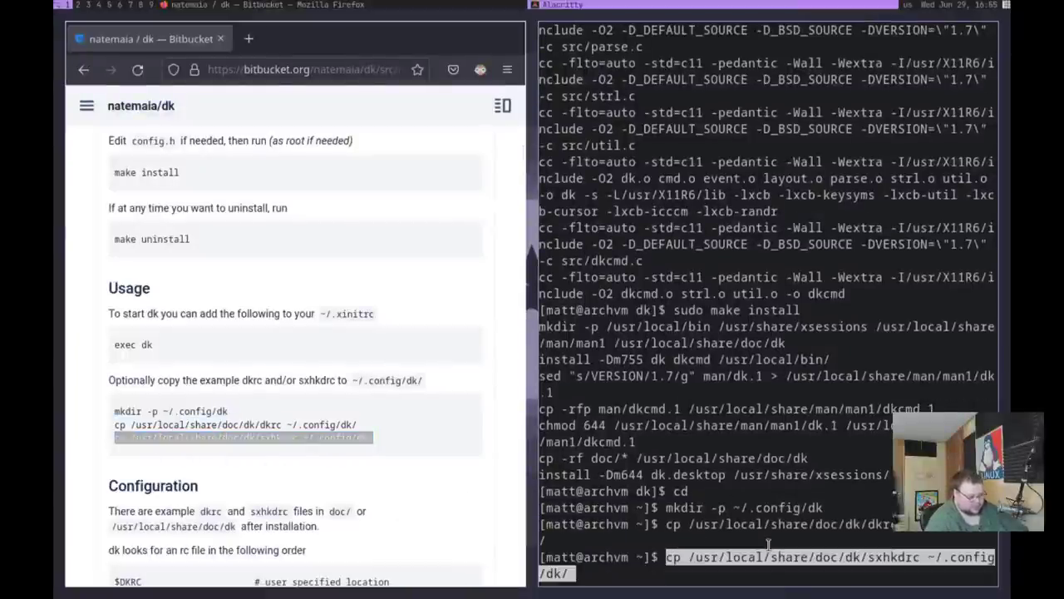
pyautogui.press('Return')
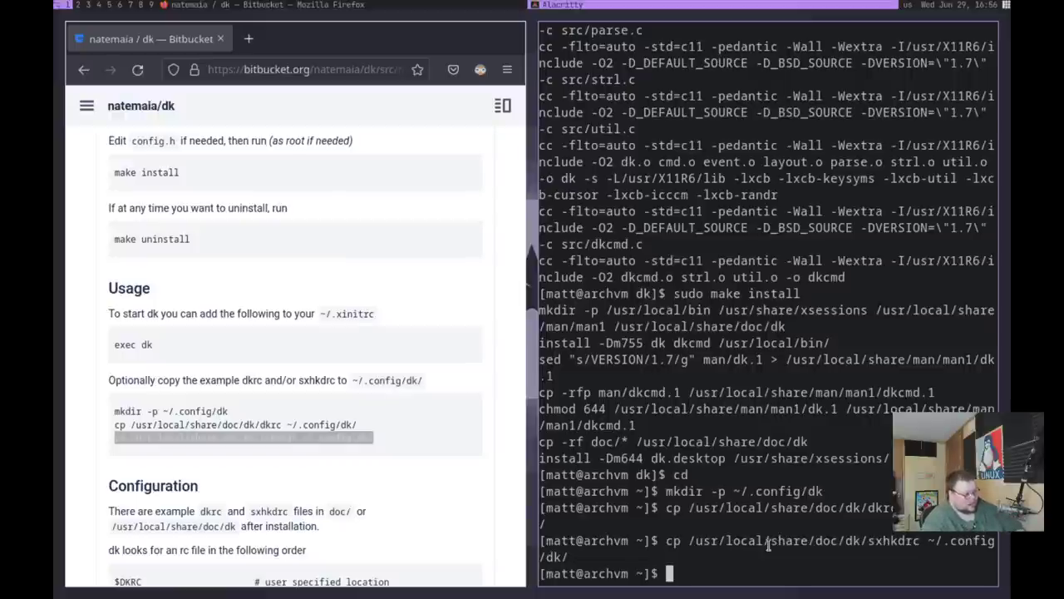
# - Change into the .config/dk/ directory and clear the terminal
pyautogui.write('.con')
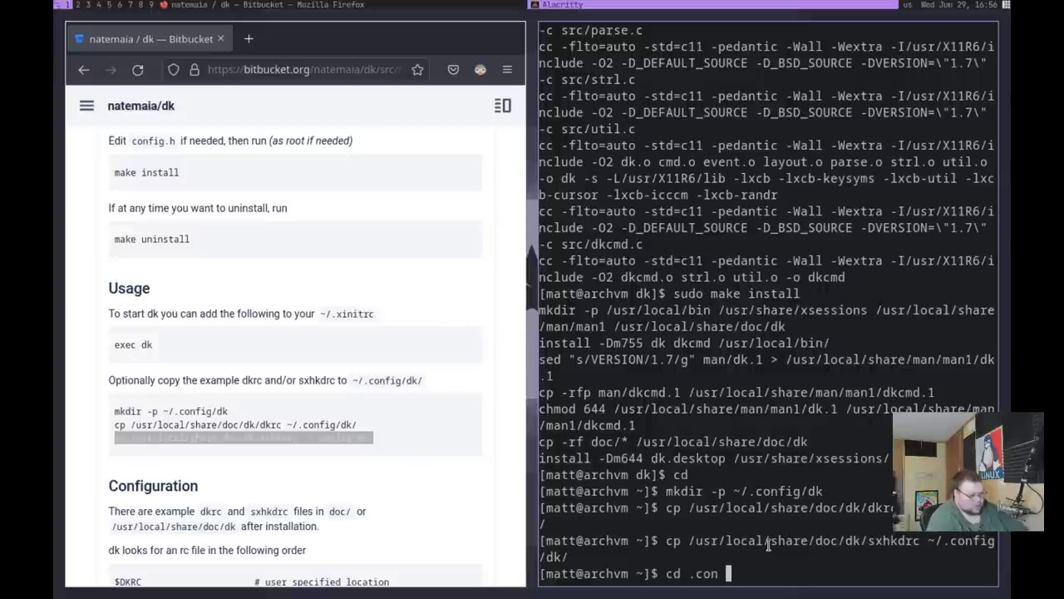
pyautogui.write('fig/dk/')
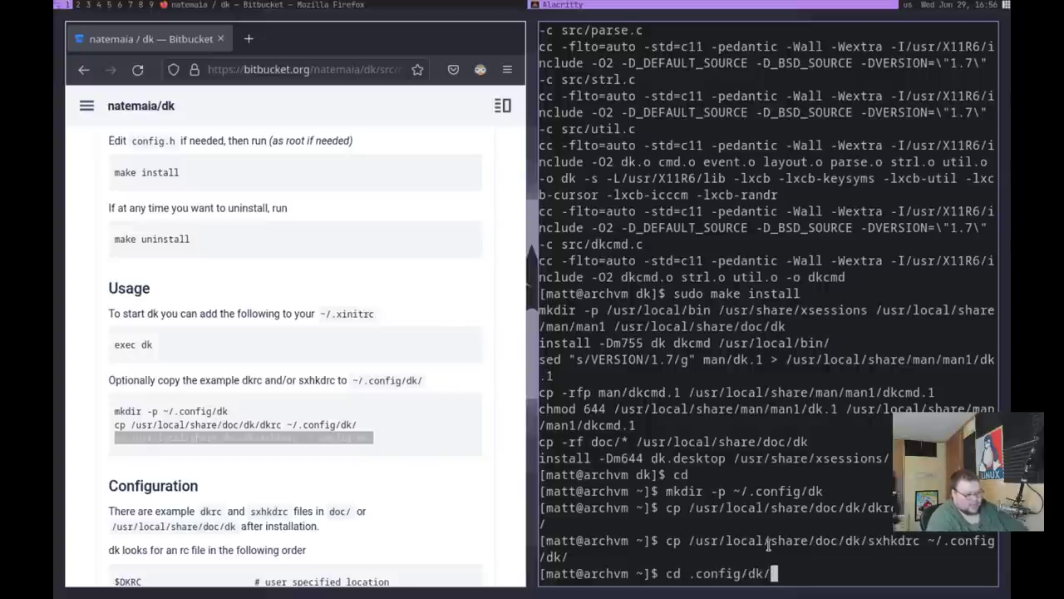
pyautogui.press('Return')
pyautogui.hotkey('ctrl', 'l')
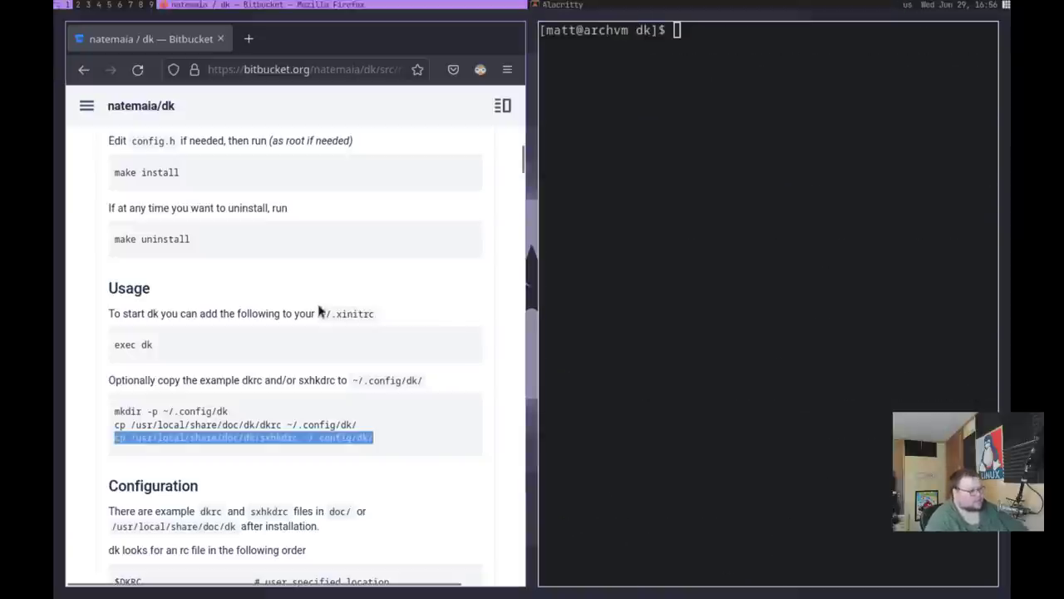
# - Close the browser window and list the files in the dk configuration directory
pyautogui.press('super+q')
pyautogui.write('ls')
pyautogui.press('Return')
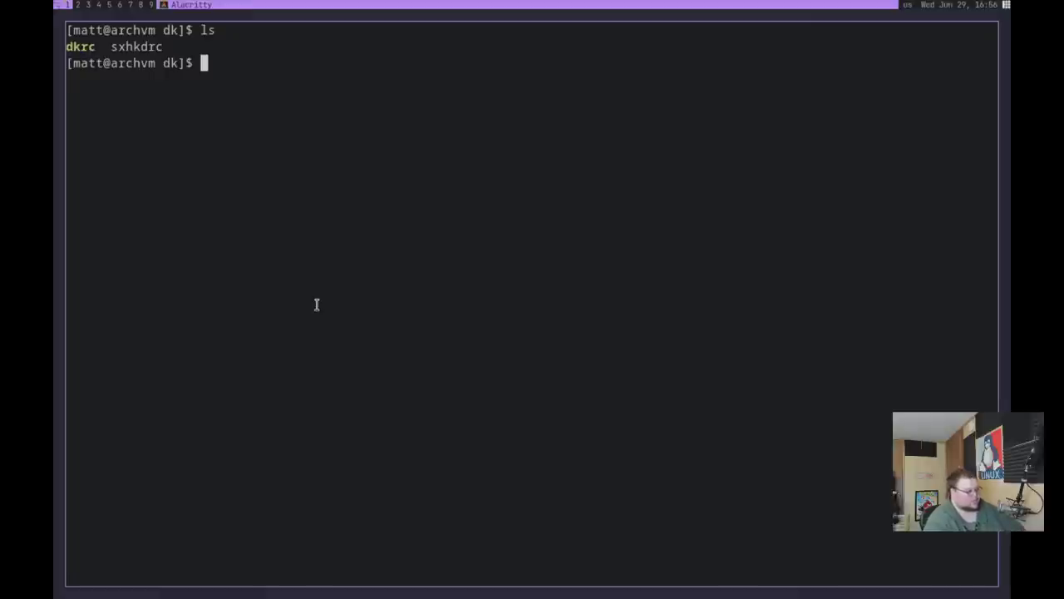
# - Open sxhkdrc in vim and change the terminal keybinding's command to alacritty
pyautogui.write('vim sxhkdrc')
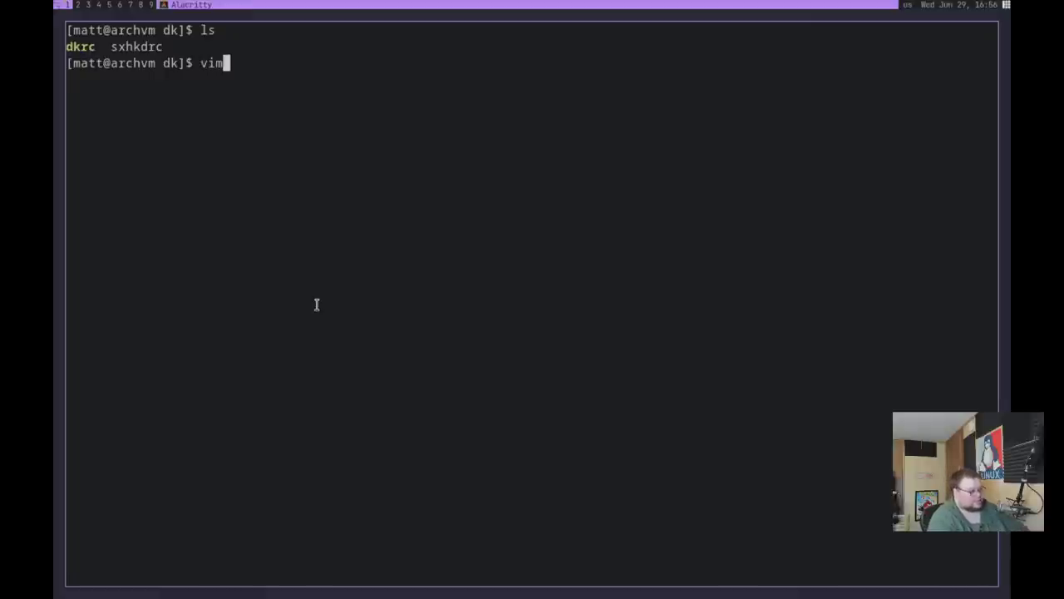
pyautogui.press('Return')
pyautogui.press('Return')
pyautogui.press('Return')
pyautogui.press('Return')
pyautogui.press('Return')
pyautogui.press('Return')
pyautogui.press('Return')
pyautogui.press('Return')
pyautogui.press('Return')
pyautogui.press('Return')
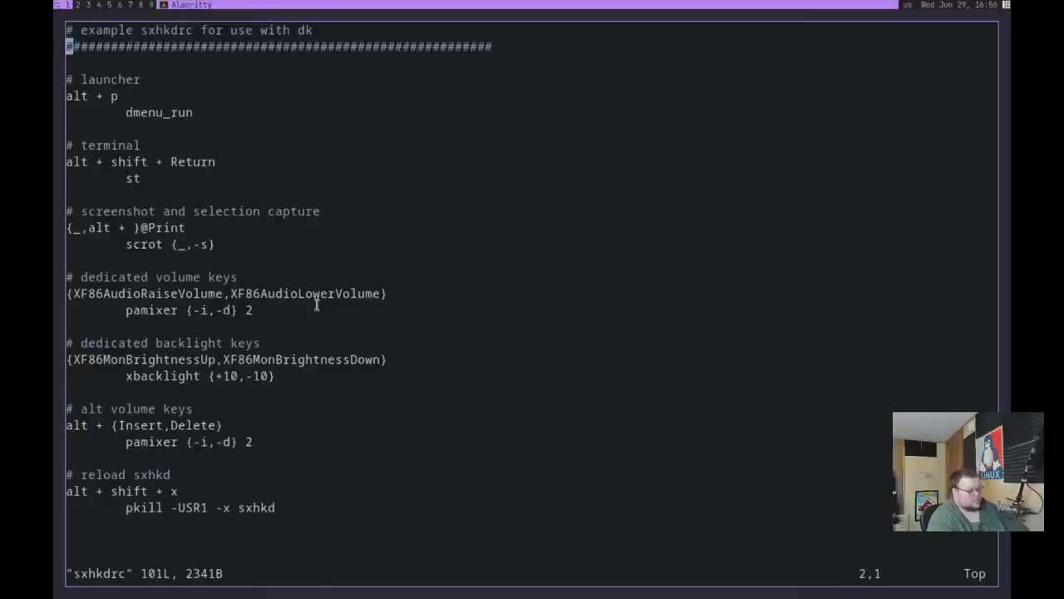
pyautogui.write('cwalacritty')
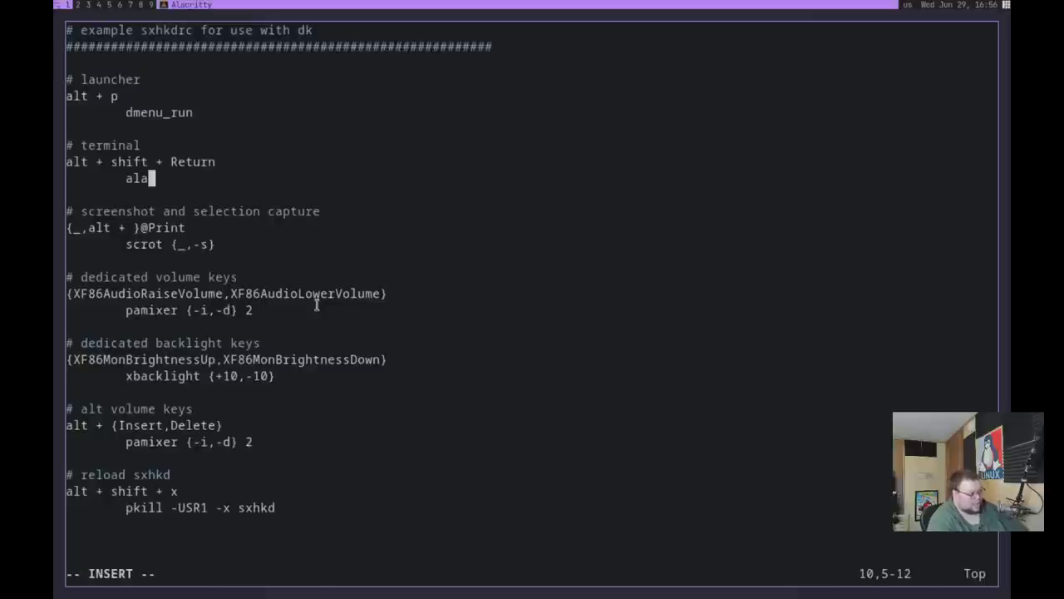
pyautogui.press('Escape')
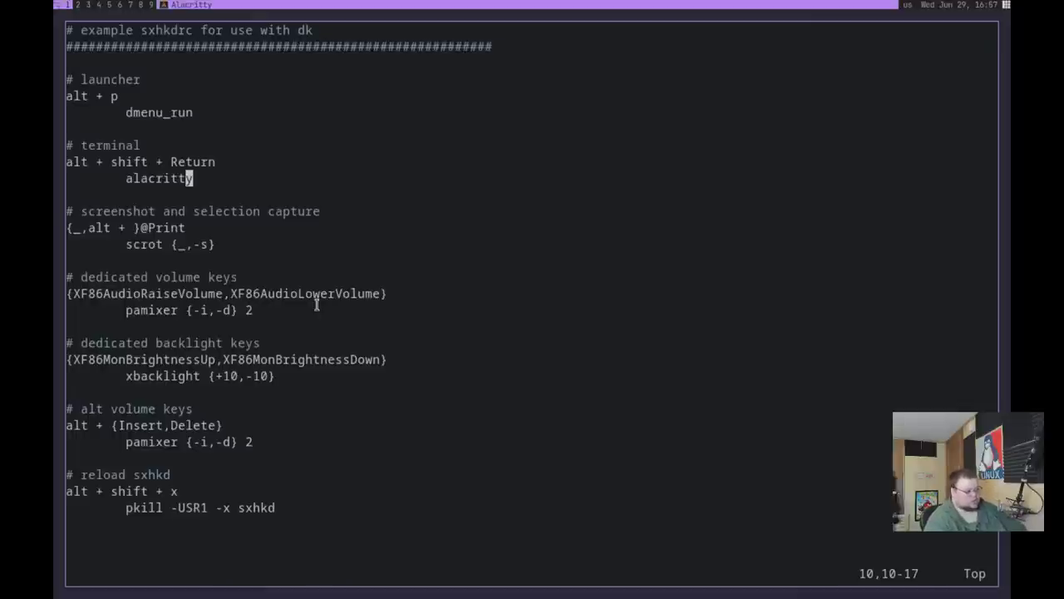
# - Replace every alt with super throughout sxhkdrc using :%s/alt/super/g, and save and close the file
pyautogui.write(':%')
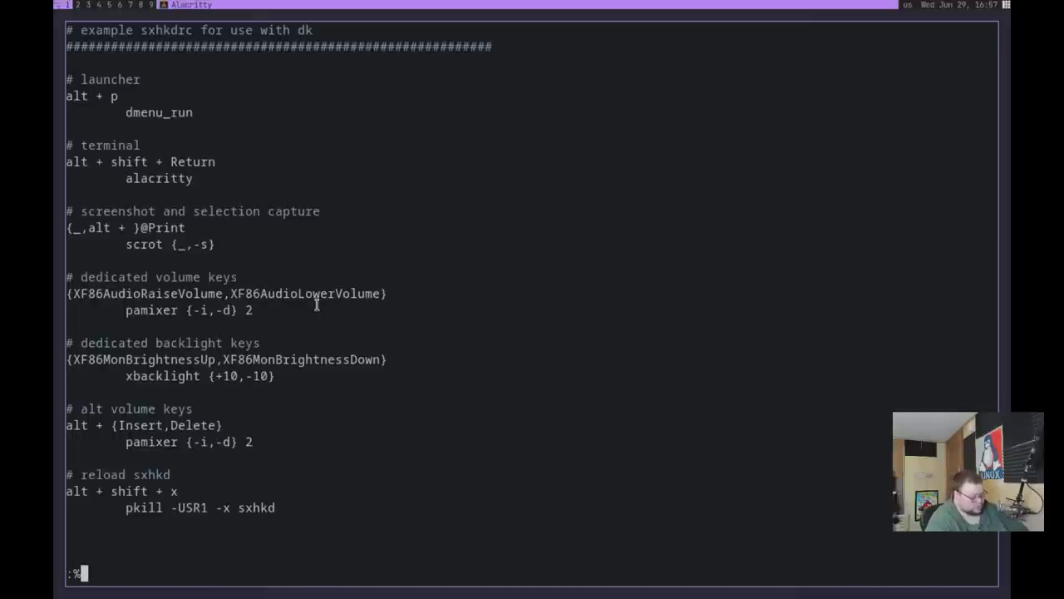
pyautogui.write('s/alt')
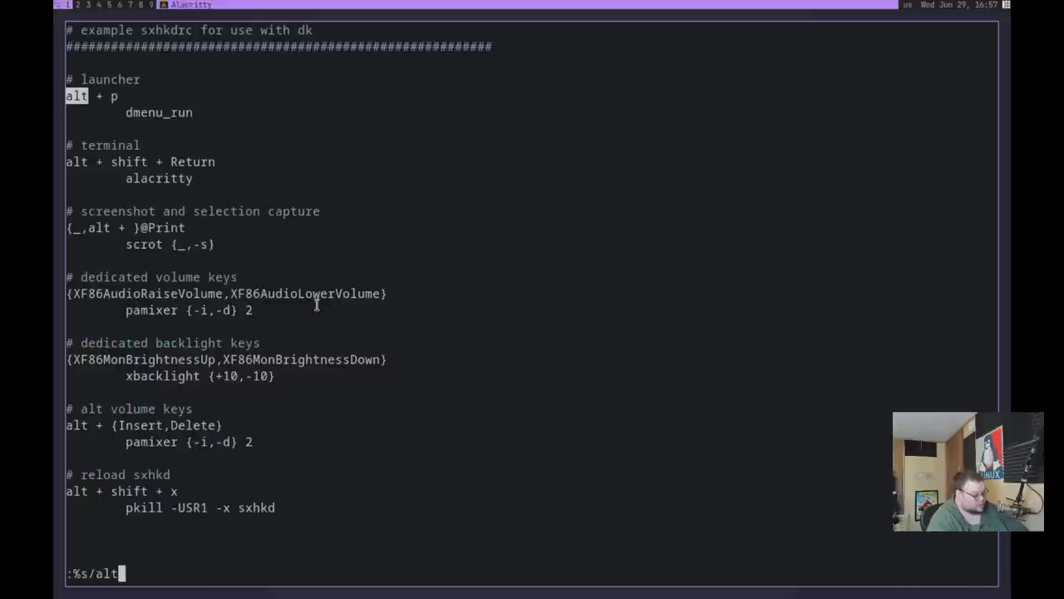
pyautogui.write('/super')
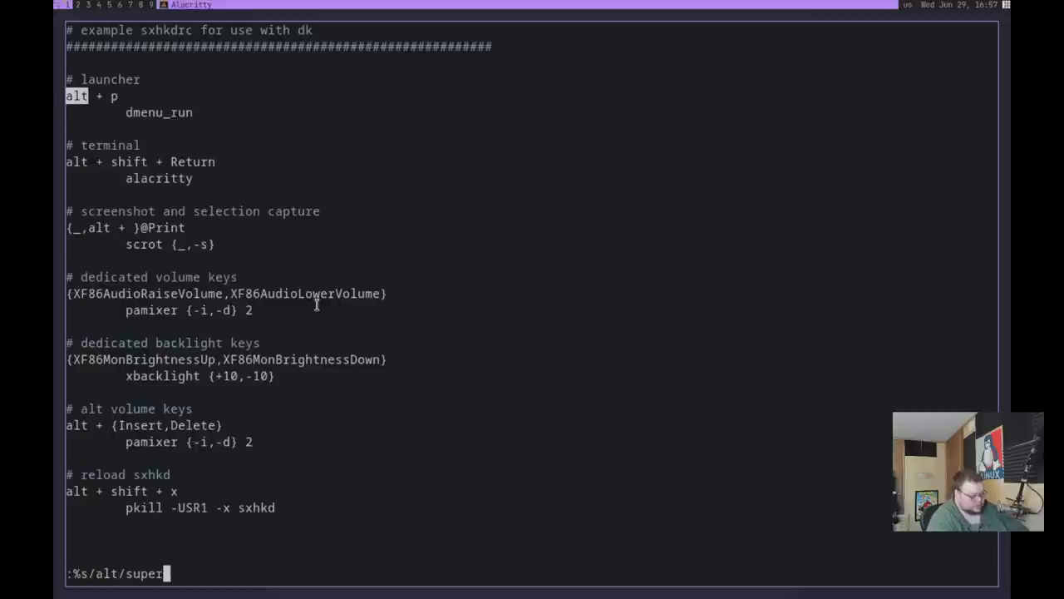
pyautogui.write('/g')
pyautogui.press('Return')
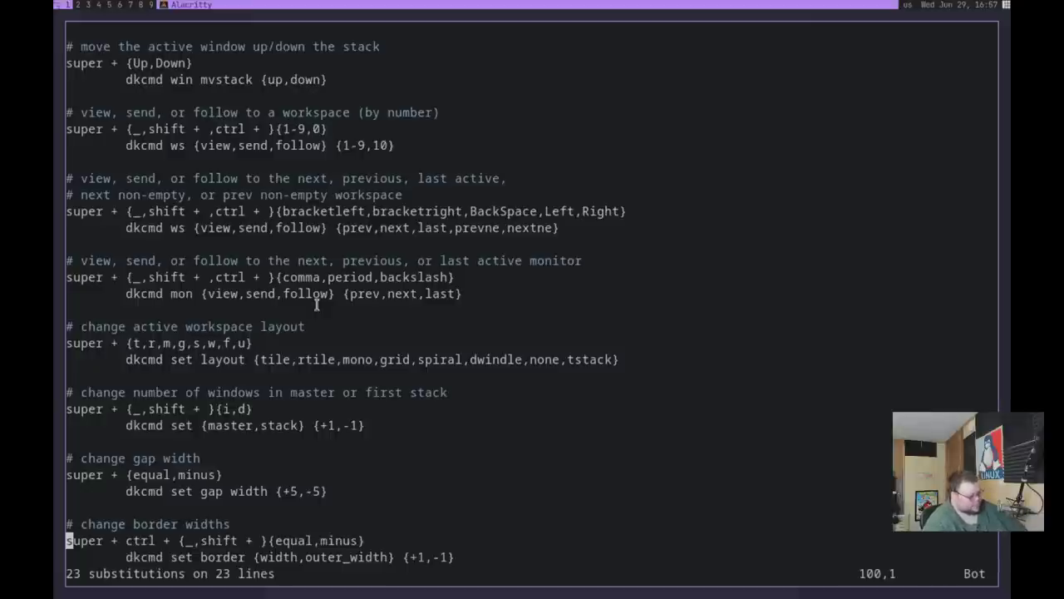
pyautogui.write(':wq')
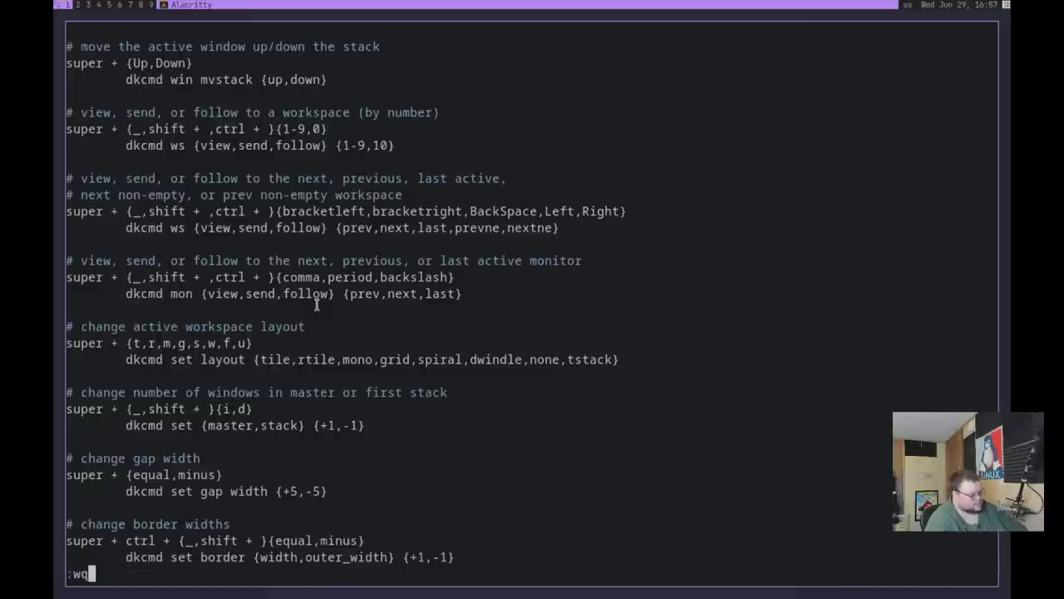
pyautogui.press('Return')
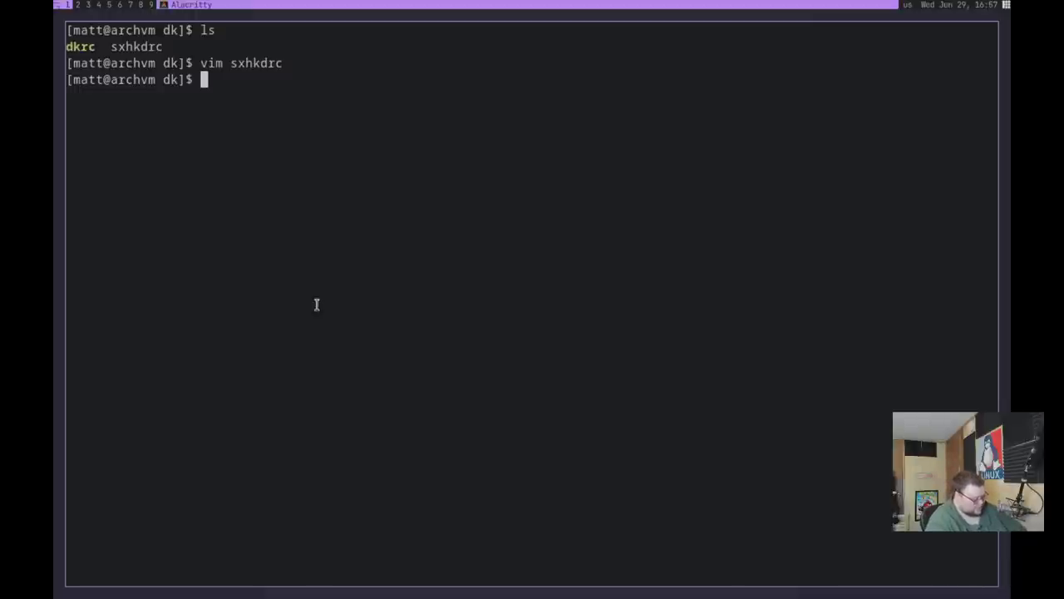
# - Log out, select the dk desktop session on the login screen, and log in with the account password
pyautogui.press('super+alt+q')
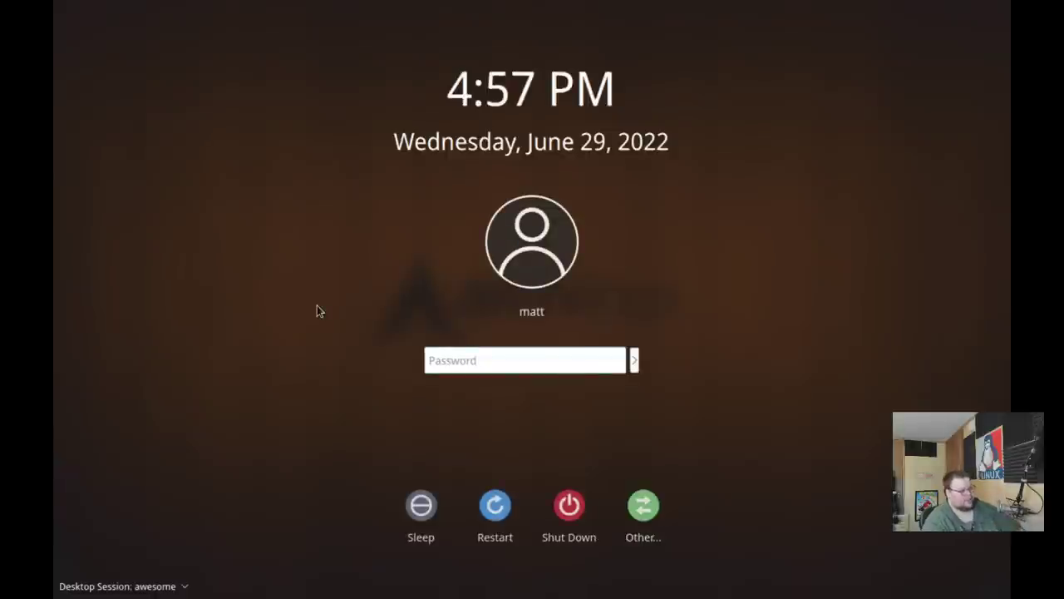
pyautogui.click(83, 582)
pyautogui.click(139, 531)
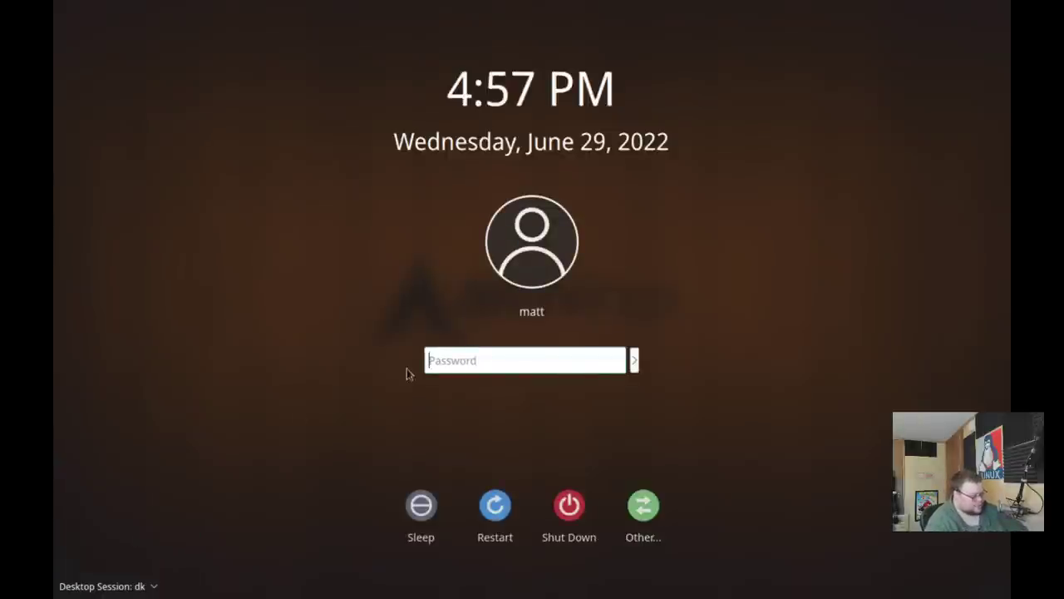
pyautogui.write('********')
pyautogui.press('Return')
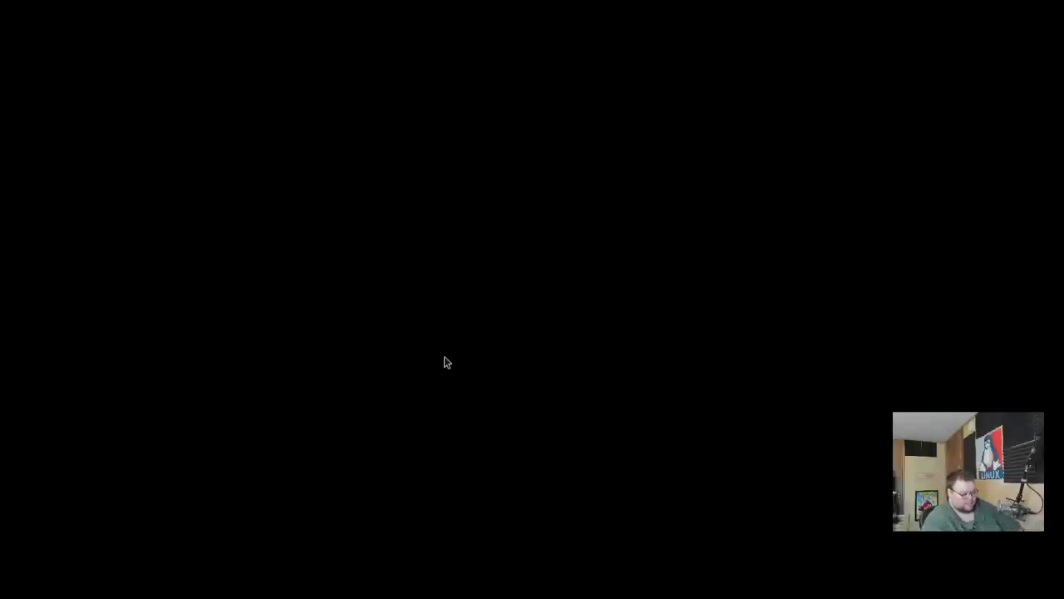
# - Open a terminal and run neofetch to check which window manager is running
pyautogui.press('super+Return')
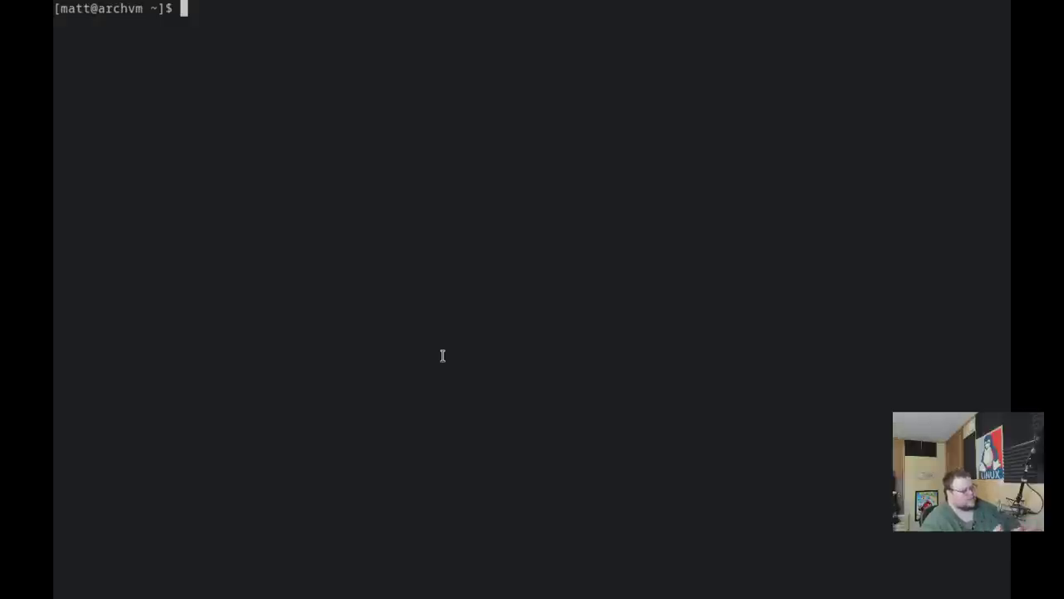
pyautogui.write('neofetch')
pyautogui.press('Return')
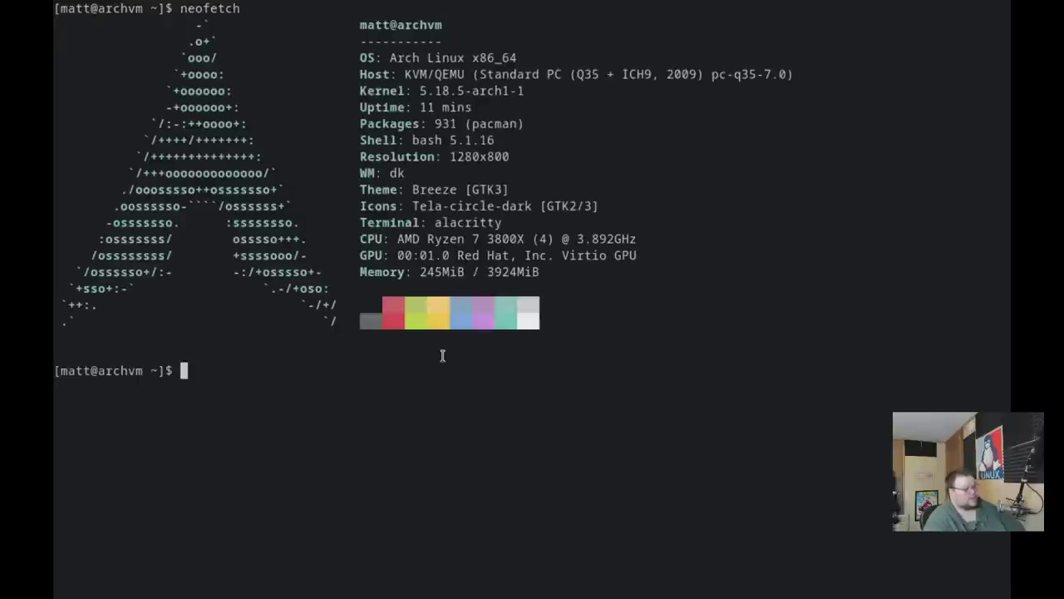
pyautogui.moveTo(407, 175); pyautogui.dragTo(372, 171)
pyautogui.click(384, 170)
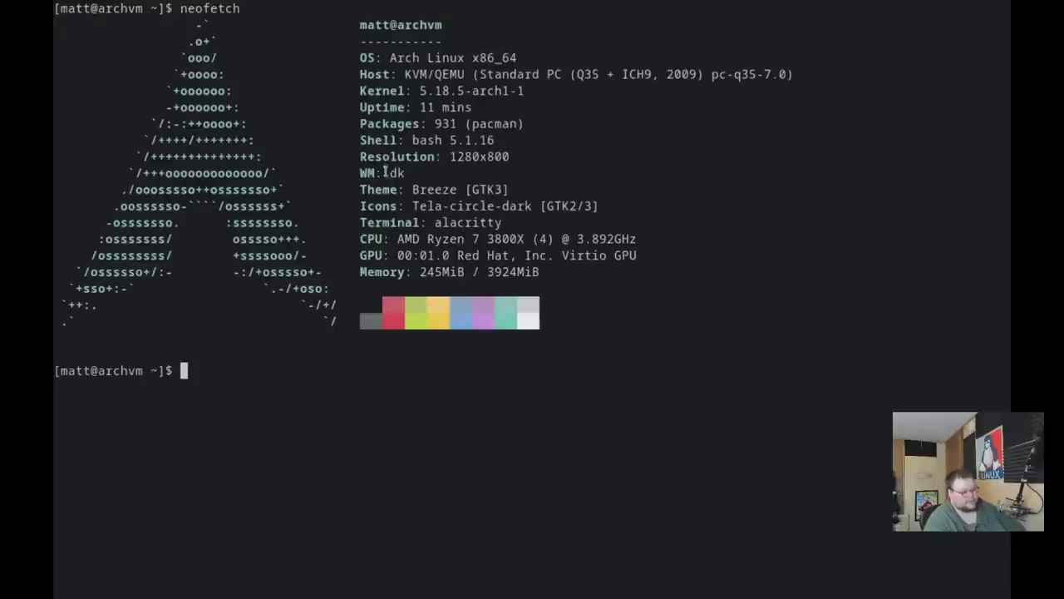
pyautogui.press('Return')
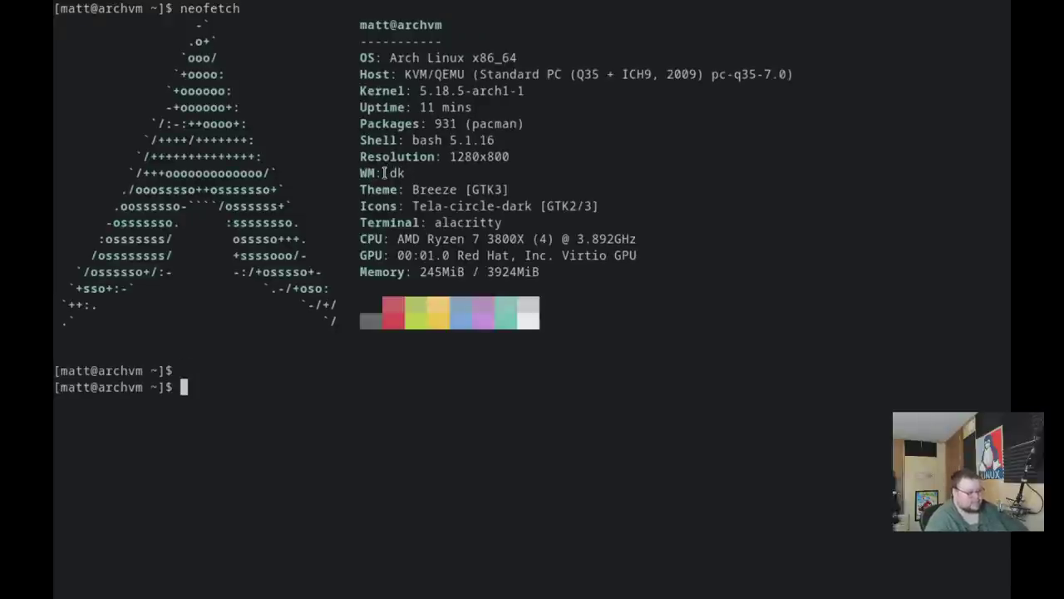
# - Open more terminal windows until both stack columns beside the master window hold three each
pyautogui.press('super+Return')
pyautogui.press('super+Return')
pyautogui.press('super+Return')
pyautogui.press('super+Return')
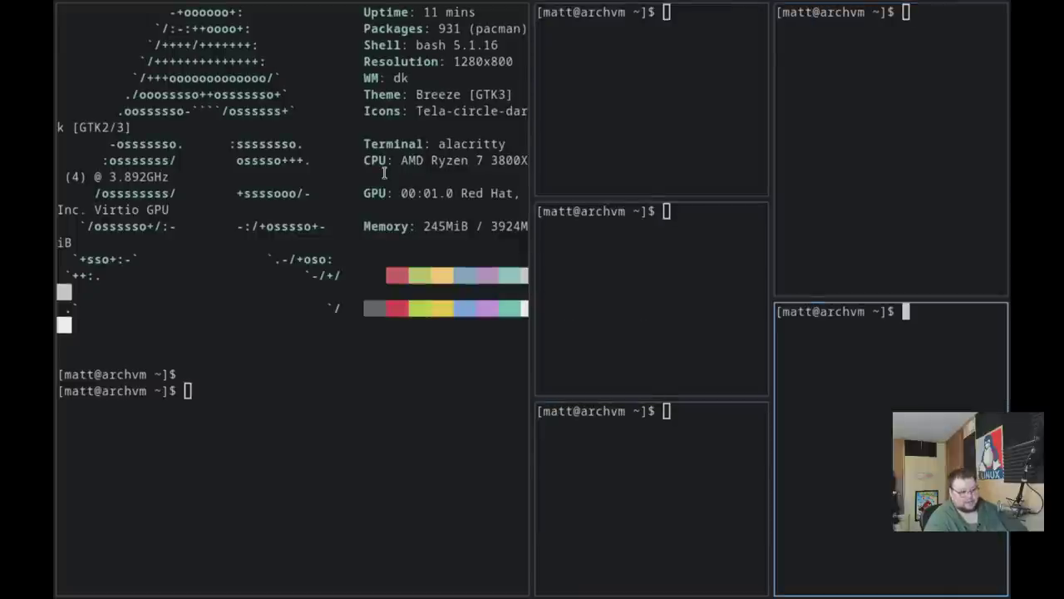
pyautogui.press('super+Return')
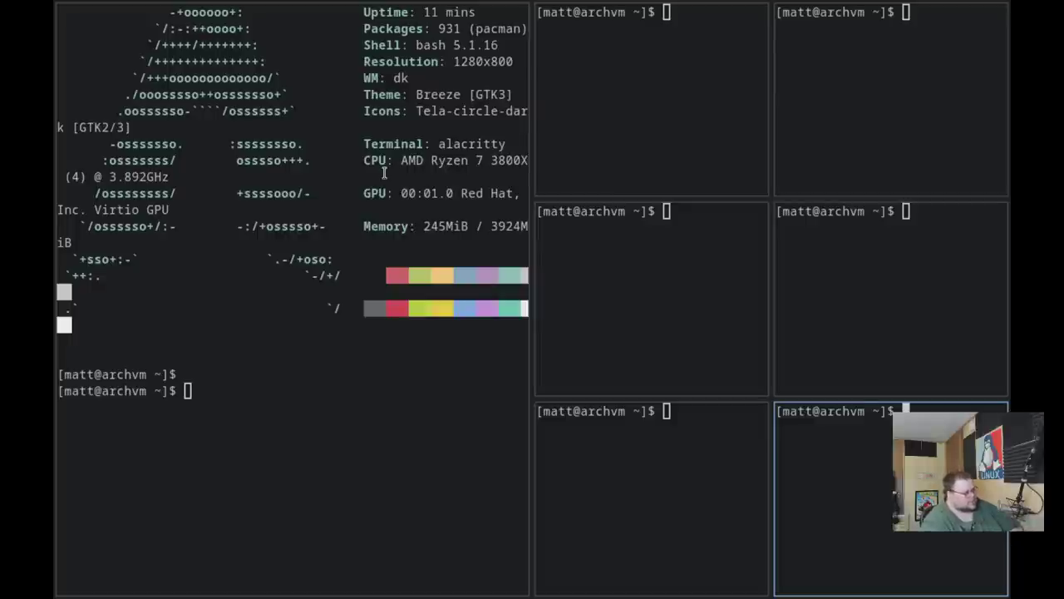
pyautogui.press('Return')
pyautogui.press('Return')
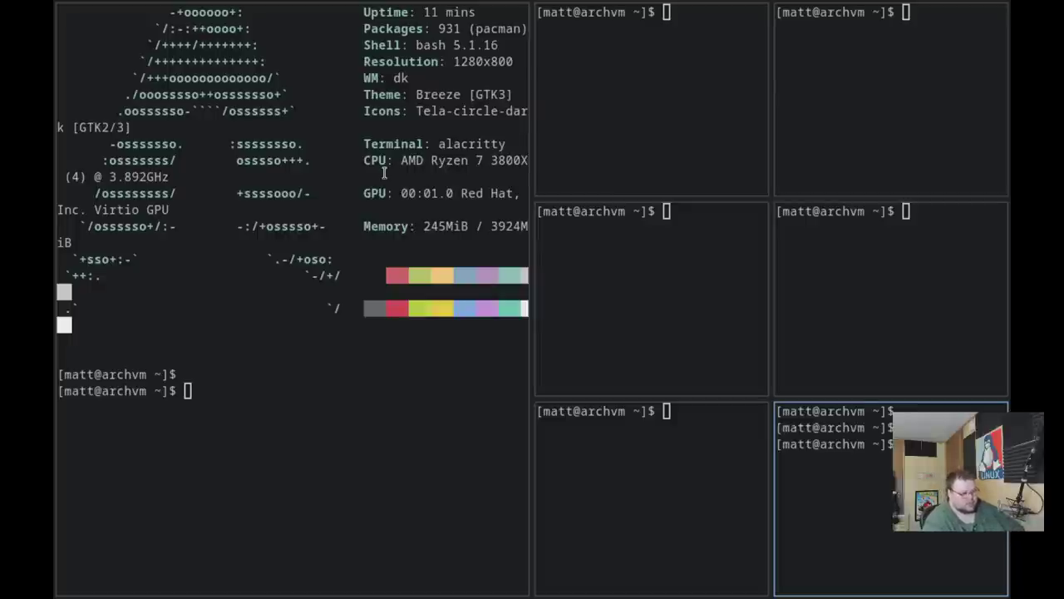
# - Open seven more terminal windows to test how dk tiles them in the last stack column
pyautogui.press('super+Return')
pyautogui.press('super+Return')
pyautogui.press('super+Return')
pyautogui.press('super+Return')
pyautogui.press('super+Return')
pyautogui.press('super+Return')
pyautogui.press('super+Return')
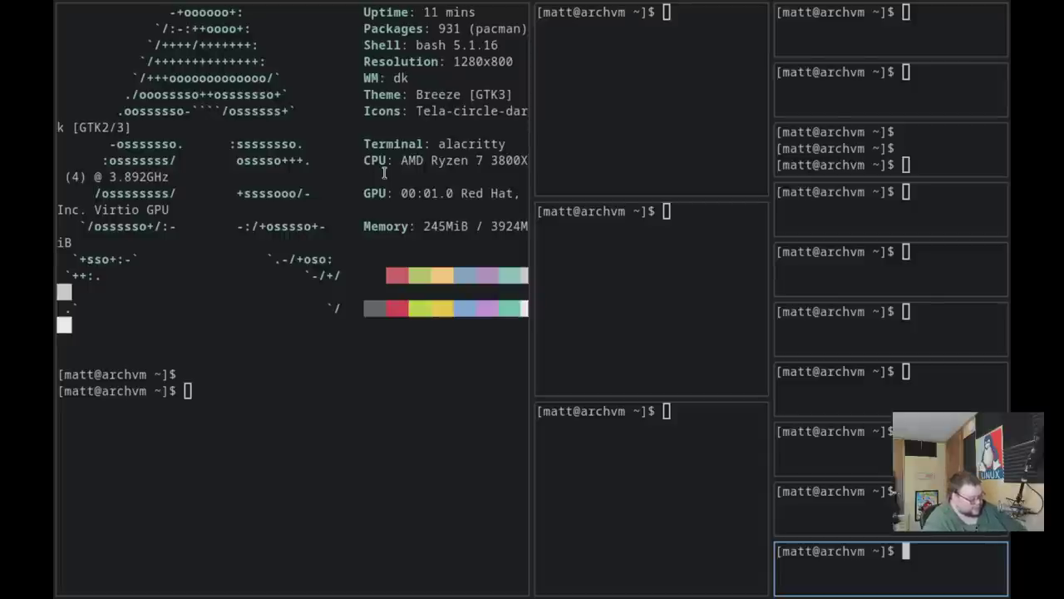
# - Clear the screen of terminal windows, open a fresh terminal and change into the .config/dk directory
pyautogui.press('super+shift+q')
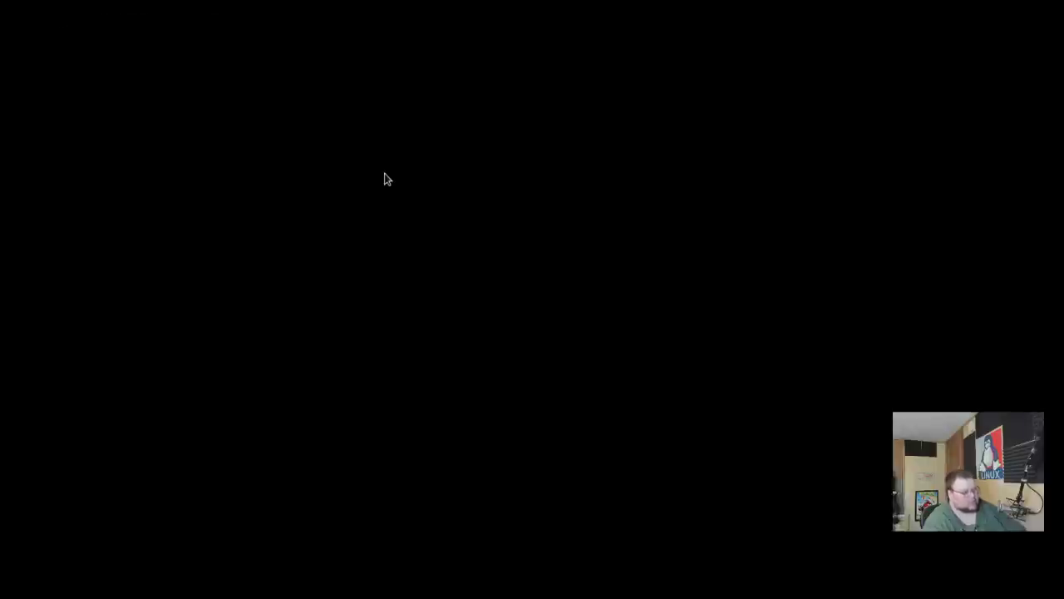
pyautogui.press('Return')
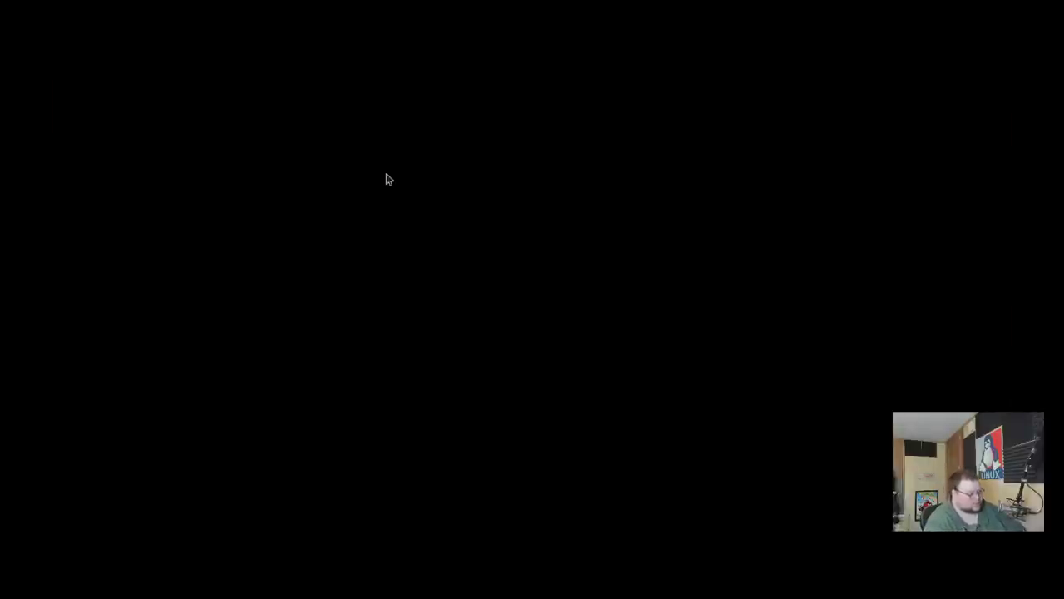
pyautogui.write('cd ,')
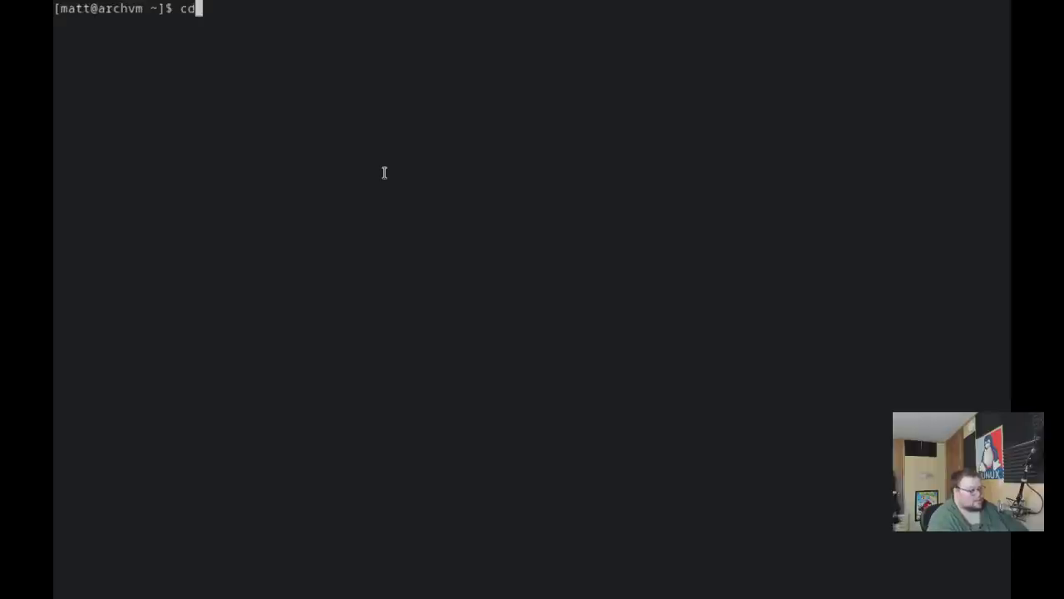
pyautogui.write('config/dk')
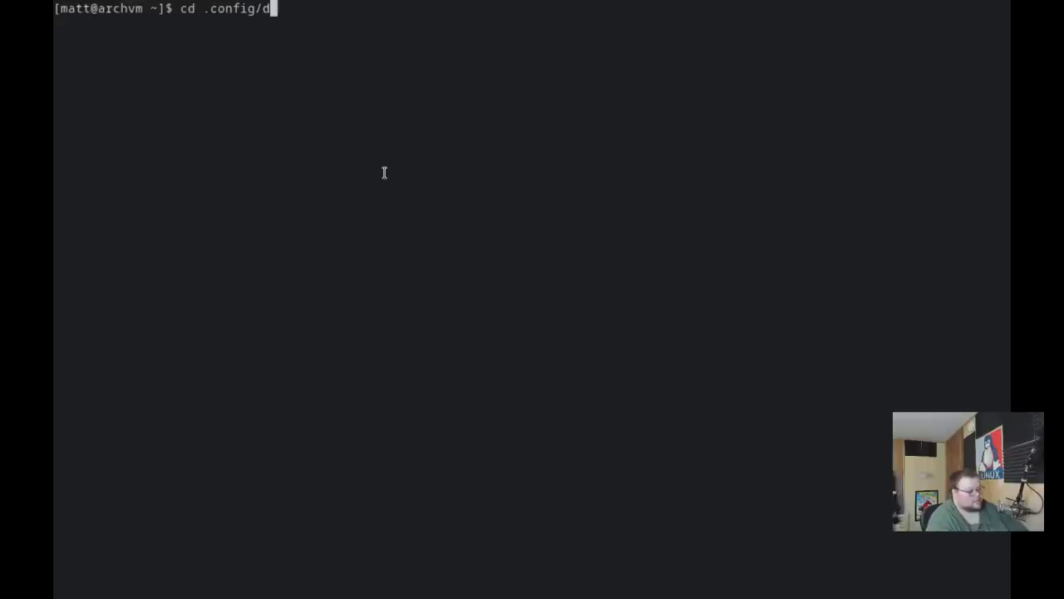
pyautogui.press('Return')
# - Open sxhkdrc in vim and review its keybindings from the launcher down to restarting dk
pyautogui.write('vim sxh')
pyautogui.press('Tab')
pyautogui.press('Return')
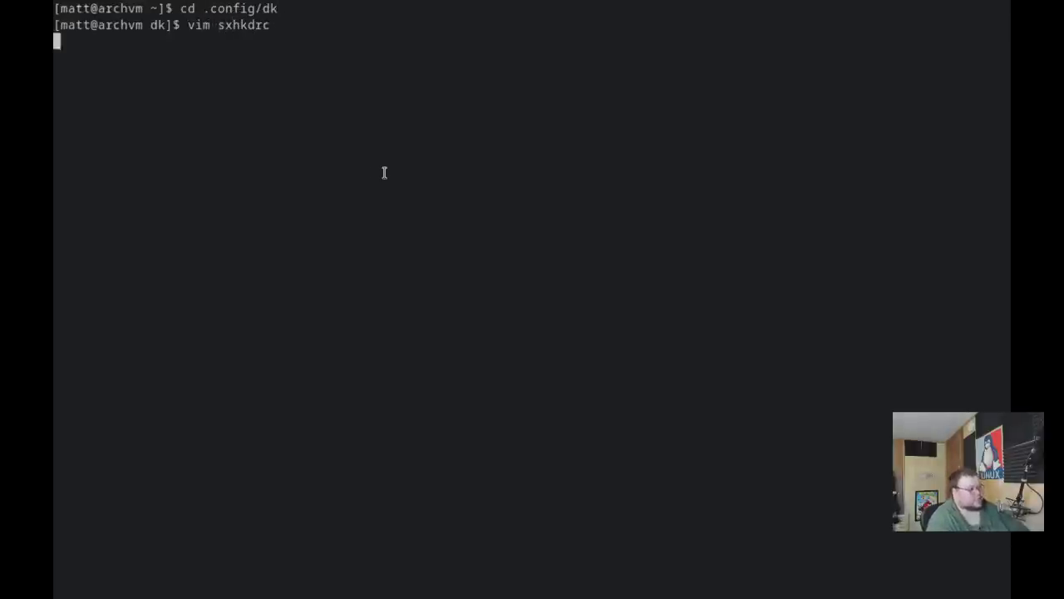
pyautogui.press('g')
pyautogui.press('g')
pyautogui.press('j')
pyautogui.press('j')
pyautogui.press('j')
pyautogui.press('j')
pyautogui.press('j')
pyautogui.press('j')
pyautogui.press('j')
pyautogui.press('j')
pyautogui.press('j')
pyautogui.press('j')
pyautogui.press('j')
pyautogui.press('j')
pyautogui.press('j')
pyautogui.press('j')
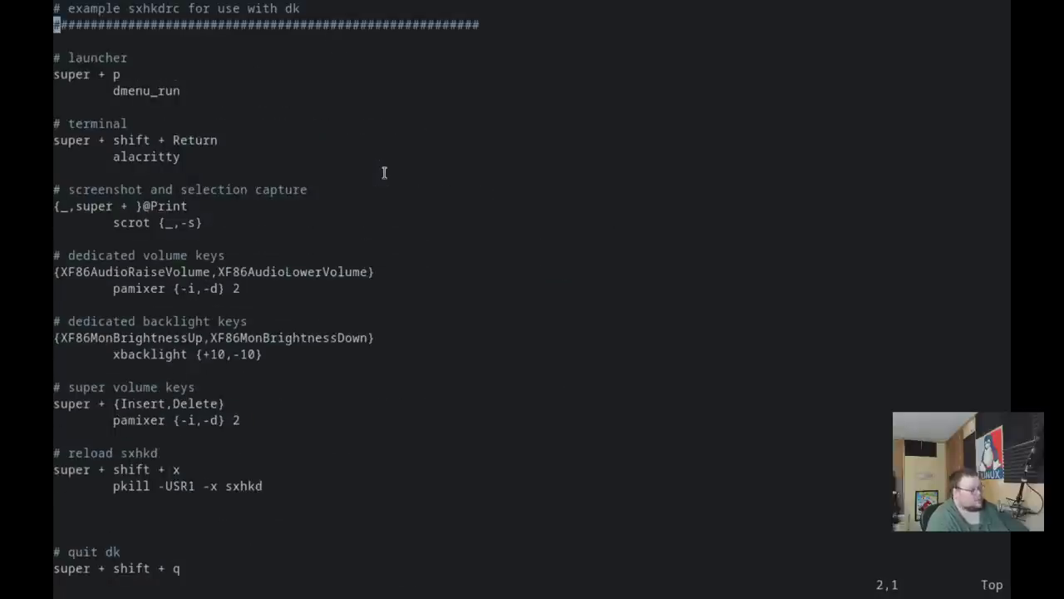
pyautogui.press('j')
pyautogui.press('j')
pyautogui.press('j')
pyautogui.press('j')
pyautogui.press('j')
pyautogui.press('j')
pyautogui.press('j')
pyautogui.press('j')
pyautogui.press('j')
pyautogui.press('j')
pyautogui.press('j')
pyautogui.press('j')
pyautogui.press('j')
pyautogui.press('j')
pyautogui.press('j')
pyautogui.press('j')
pyautogui.press('j')
pyautogui.press('j')
pyautogui.press('j')
pyautogui.press('j')
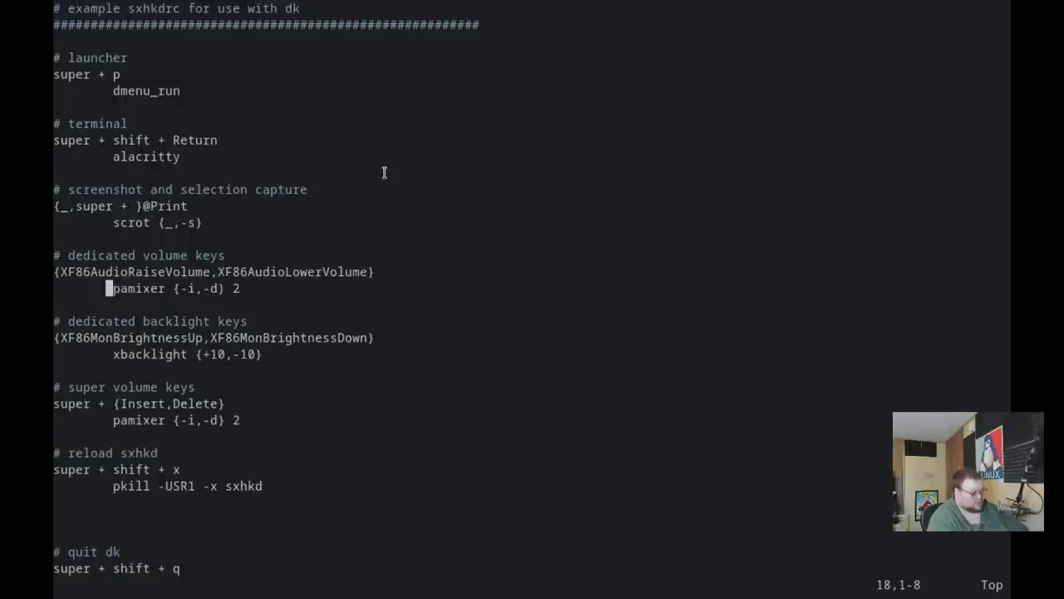
pyautogui.press('j')
pyautogui.press('j')
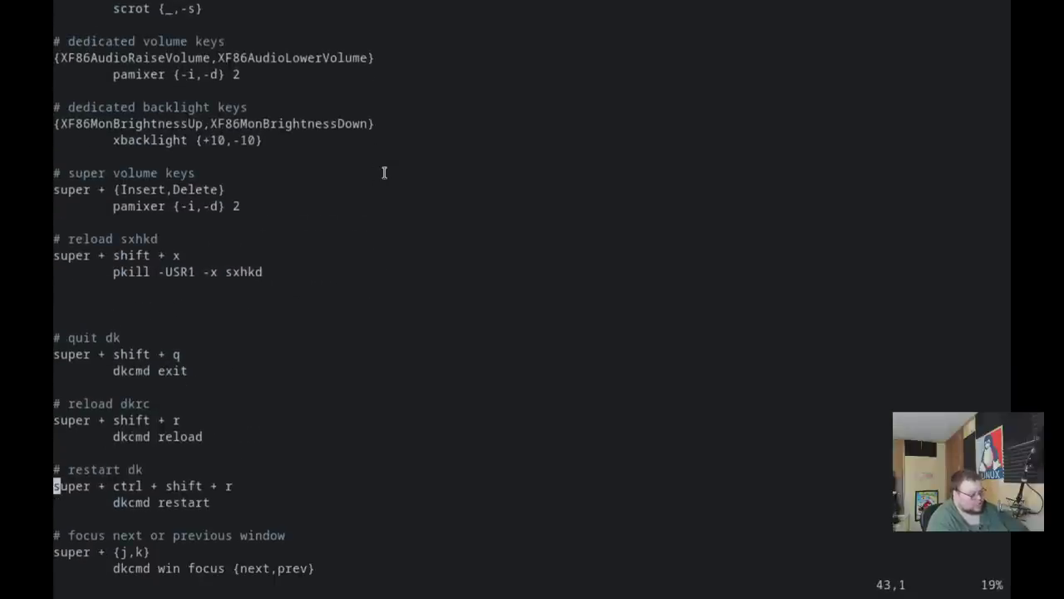
# - Review the sxhkdrc window focus, close, fullscreen and floating keybindings, and try switching to workspace 2 and back to 1
pyautogui.press('j')
pyautogui.press('j')
pyautogui.press('j')
pyautogui.press('j')
pyautogui.press('j')
pyautogui.press('j')
pyautogui.press('j')
pyautogui.press('j')
pyautogui.press('j')
pyautogui.press('j')
pyautogui.press('j')
pyautogui.press('super+2')
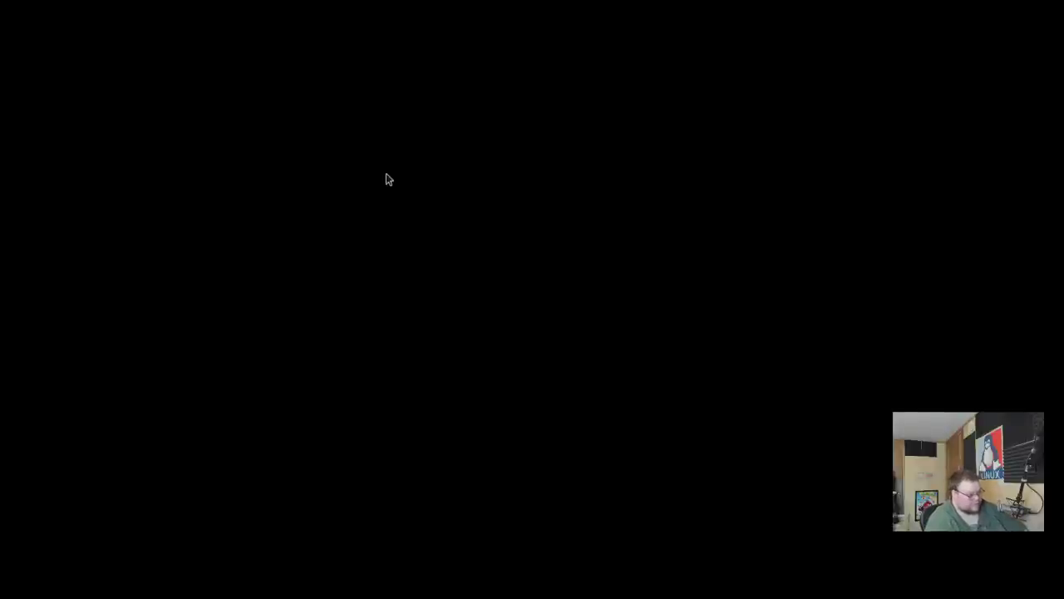
pyautogui.press('super+1')
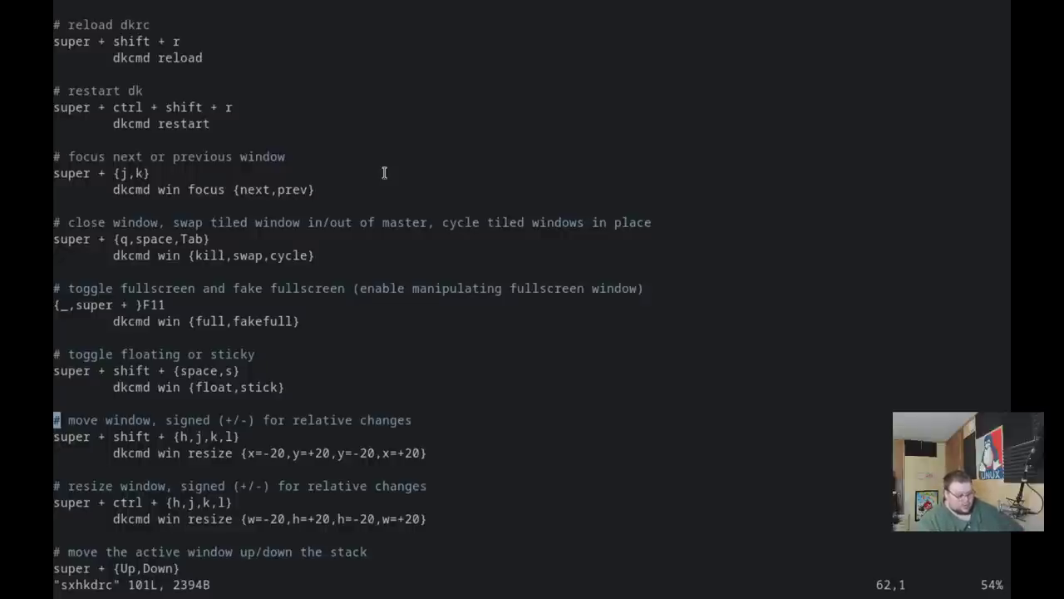
# - Close sxhkdrc and open the dkrc file in vim
pyautogui.hotkey('shift', 'z')
pyautogui.hotkey('shift', 'z')
pyautogui.write('cd')
pyautogui.press('BackSpace')
pyautogui.press('BackSpace')
pyautogui.press('BackSpace')
pyautogui.write('vim dkrc')
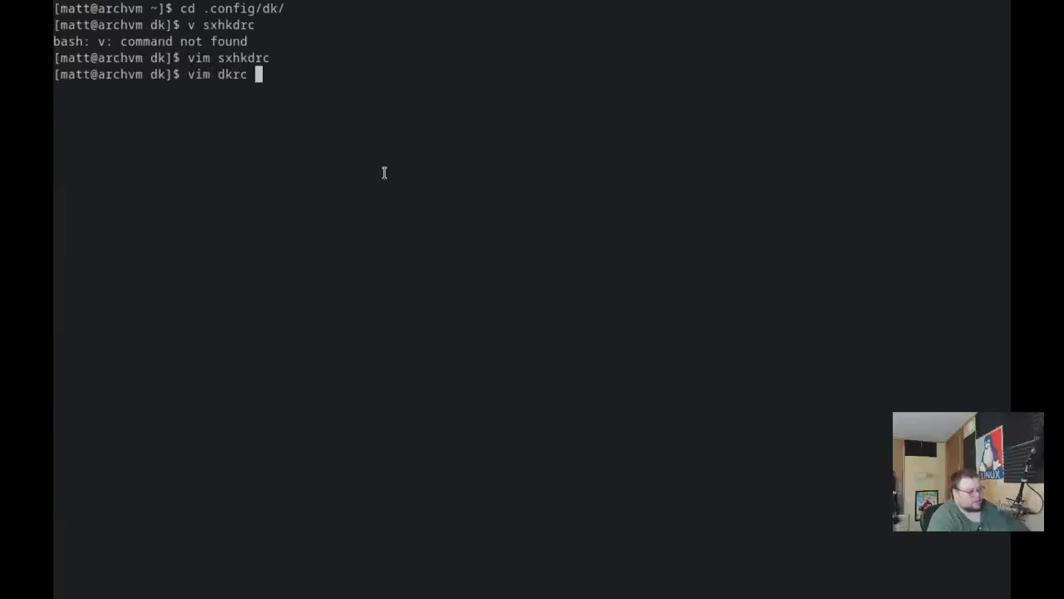
pyautogui.press('Return')
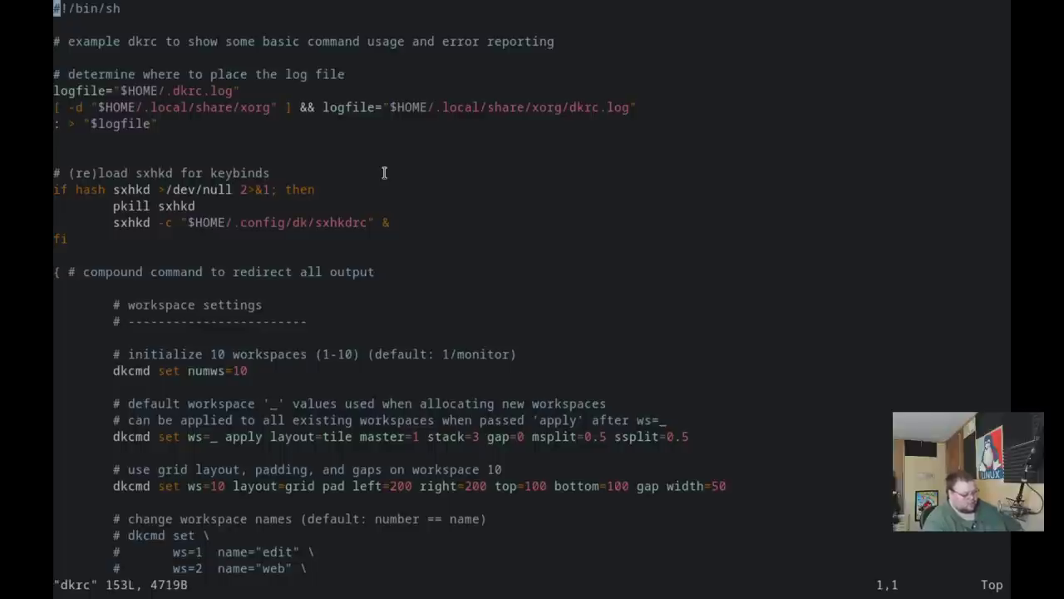
# - Examine dkrc's opening sections covering the log file location and the loading of sxhkd
pyautogui.press('j')
pyautogui.press('j')
pyautogui.press('j')
pyautogui.press('j')
pyautogui.press('j')
pyautogui.press('j')
pyautogui.press('j')
pyautogui.press('j')
pyautogui.press('j')
pyautogui.press('j')
pyautogui.press('j')
pyautogui.press('j')
pyautogui.press('j')
pyautogui.press('j')
pyautogui.press('j')
pyautogui.press('j')
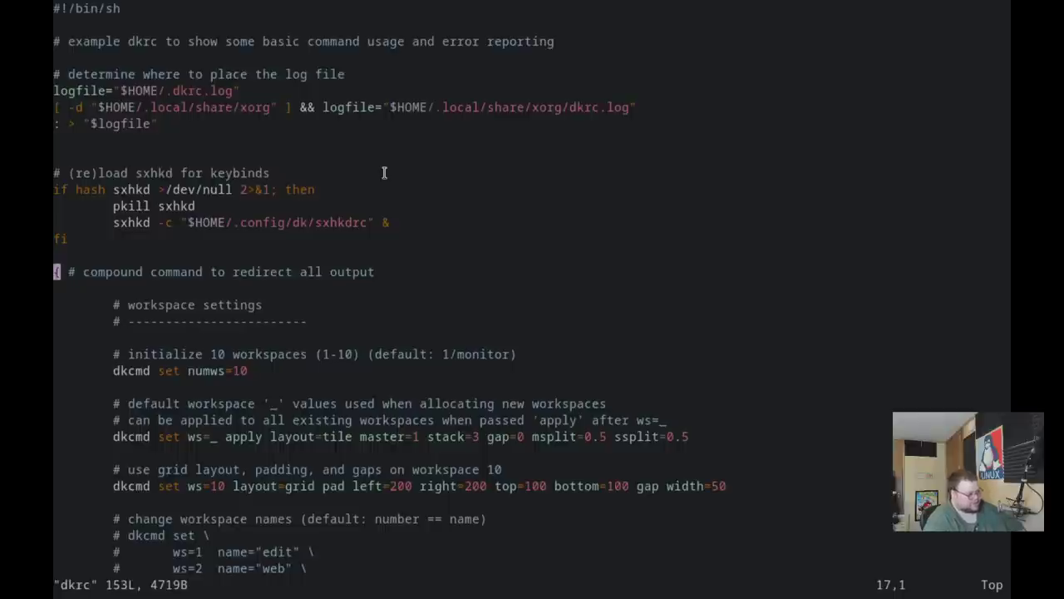
# - Examine dkrc's workspace settings, from the number of workspaces to the default layout, master, stack and gap values
pyautogui.press('j')
pyautogui.press('j')
pyautogui.press('j')
pyautogui.press('j')
pyautogui.press('j')
pyautogui.press('j')
pyautogui.press('j')
pyautogui.press('j')
pyautogui.press('j')
pyautogui.press('j')
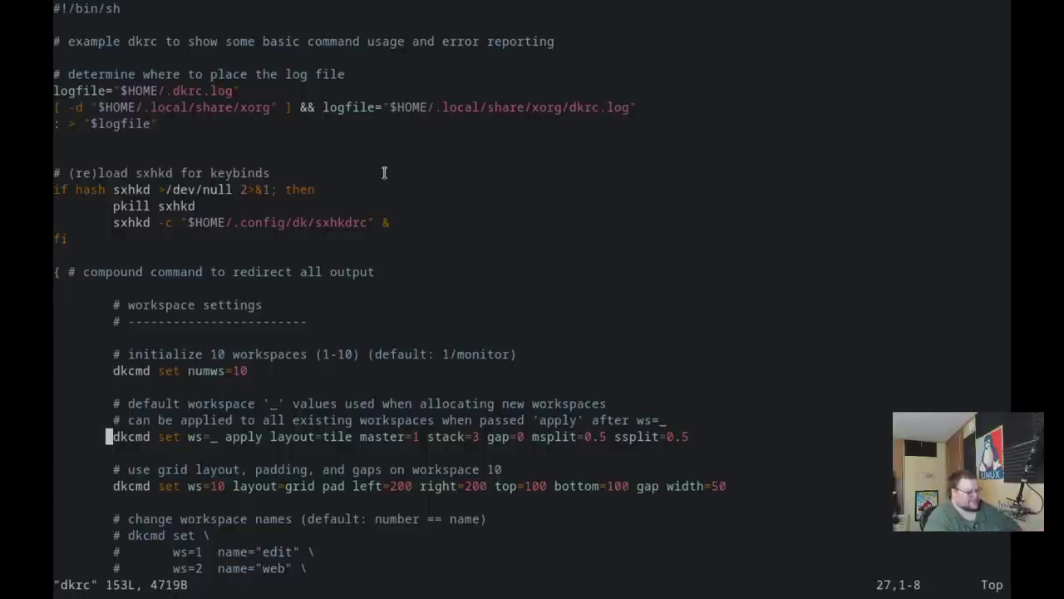
# - Read through dkrc's default workspace line, covering the ws=_ apply option and the layout, master and stack values
pyautogui.press('j')
pyautogui.press('k')
pyautogui.press('l')
pyautogui.press('l')
pyautogui.press('l')
pyautogui.press('l')
pyautogui.press('l')
pyautogui.press('l')
pyautogui.press('l')
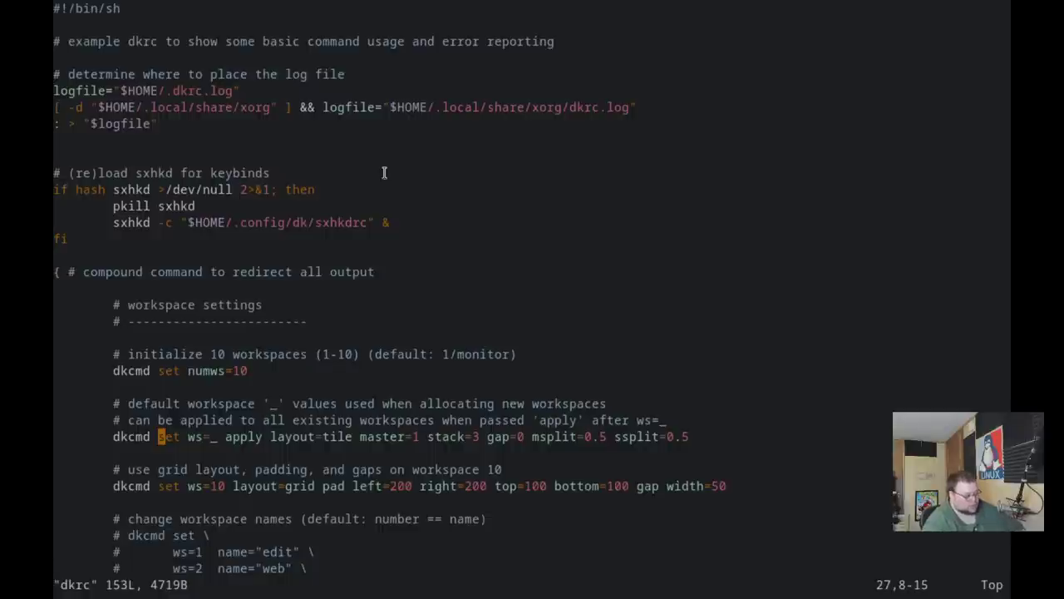
pyautogui.press('l')
pyautogui.press('l')
pyautogui.press('l')
pyautogui.press('l')
pyautogui.press('l')
pyautogui.press('l')
pyautogui.press('l')
pyautogui.press('l')
pyautogui.press('l')
pyautogui.press('l')
pyautogui.press('l')
pyautogui.press('l')
pyautogui.press('l')
pyautogui.press('l')
pyautogui.press('l')
pyautogui.press('l')
pyautogui.press('l')
pyautogui.press('l')
pyautogui.press('l')
pyautogui.press('l')
pyautogui.press('l')
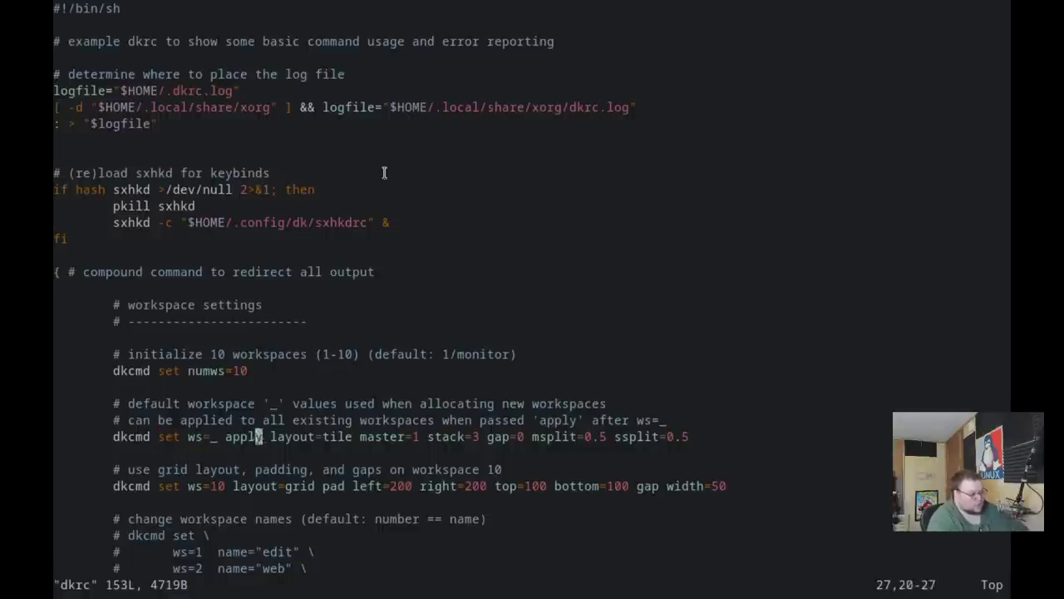
pyautogui.press('l')
pyautogui.press('l')
pyautogui.press('l')
pyautogui.press('l')
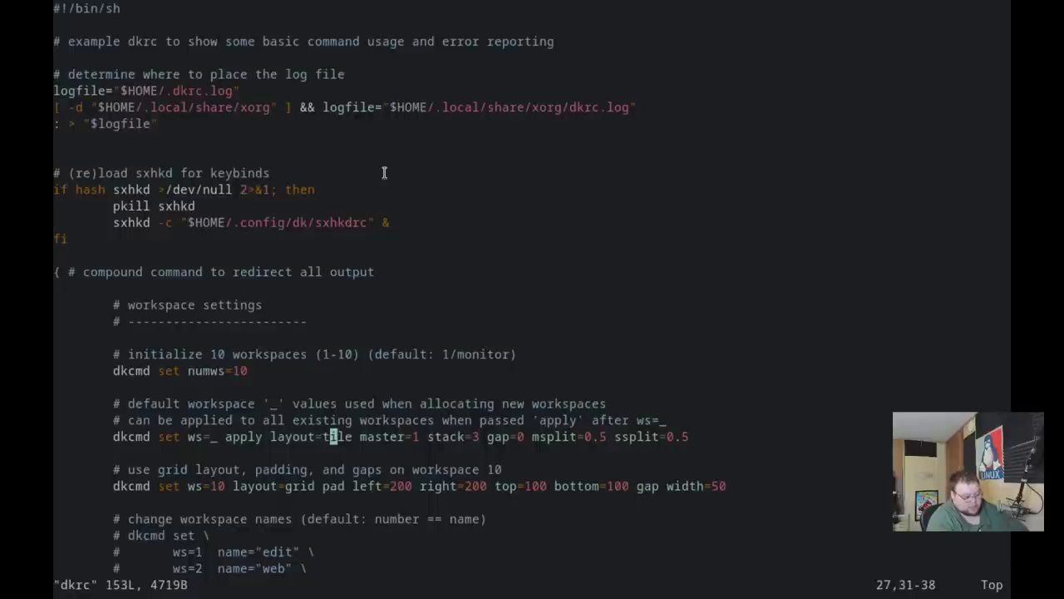
pyautogui.press('l')
pyautogui.press('l')
pyautogui.press('l')
pyautogui.press('l')
pyautogui.press('l')
pyautogui.press('l')
pyautogui.press('l')
pyautogui.press('l')
pyautogui.press('l')
pyautogui.press('l')
pyautogui.press('l')
pyautogui.press('j')
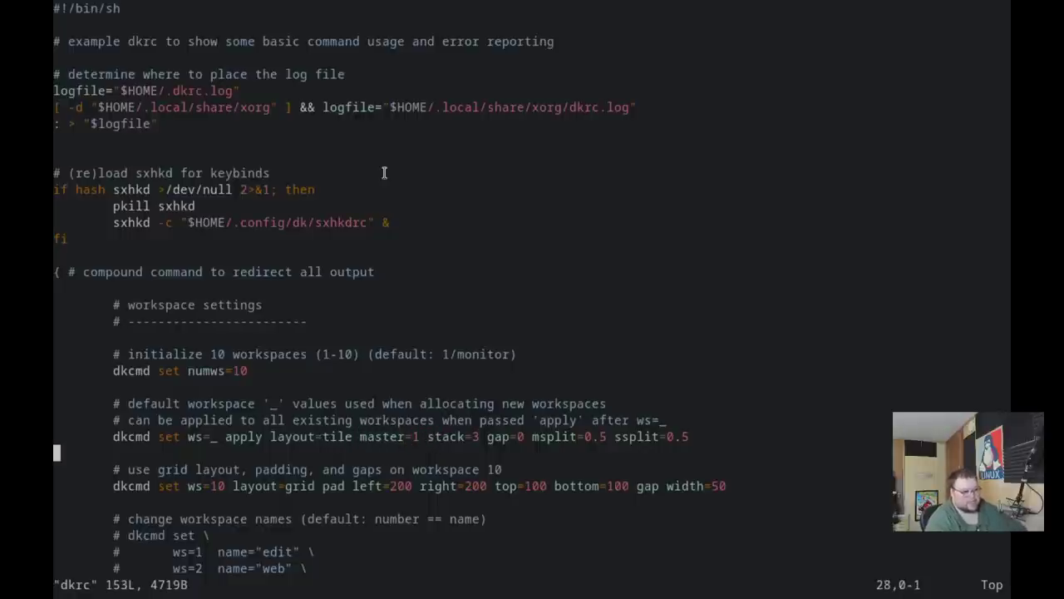
# - Open four more terminals to test how the tile layout fills its stack of three, and close them again
pyautogui.press('super+Return')
pyautogui.press('super+Return')
pyautogui.press('super+Return')
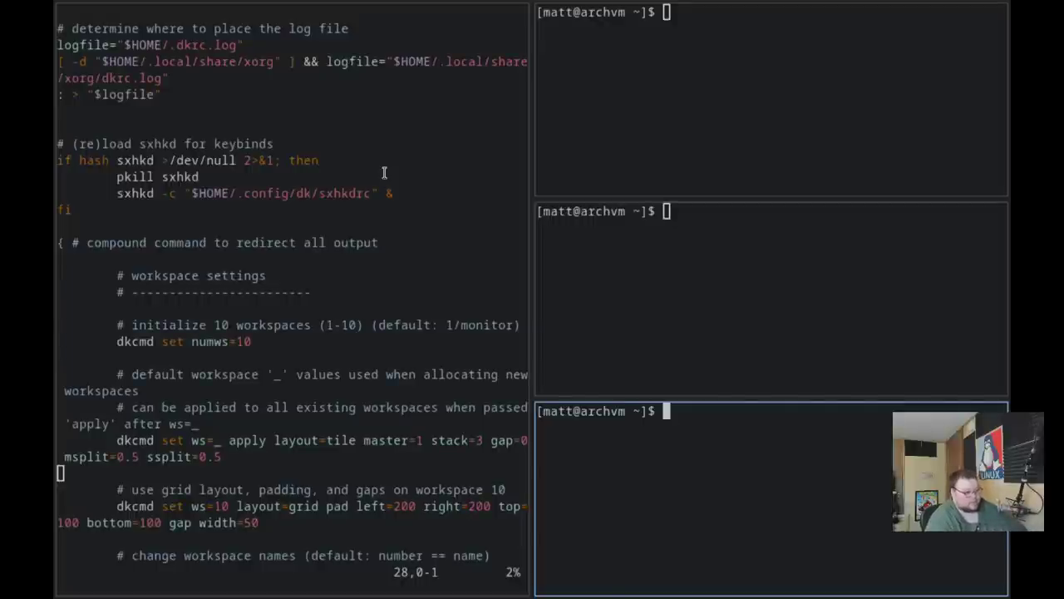
pyautogui.press('super+Return')
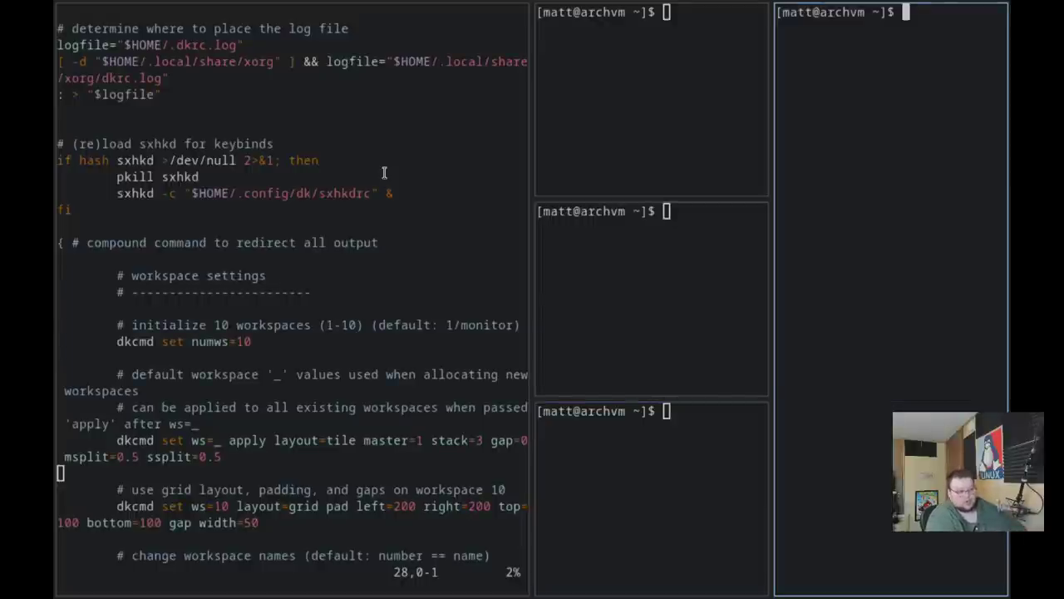
pyautogui.press('super+q')
pyautogui.press('super+q')
pyautogui.press('super+q')
pyautogui.press('super+q')
# - Set the default workspace gap to 20 in dkrc, save the file, and reload the dk configuration
pyautogui.press('k')
pyautogui.press('l')
pyautogui.press('l')
pyautogui.press('l')
pyautogui.press('l')
pyautogui.press('l')
pyautogui.press('l')
pyautogui.press('l')
pyautogui.press('l')
pyautogui.press('l')
pyautogui.press('l')
pyautogui.press('l')
pyautogui.press('l')
pyautogui.write('s20')
pyautogui.press('Escape')
pyautogui.write(':w')
pyautogui.press('Return')
pyautogui.press('super+shift+r')
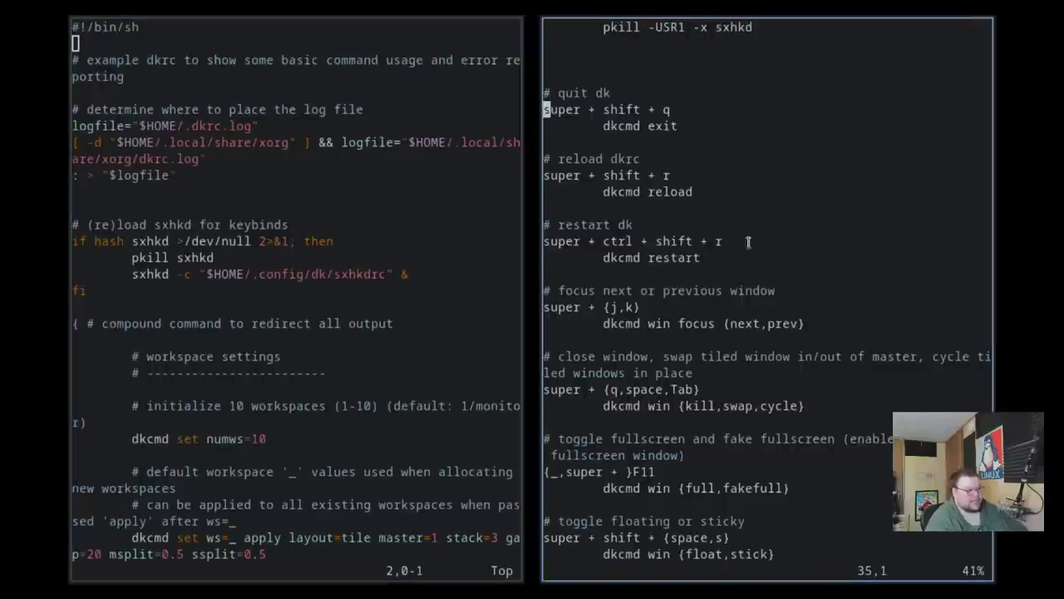
pyautogui.press('super+q')
# - Return to dkrc's default workspace line and examine its ws=_ target
pyautogui.press('j')
pyautogui.press('j')
pyautogui.press('j')
pyautogui.press('j')
pyautogui.press('j')
pyautogui.press('j')
pyautogui.press('j')
pyautogui.press('j')
pyautogui.press('j')
pyautogui.press('j')
pyautogui.press('j')
pyautogui.press('j')
pyautogui.press('j')
pyautogui.press('j')
pyautogui.press('j')
pyautogui.press('j')
pyautogui.press('j')
pyautogui.press('j')
pyautogui.press('j')
pyautogui.press('j')
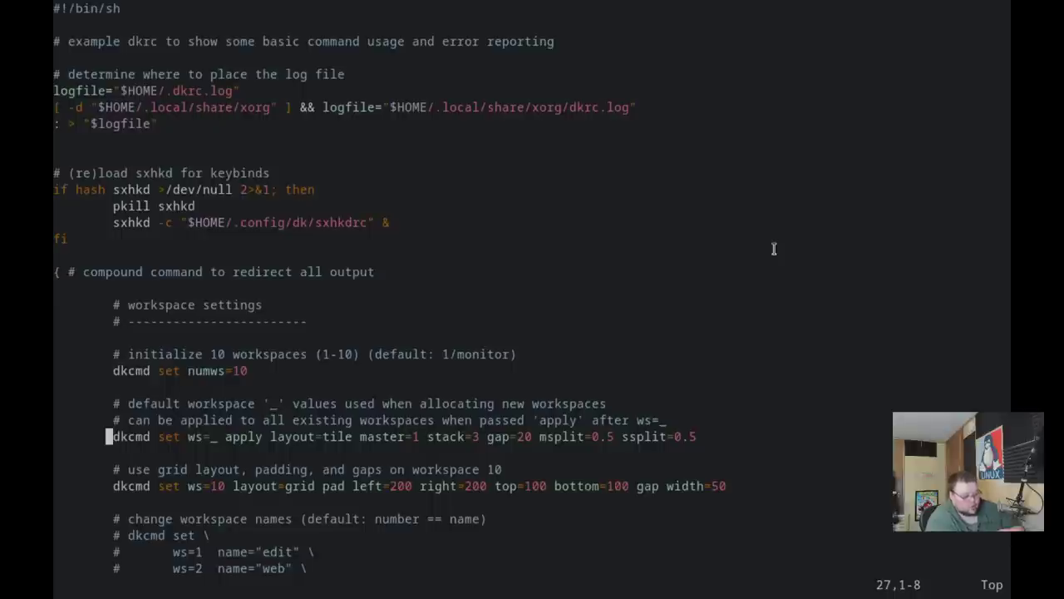
pyautogui.press('l')
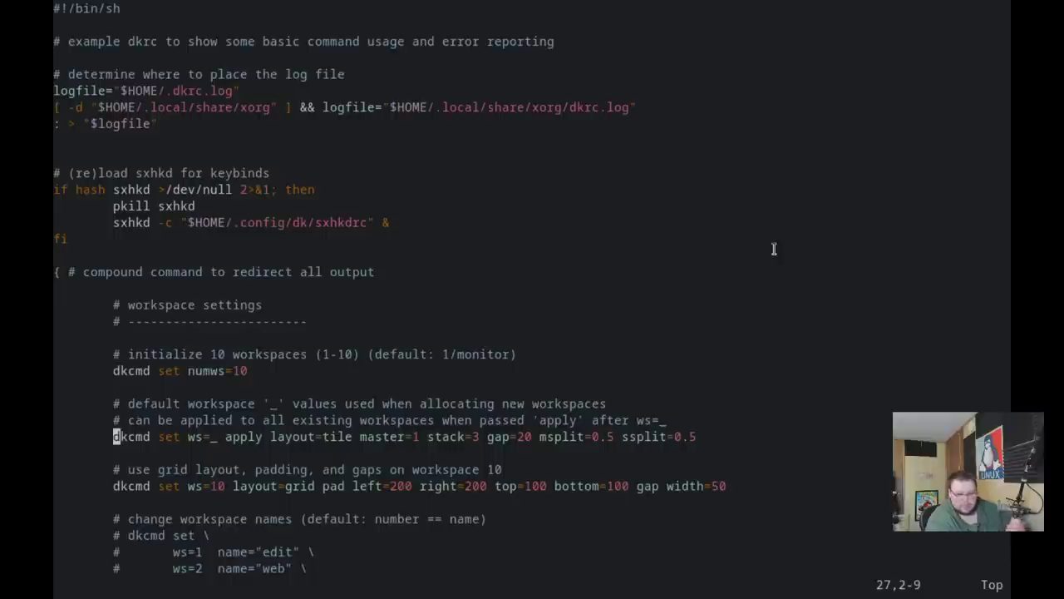
pyautogui.press('l')
pyautogui.press('l')
pyautogui.press('l')
pyautogui.press('l')
pyautogui.press('l')
pyautogui.press('l')
pyautogui.press('l')
pyautogui.press('l')
pyautogui.press('l')
pyautogui.press('l')
pyautogui.press('l')
pyautogui.press('l')
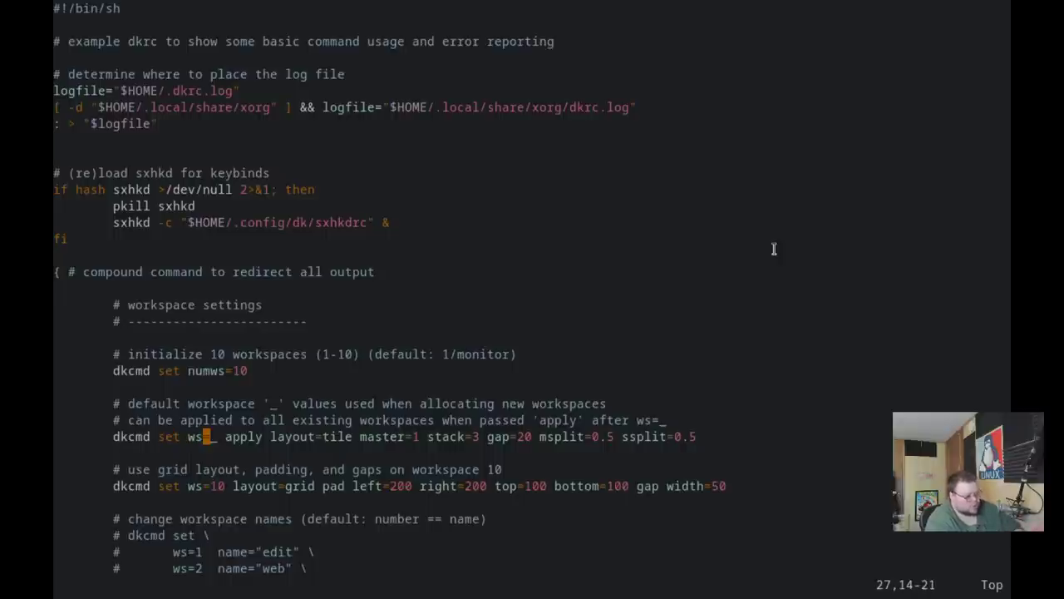
# - Examine the dkrc line that configures the grid layout, padding and gap width for workspace 10
pyautogui.press('j')
pyautogui.press('j')
pyautogui.press('j')
pyautogui.press('l')
pyautogui.press('l')
pyautogui.press('l')
pyautogui.press('l')
pyautogui.press('l')
pyautogui.press('l')
pyautogui.press('l')
pyautogui.press('l')
pyautogui.press('l')
pyautogui.press('l')
pyautogui.press('l')
pyautogui.press('l')
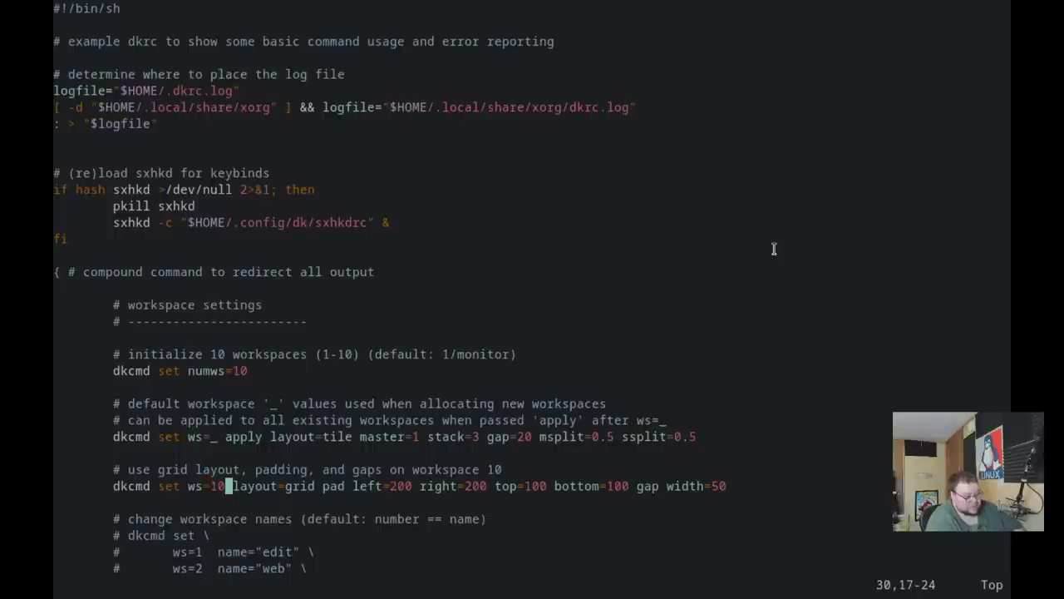
# - Try workspace 10's padded grid layout by opening six terminals there, and return to workspace 1
pyautogui.press('super+2')
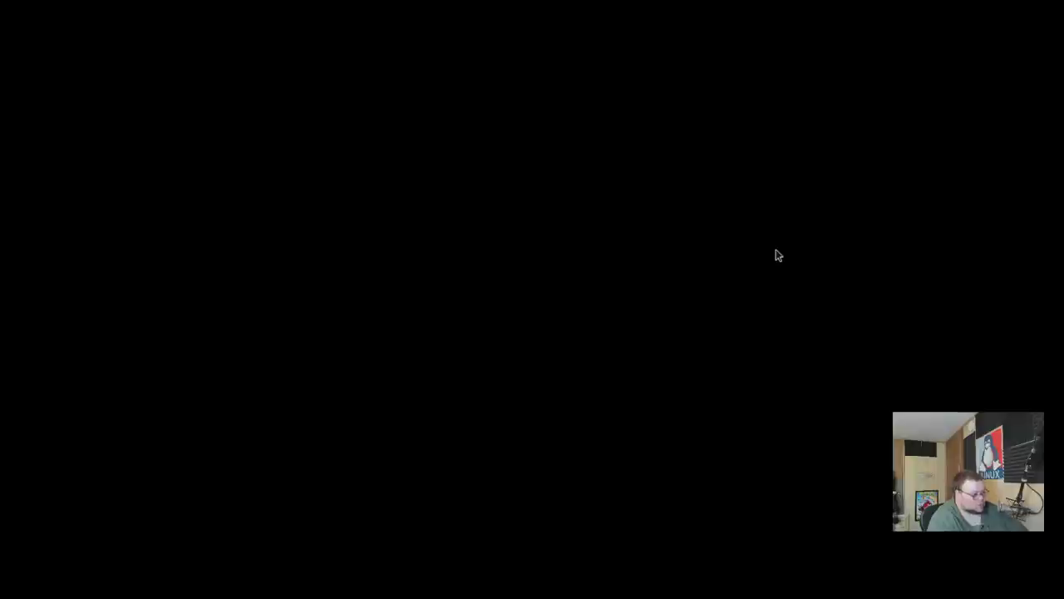
pyautogui.press('super+Return')
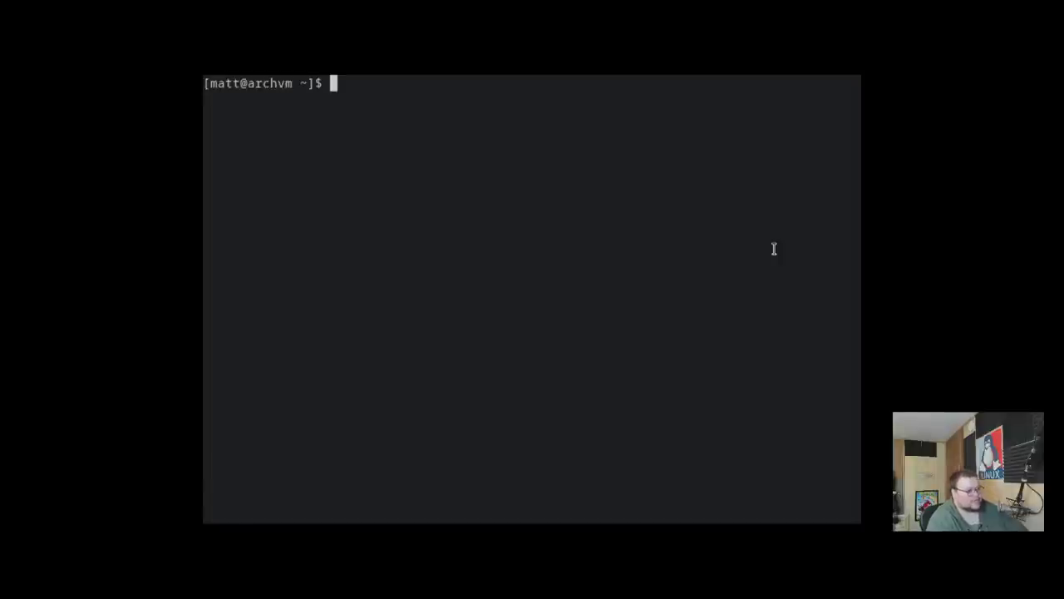
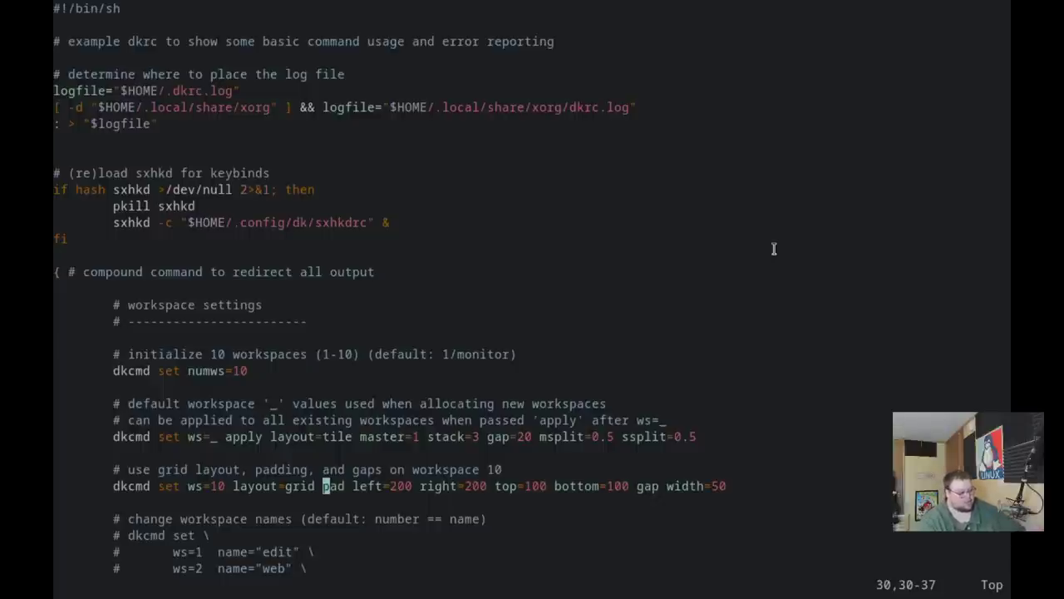
pyautogui.press('super+0')
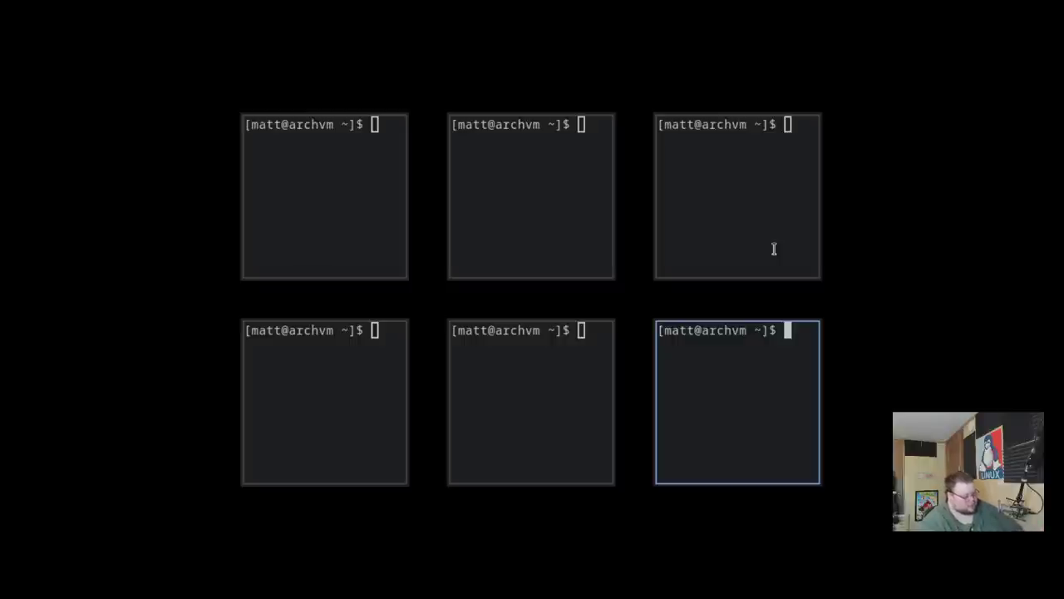
pyautogui.press('super+1')
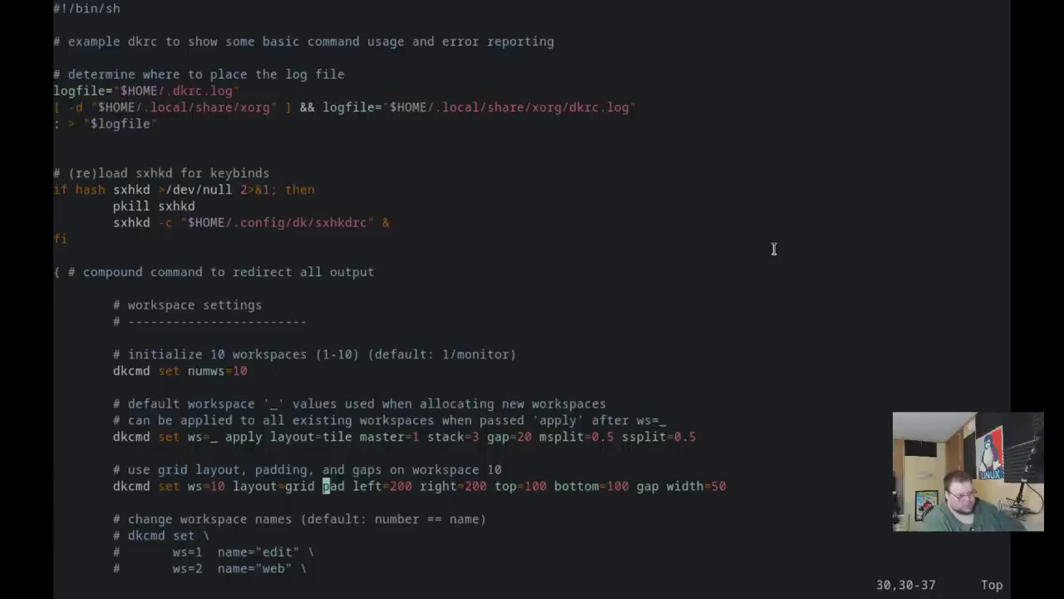
# - Examine dkrc's commented section for changing the workspace names
pyautogui.press('j')
pyautogui.press('j')
pyautogui.press('j')
pyautogui.press('j')
pyautogui.press('j')
pyautogui.press('j')
pyautogui.press('j')
pyautogui.press('j')
pyautogui.press('j')
pyautogui.press('j')
pyautogui.press('j')
pyautogui.press('j')
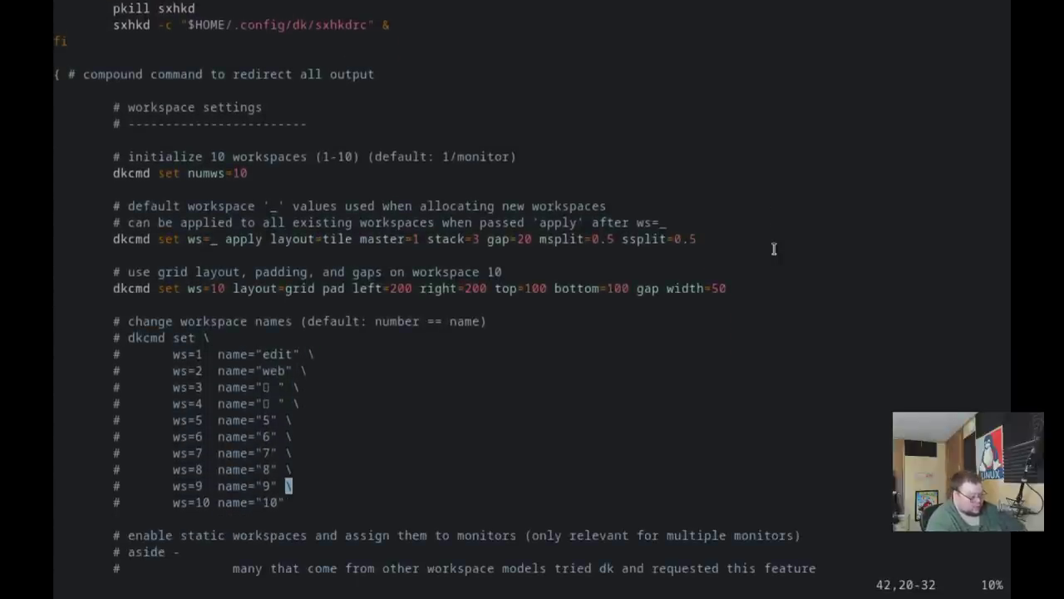
# - Examine dkrc's static workspace-to-monitor assignments and its global focus, tiling, resizing, smart gap and mouse settings
pyautogui.press('j')
pyautogui.press('j')
pyautogui.press('j')
pyautogui.press('j')
pyautogui.press('j')
pyautogui.press('j')
pyautogui.press('j')
pyautogui.press('j')
pyautogui.press('j')
pyautogui.press('j')
pyautogui.press('j')
pyautogui.press('j')
pyautogui.press('j')
pyautogui.press('j')
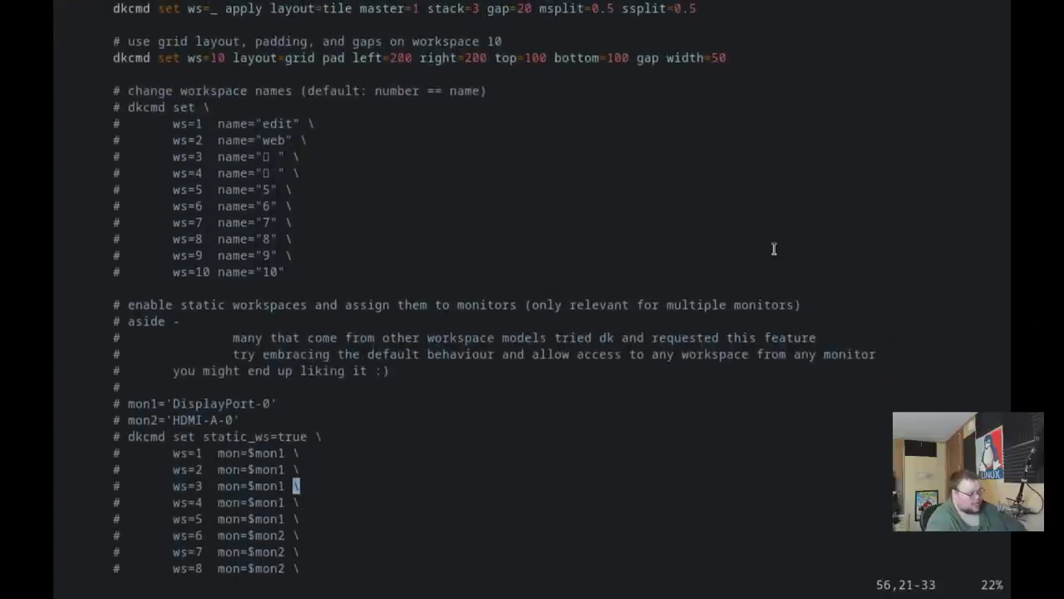
pyautogui.press('j')
pyautogui.press('j')
pyautogui.press('j')
pyautogui.press('j')
pyautogui.press('j')
pyautogui.press('j')
pyautogui.press('j')
pyautogui.press('j')
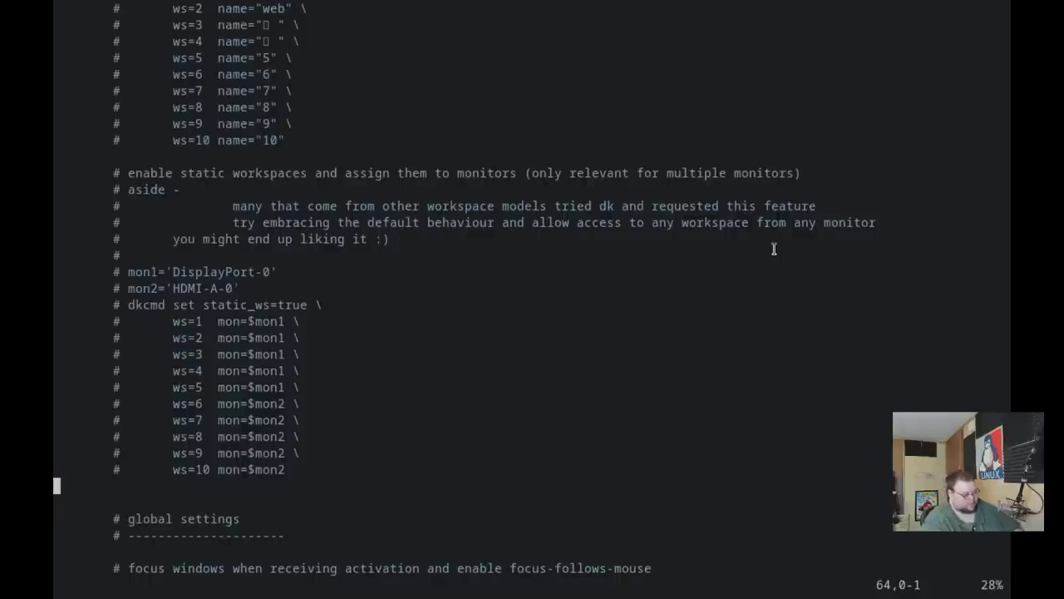
pyautogui.hotkey('ctrl', 'o')
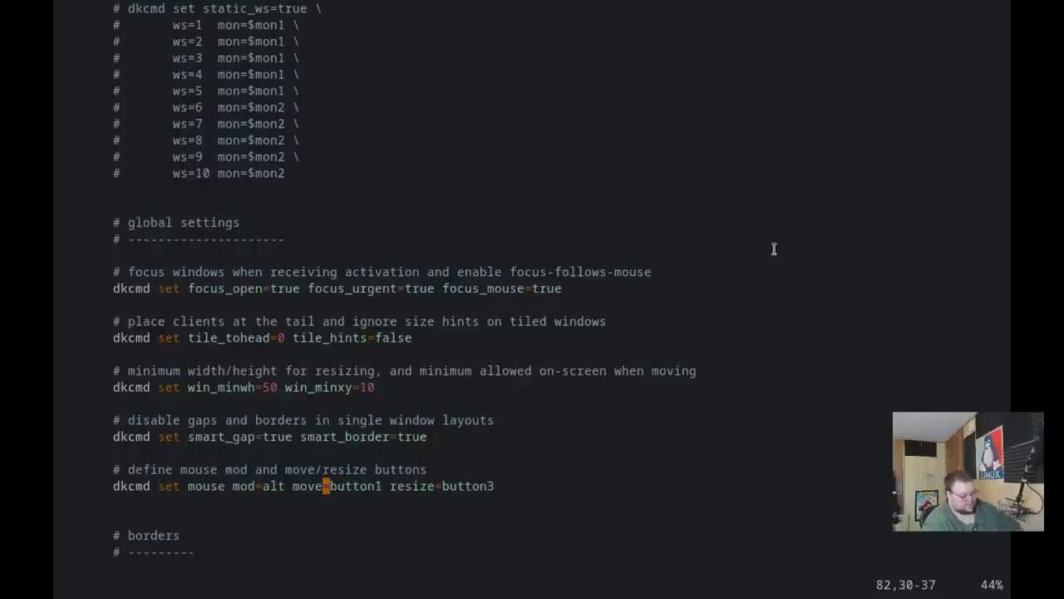
# - Open a terminal on workspace 2 and display the dkcmd manual page
pyautogui.press('super+2')
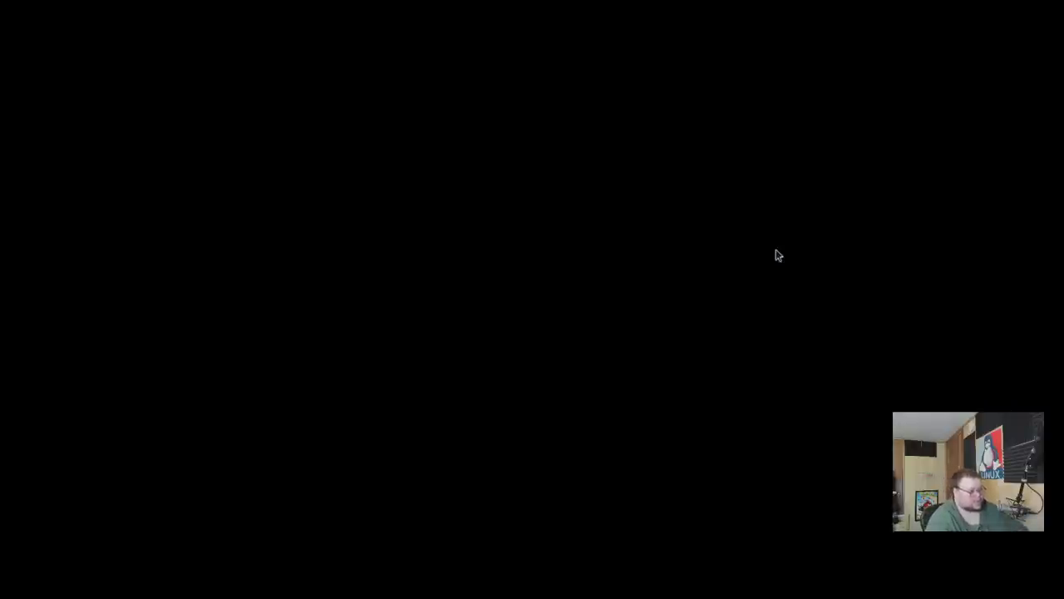
pyautogui.press('super+Return')
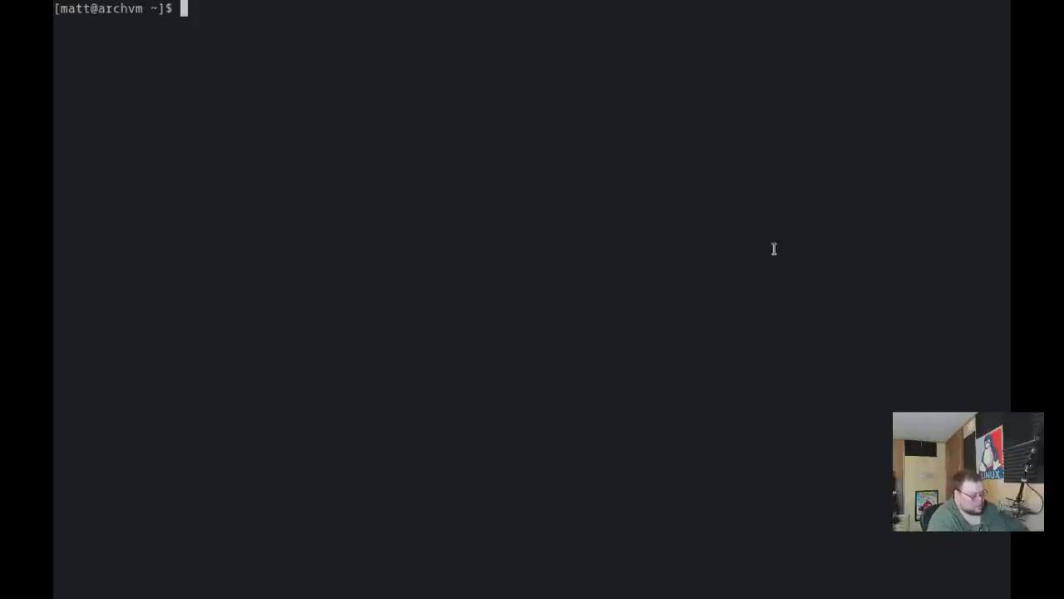
pyautogui.write('man dkm')
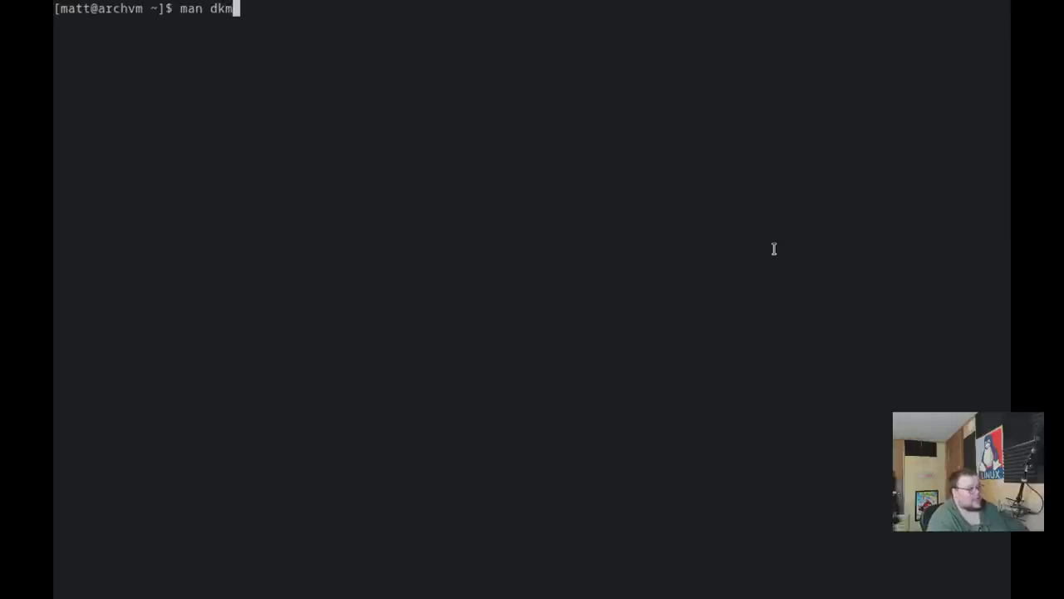
pyautogui.press('BackSpace')
pyautogui.write('cmd')
pyautogui.press('Return')
# - Read through the manual's description, configuration and dkcmd syntax sections as far as the list of commands
pyautogui.press('Down')
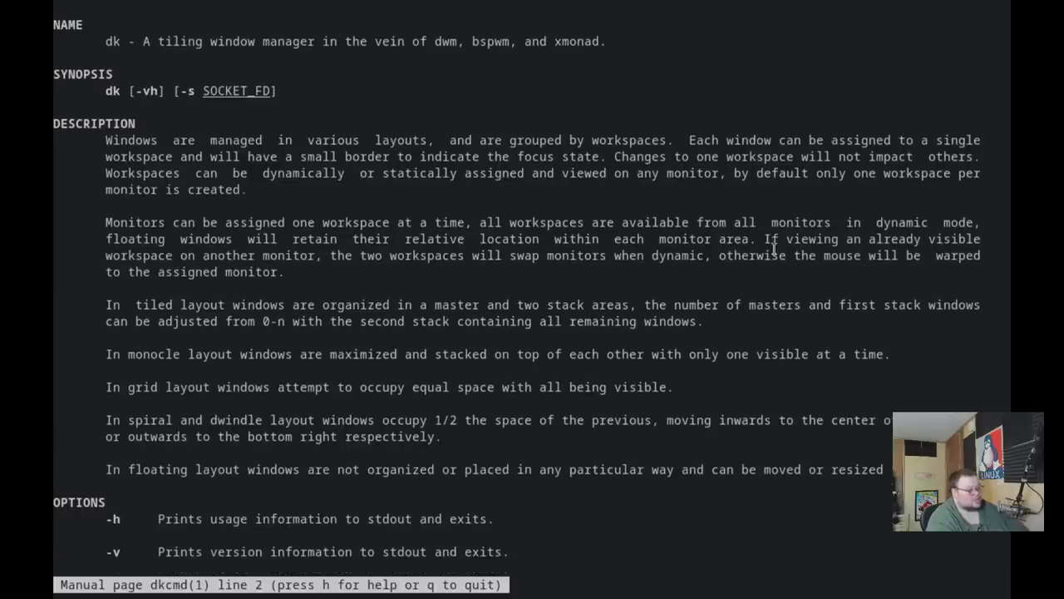
pyautogui.press('Down')
pyautogui.press('Down')
pyautogui.press('Down')
pyautogui.press('Down')
pyautogui.press('Down')
pyautogui.press('Down')
pyautogui.press('Down')
pyautogui.press('Down')
pyautogui.press('Down')
pyautogui.press('Down')
pyautogui.press('Down')
pyautogui.press('Down')
pyautogui.press('Down')
pyautogui.press('Down')
pyautogui.press('Down')
pyautogui.press('Down')
pyautogui.press('Down')
pyautogui.press('Down')
pyautogui.press('Down')
pyautogui.press('Down')
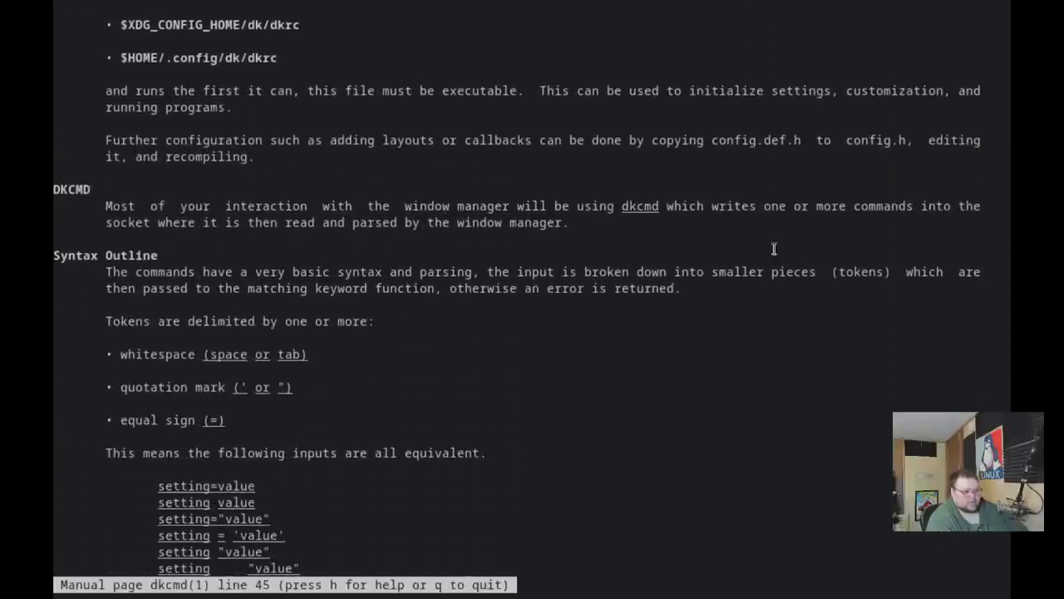
pyautogui.press('Down')
pyautogui.press('Down')
pyautogui.press('Down')
pyautogui.press('Down')
pyautogui.press('Down')
pyautogui.press('Down')
pyautogui.press('Down')
pyautogui.press('Down')
pyautogui.press('Down')
pyautogui.press('Down')
pyautogui.press('Down')
pyautogui.press('Down')
pyautogui.press('Down')
pyautogui.press('Down')
pyautogui.press('Down')
pyautogui.press('Down')
pyautogui.press('Down')
pyautogui.press('Down')
pyautogui.press('Down')
pyautogui.press('Down')
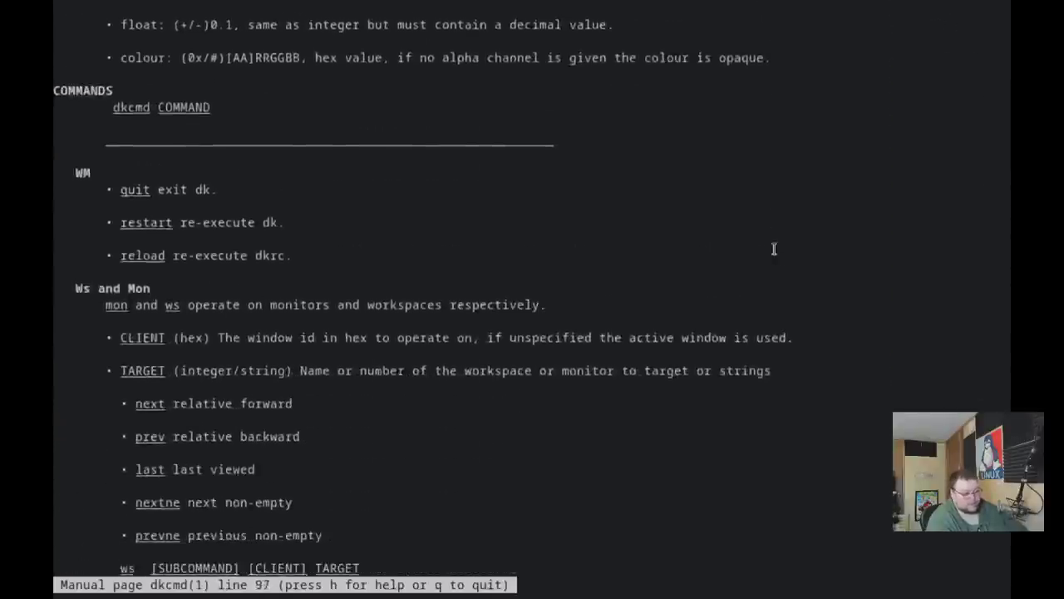
# - Examine the manual's workspace and monitor subcommands, its window rule settings and the start of the Set options
pyautogui.press('Down')
pyautogui.press('Down')
pyautogui.press('Down')
pyautogui.press('Down')
pyautogui.press('Down')
pyautogui.press('Down')
pyautogui.press('Down')
pyautogui.press('Down')
pyautogui.press('Down')
pyautogui.press('Down')
pyautogui.press('Down')
pyautogui.press('Down')
pyautogui.press('Down')
pyautogui.press('Down')
pyautogui.press('Down')
pyautogui.press('Down')
pyautogui.press('Down')
pyautogui.press('Down')
pyautogui.press('Down')
pyautogui.press('Down')
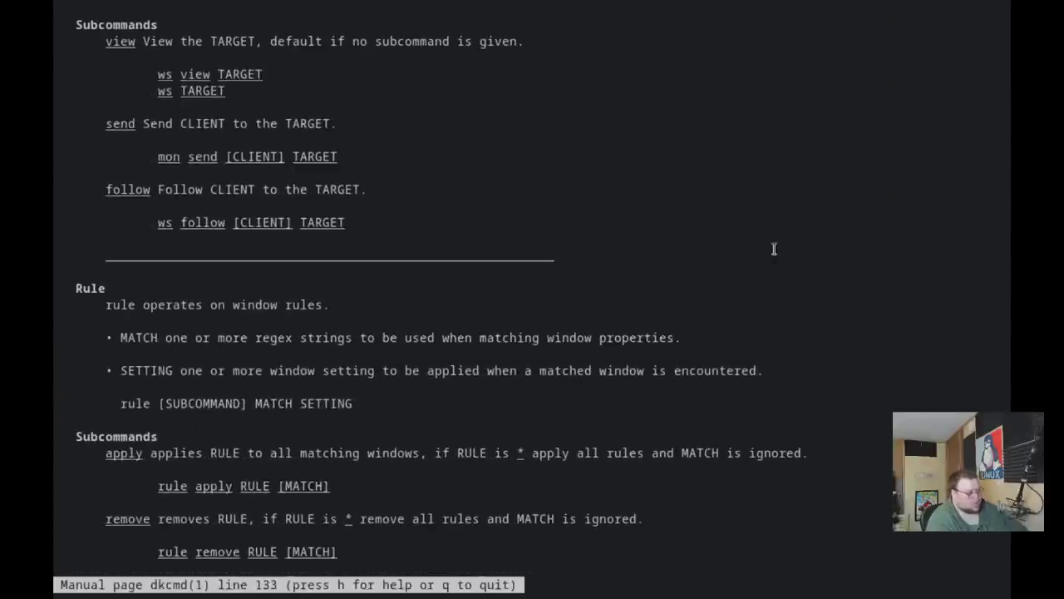
pyautogui.press('Down')
pyautogui.press('Down')
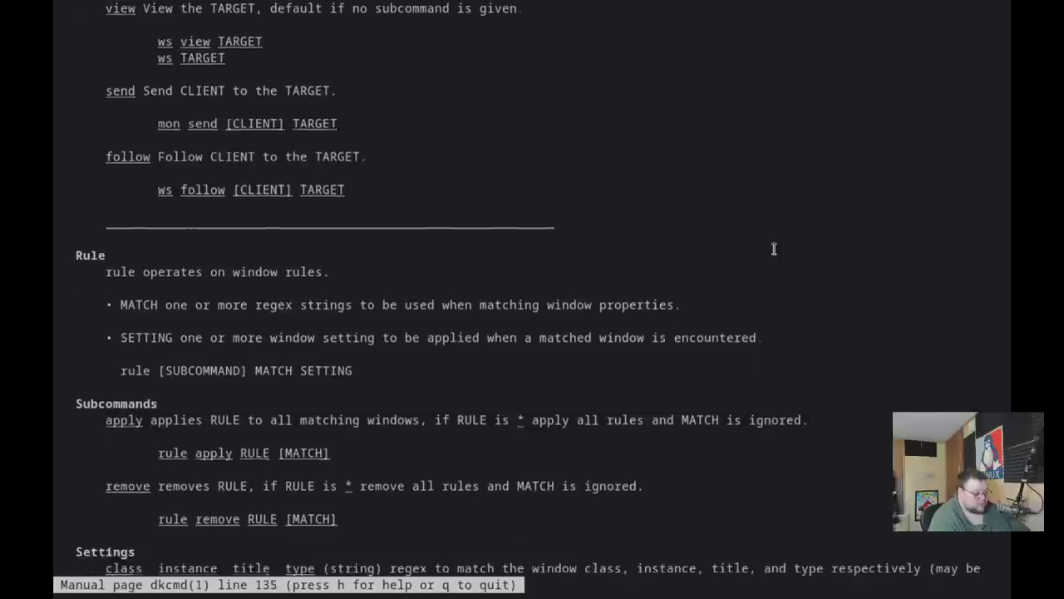
pyautogui.press('Down')
pyautogui.press('Down')
pyautogui.press('Down')
pyautogui.press('Down')
pyautogui.press('Down')
pyautogui.press('Down')
pyautogui.press('Down')
pyautogui.press('Down')
pyautogui.press('Down')
pyautogui.press('Down')
pyautogui.press('Down')
pyautogui.press('Down')
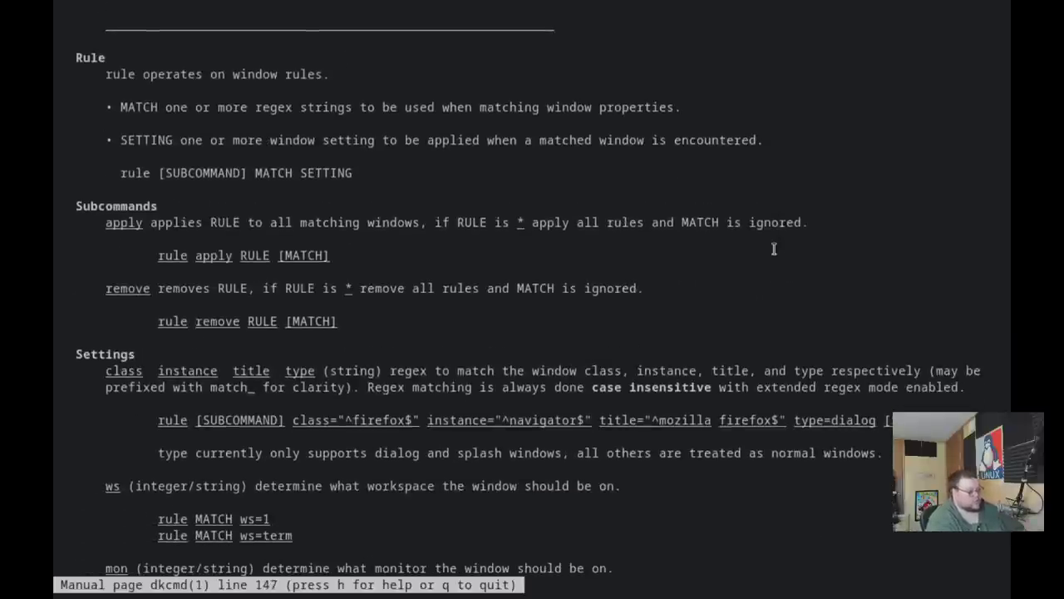
pyautogui.scroll(-5, 774, 249)
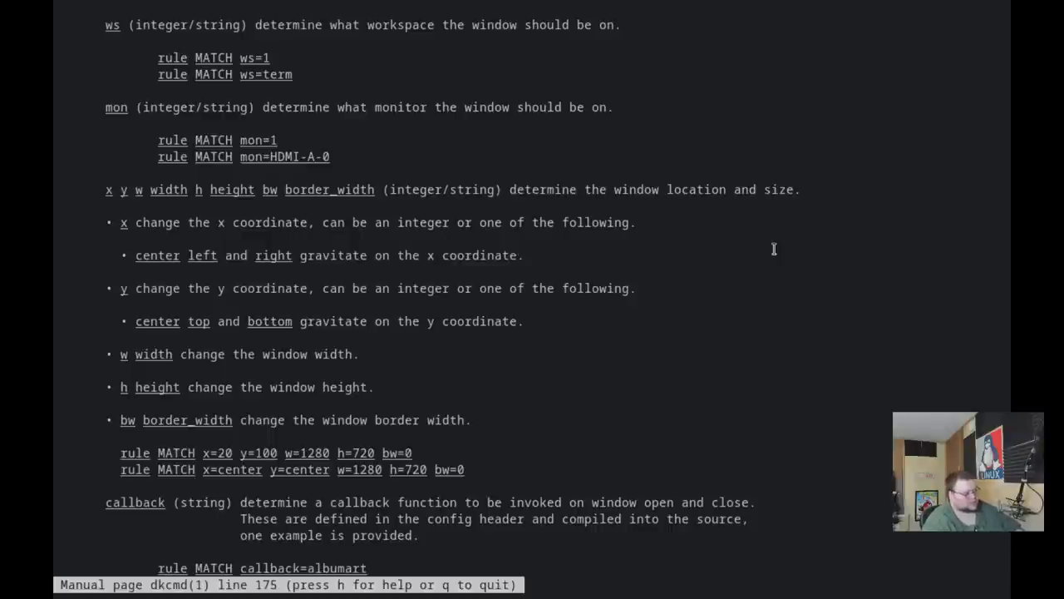
pyautogui.scroll(-7, 773, 249)
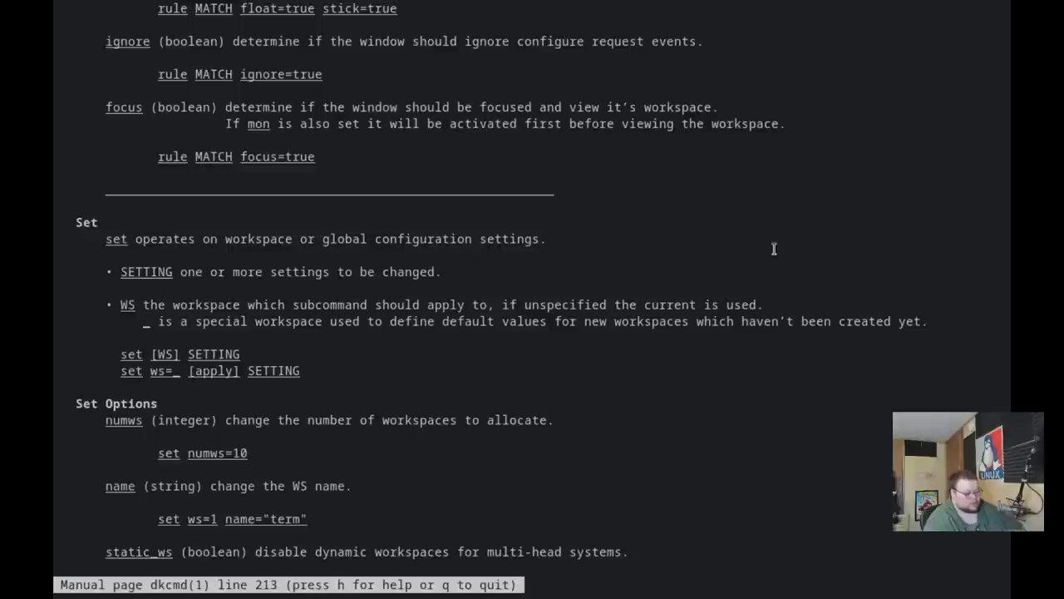
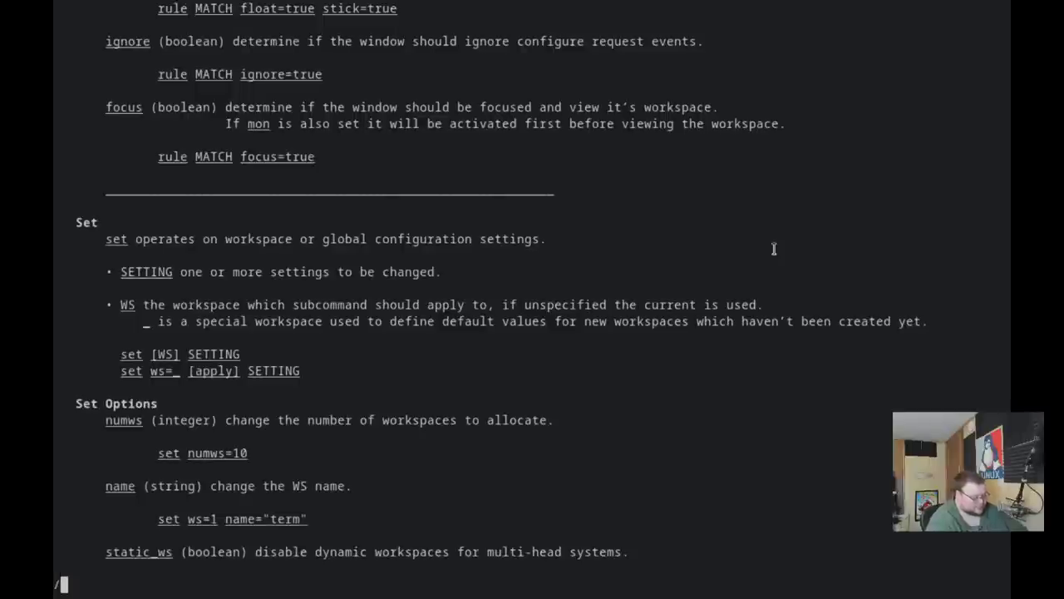
# - Search the dkcmd manual for "layout" and go to the entry that lists the available window layouts
pyautogui.press('Return')
pyautogui.press('n')
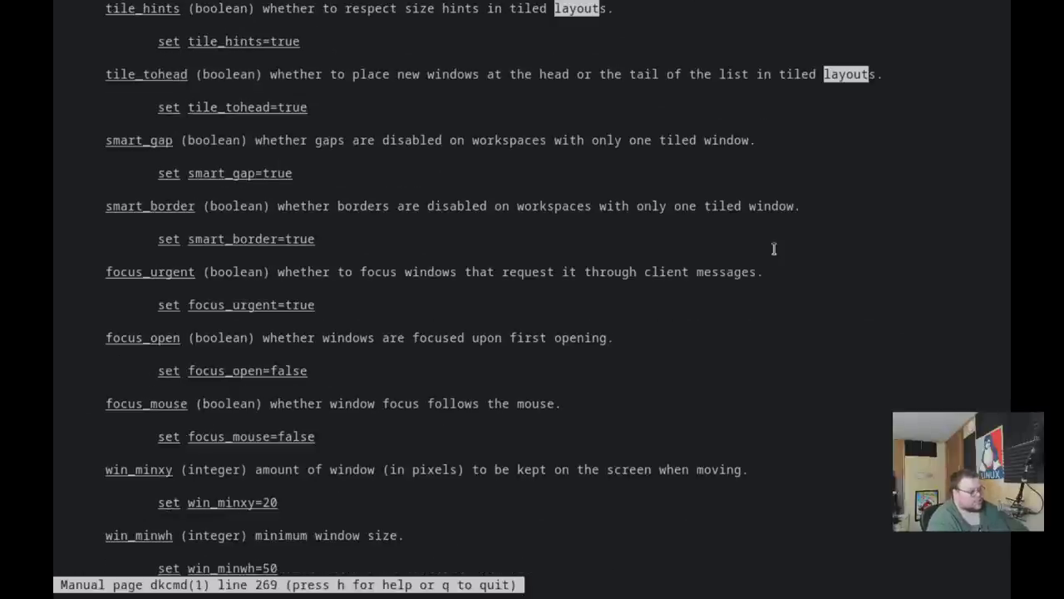
pyautogui.press('n')
pyautogui.press('n')
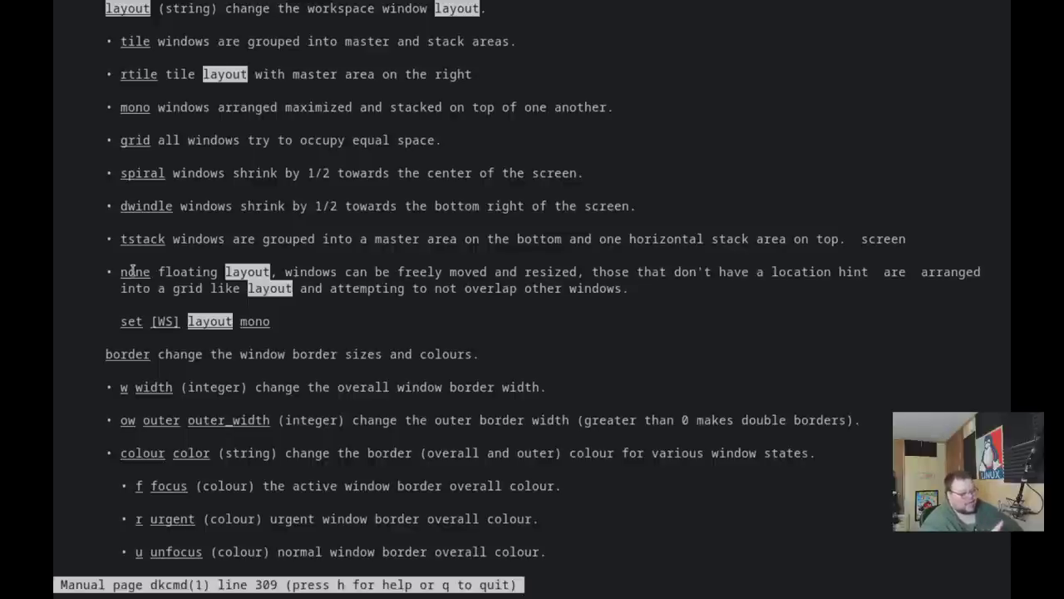
# - Try the default tile layout by opening five terminals beside the manual, and close them again
pyautogui.press('super+Return')
pyautogui.press('super+Return')
pyautogui.press('super+Return')
pyautogui.press('super+Return')
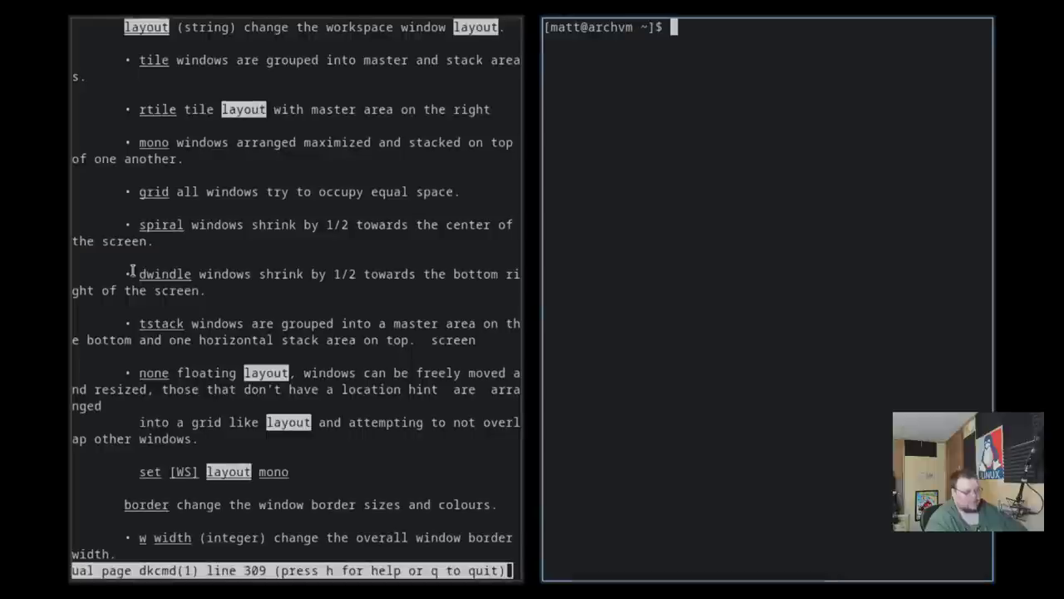
pyautogui.press('super+Return')
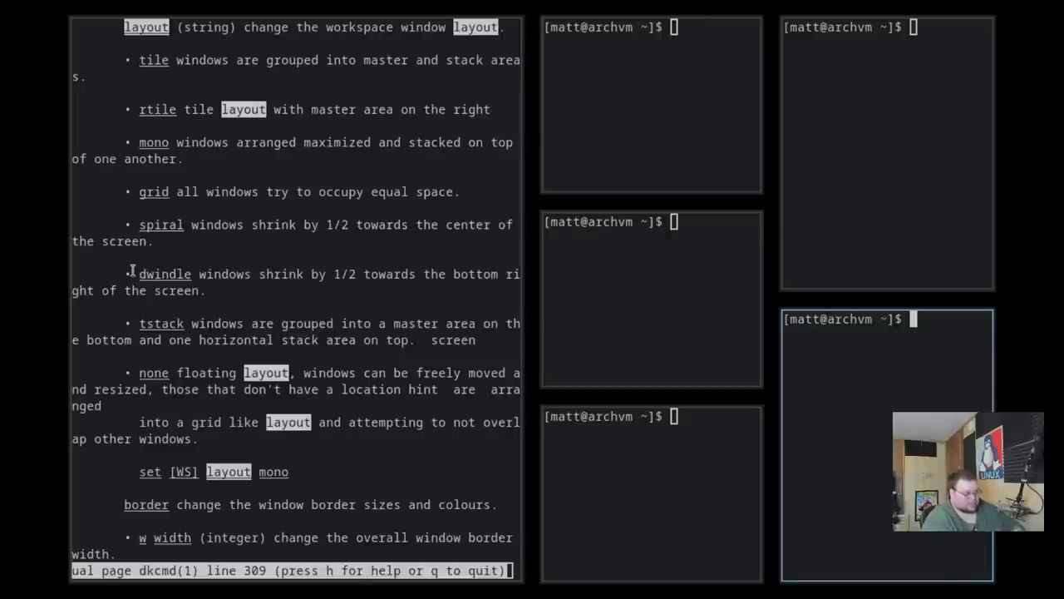
pyautogui.press('super+q')
pyautogui.press('super+q')
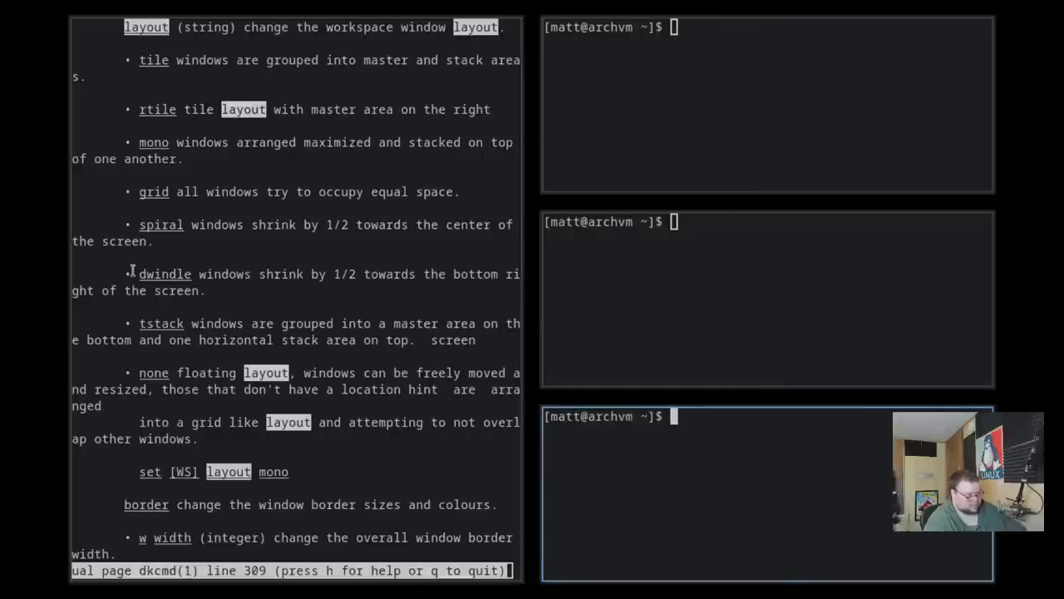
pyautogui.press('super+q')
pyautogui.press('super+q')
pyautogui.press('super+q')
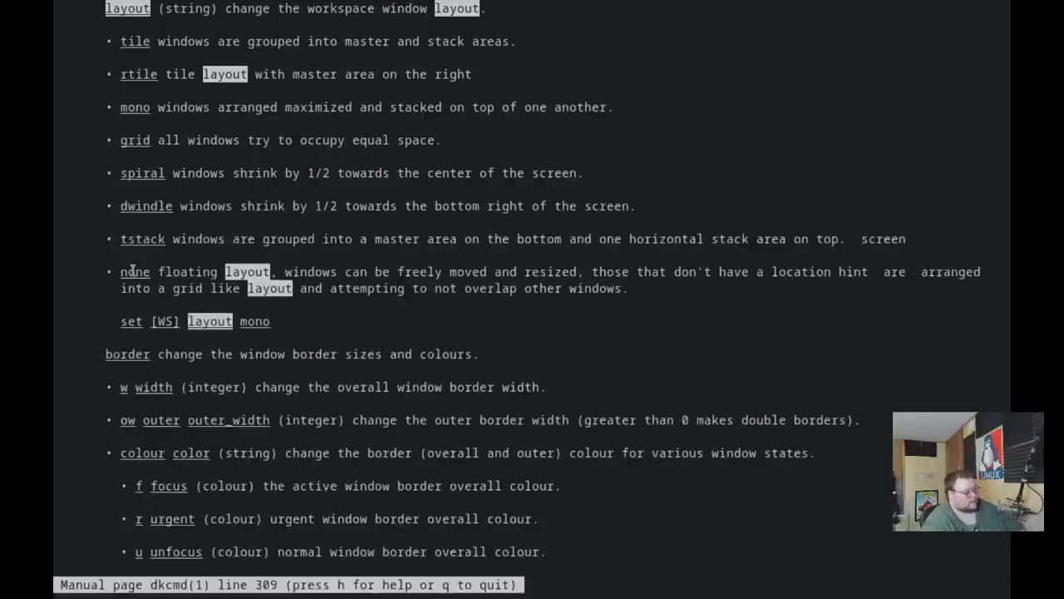
# - In dkrc on workspace 1, set the default workspace layout to rtile and save the file
pyautogui.press('q')
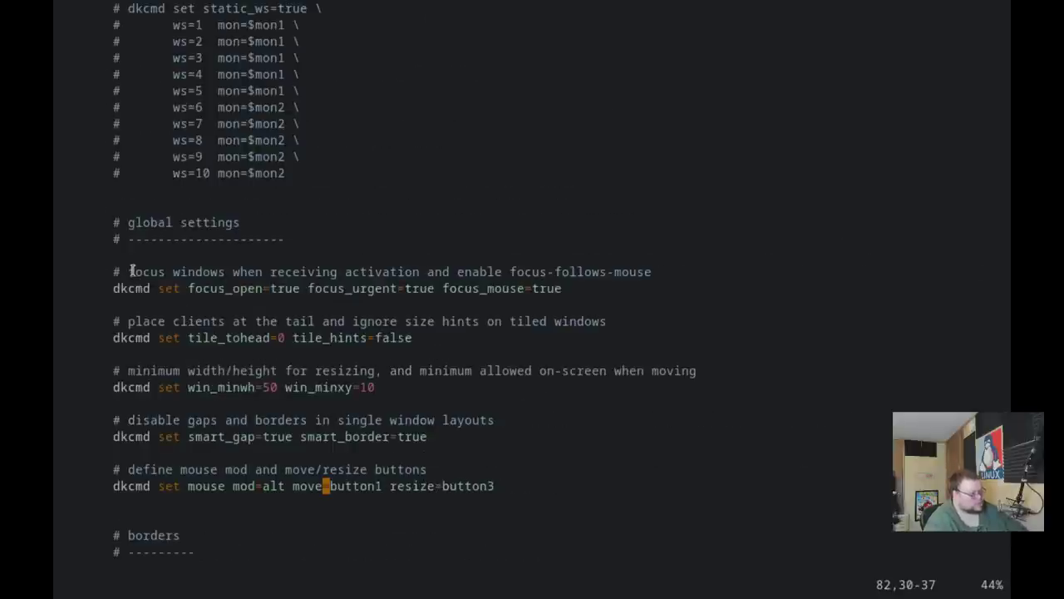
pyautogui.press('k')
pyautogui.press('k')
pyautogui.press('k')
pyautogui.press('k')
pyautogui.press('k')
pyautogui.press('k')
pyautogui.press('k')
pyautogui.press('k')
pyautogui.press('k')
pyautogui.press('k')
pyautogui.press('k')
pyautogui.press('k')
pyautogui.press('k')
pyautogui.press('k')
pyautogui.press('k')
pyautogui.press('k')
pyautogui.press('k')
pyautogui.press('k')
pyautogui.press('k')
pyautogui.press('k')
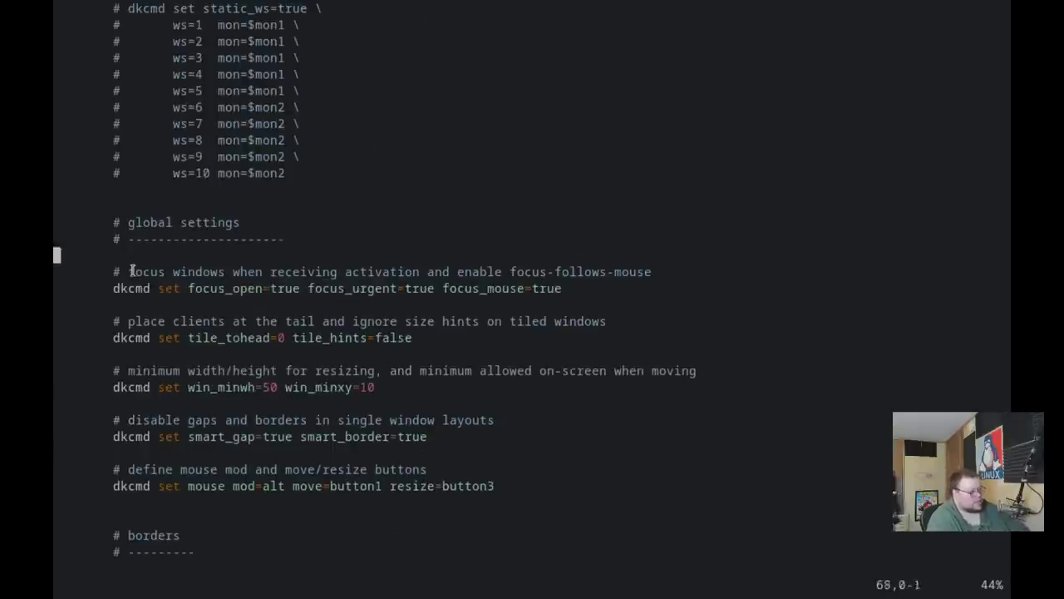
pyautogui.press('k')
pyautogui.press('k')
pyautogui.press('k')
pyautogui.press('k')
pyautogui.press('k')
pyautogui.press('k')
pyautogui.press('k')
pyautogui.press('k')
pyautogui.press('k')
pyautogui.press('k')
pyautogui.press('k')
pyautogui.press('k')
pyautogui.press('k')
pyautogui.press('k')
pyautogui.press('k')
pyautogui.press('k')
pyautogui.press('k')
pyautogui.press('k')
pyautogui.press('k')
pyautogui.press('k')
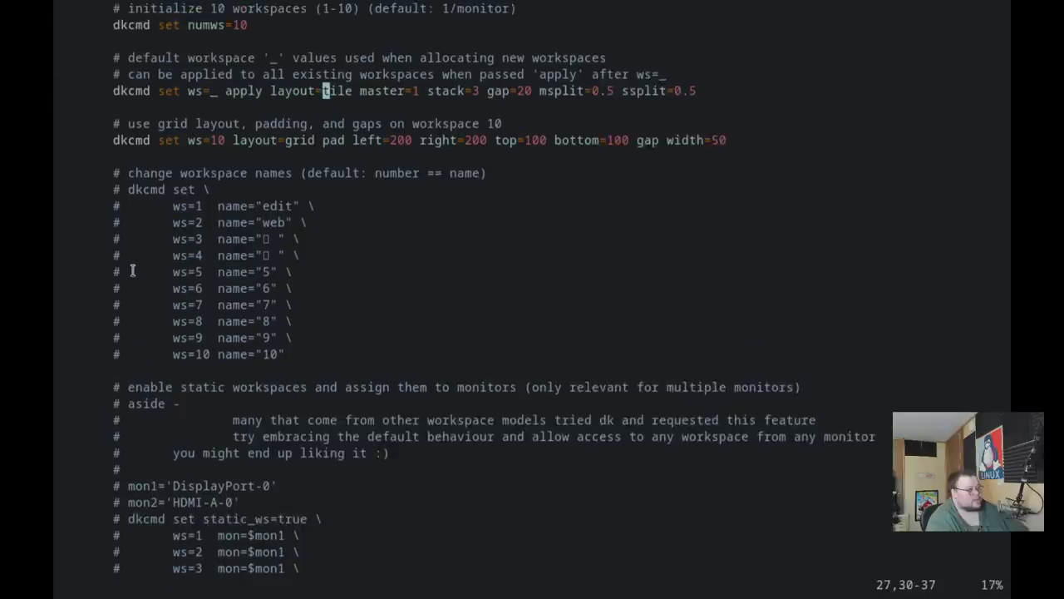
pyautogui.write('cwre')
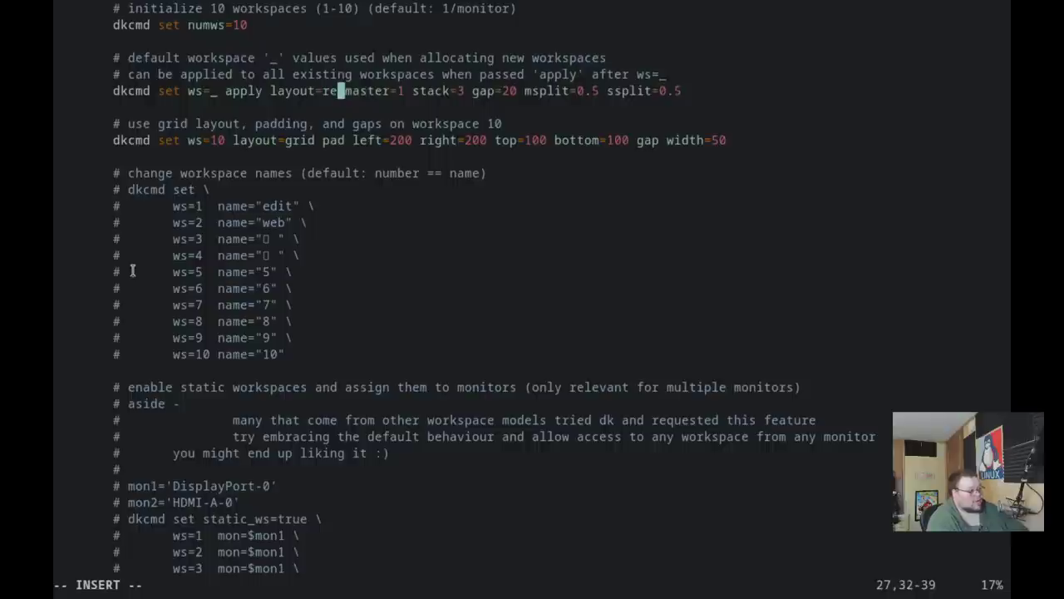
pyautogui.press('BackSpace')
pyautogui.write('tile')
pyautogui.press('Escape')
pyautogui.write(':w')
pyautogui.press('Return')
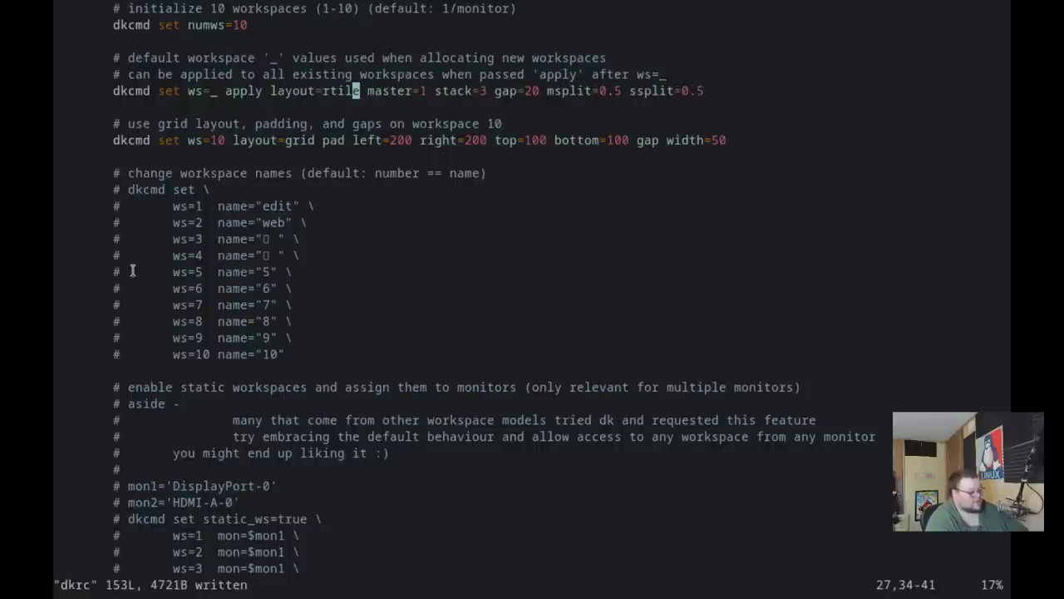
# - Try the rtile layout by opening six terminals beside dkrc, and close them again
pyautogui.press('j')
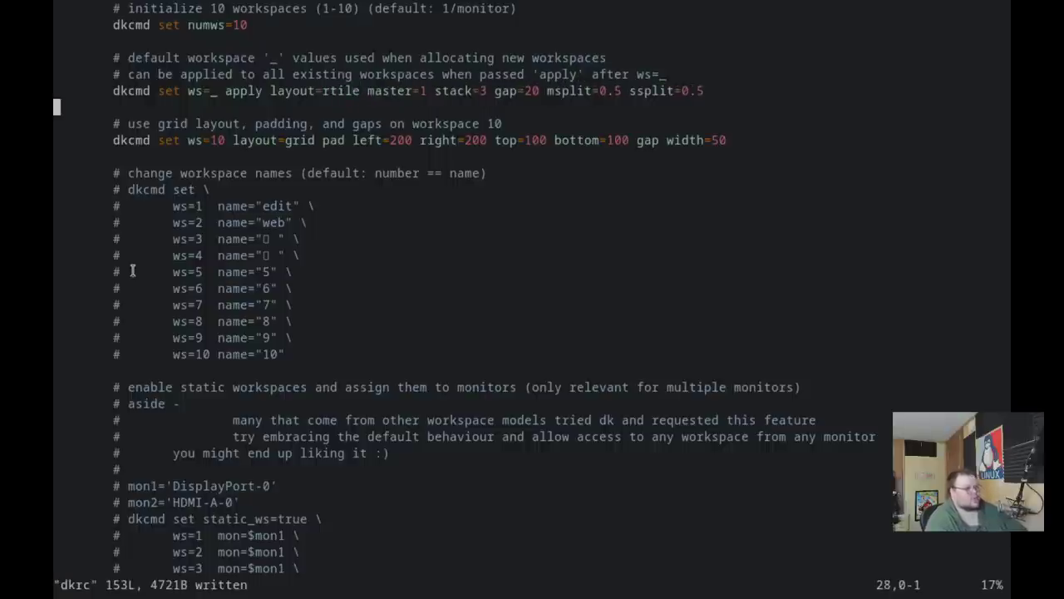
pyautogui.press('j')
pyautogui.press('super+Return')
pyautogui.press('super+Return')
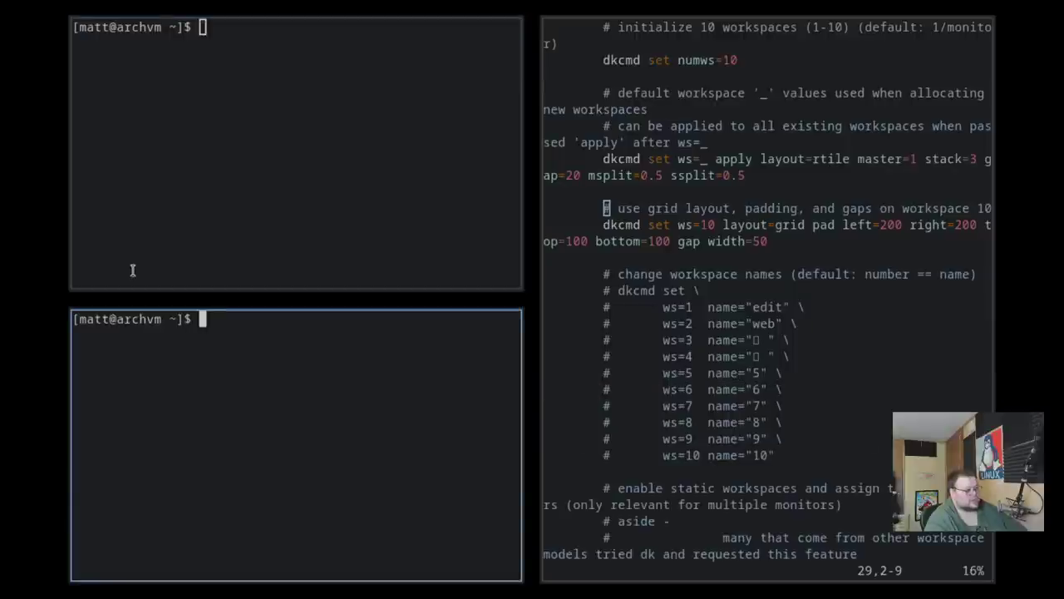
pyautogui.press('super+Return')
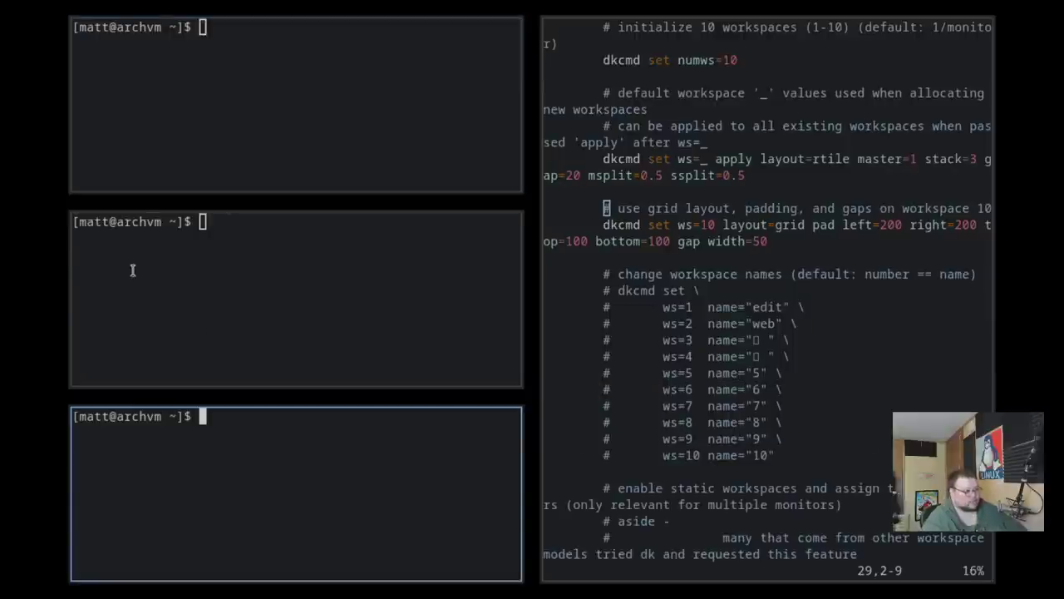
pyautogui.press('super+Return')
pyautogui.press('super+Return')
pyautogui.press('super+Return')
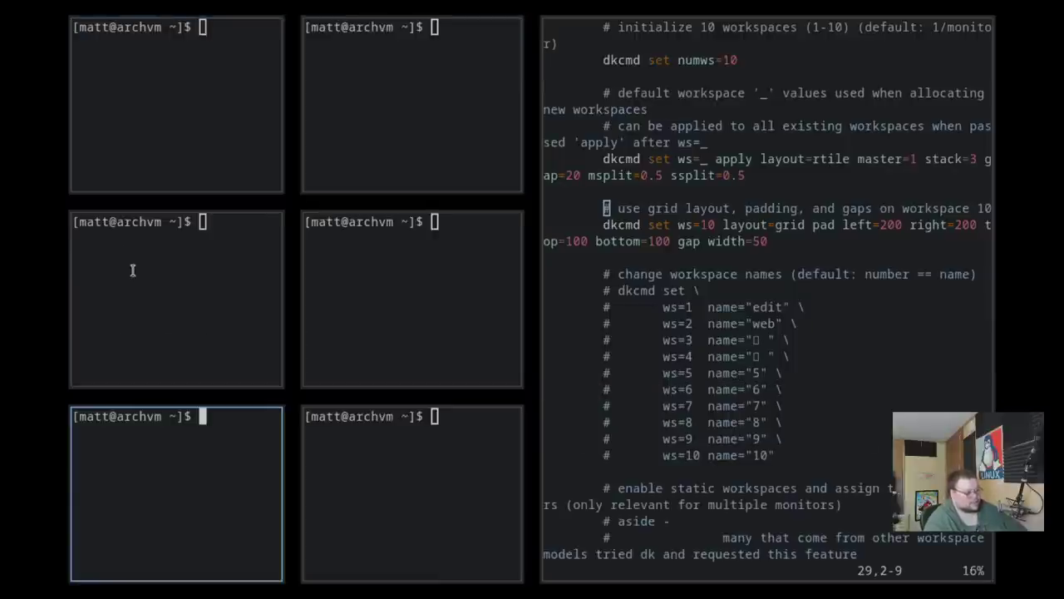
pyautogui.press('super+q')
pyautogui.press('super+q')
pyautogui.press('super+q')
pyautogui.press('super+q')
pyautogui.press('super+q')
pyautogui.press('super+q')
# - Check the layout names in the dkcmd manual on workspace 2 again and return to dkrc on workspace 1
pyautogui.press('K')
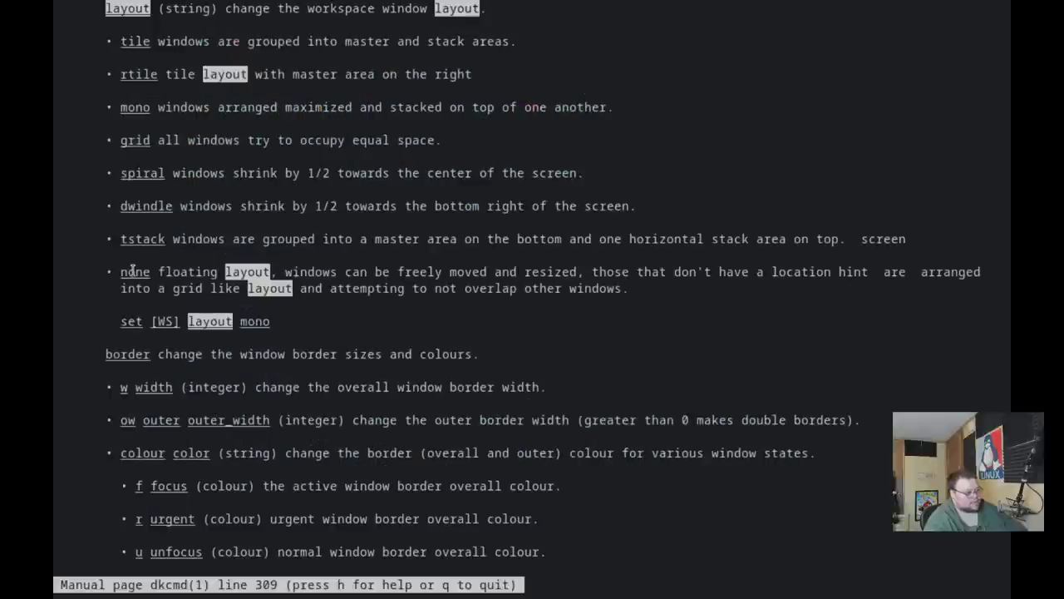
pyautogui.press('q')
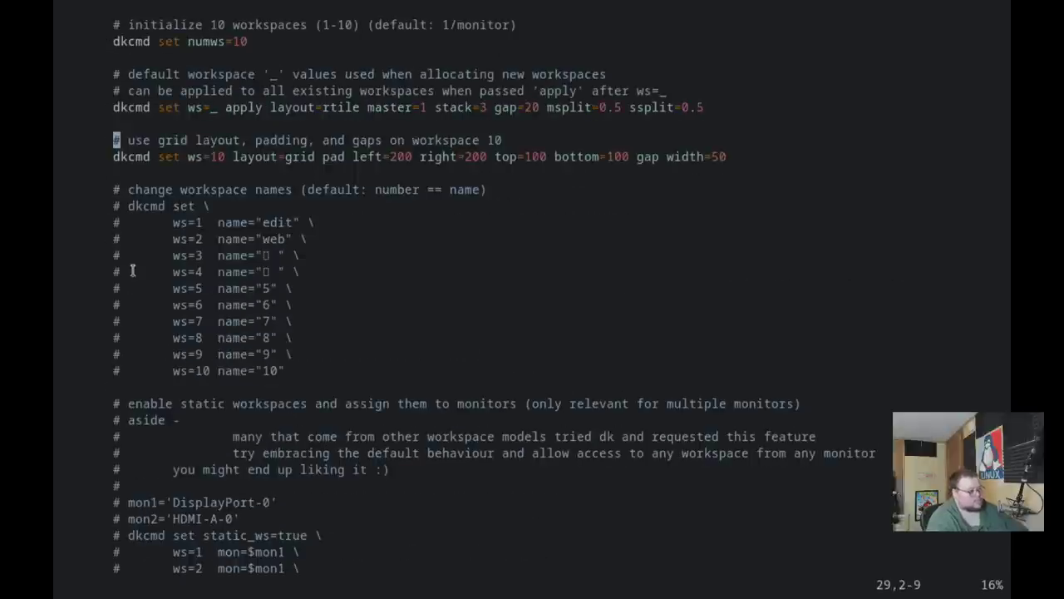
# - In dkrc, set the default workspace layout to mono and save the file
pyautogui.press('l')
pyautogui.press('l')
pyautogui.press('l')
pyautogui.press('l')
pyautogui.press('l')
pyautogui.press('l')
pyautogui.press('l')
pyautogui.press('l')
pyautogui.press('l')
pyautogui.press('l')
pyautogui.press('l')
pyautogui.press('l')
pyautogui.press('l')
pyautogui.press('l')
pyautogui.press('l')
pyautogui.press('l')
pyautogui.press('l')
pyautogui.press('l')
pyautogui.press('l')
pyautogui.press('l')
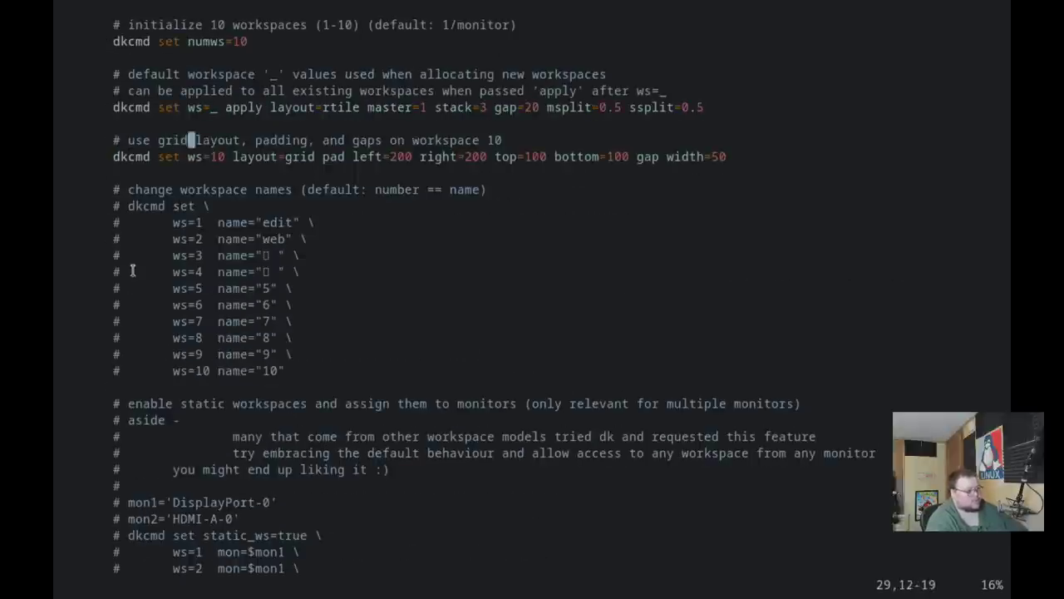
pyautogui.press('k')
pyautogui.press('k')
pyautogui.press('l')
pyautogui.press('l')
pyautogui.press('w')
pyautogui.press('w')
pyautogui.write('cw')
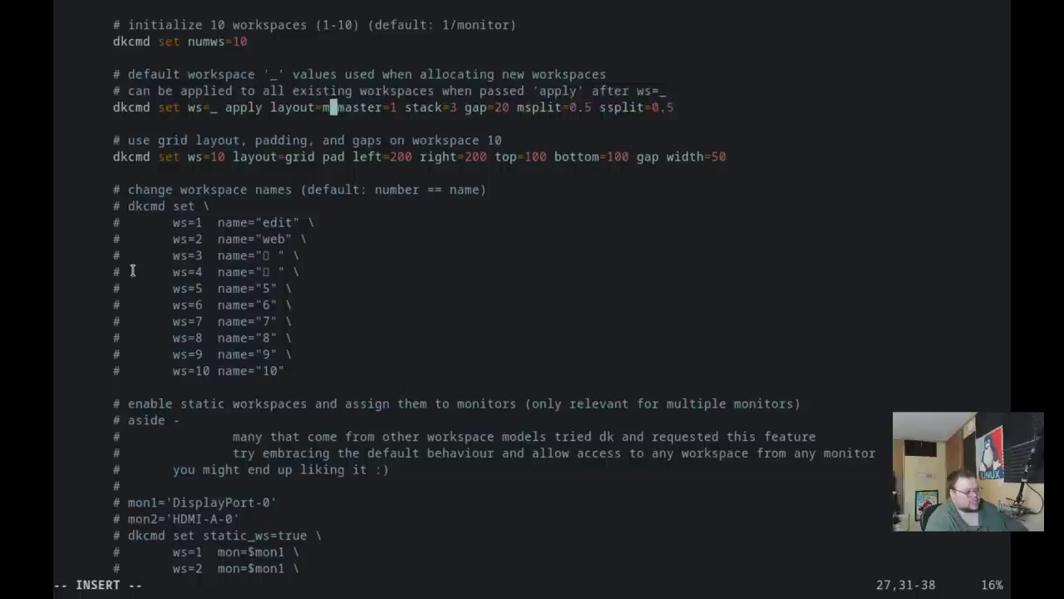
pyautogui.write('mono')
pyautogui.press('Escape')
pyautogui.write(':w')
pyautogui.press('Return')
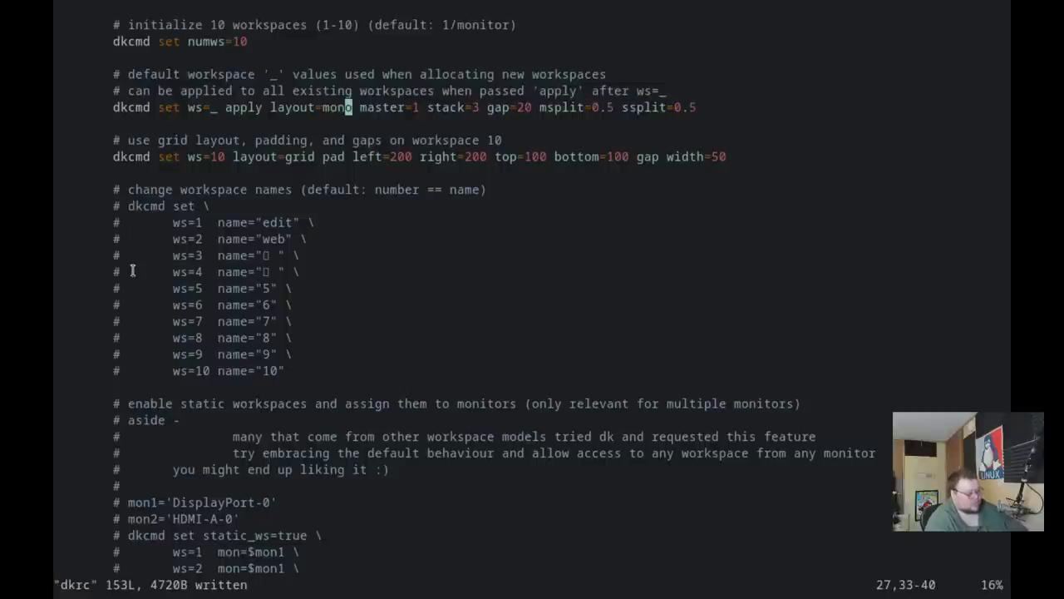
pyautogui.write(':q')
pyautogui.press('Return')
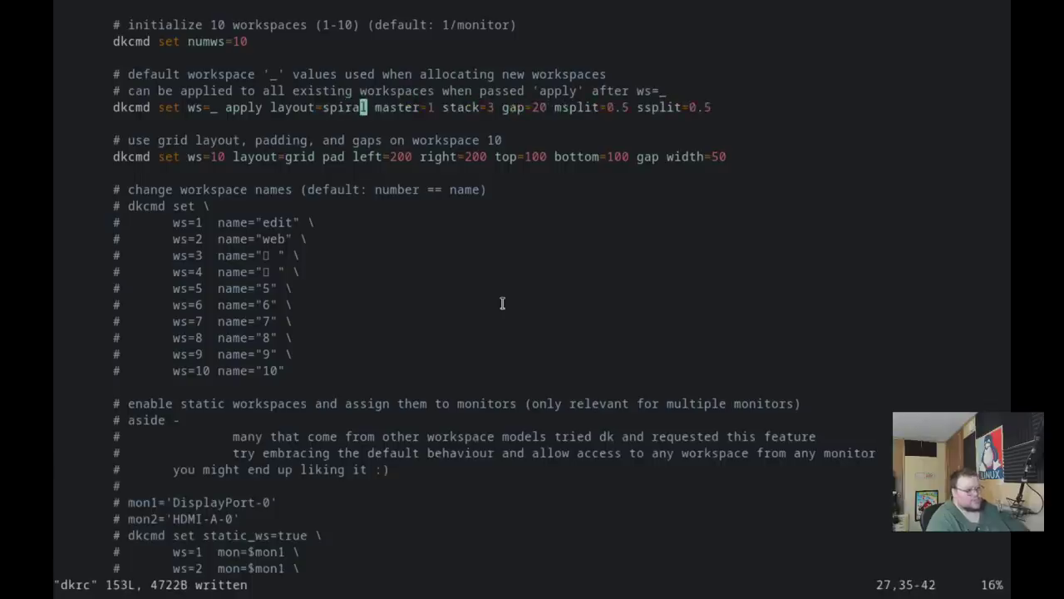
# - Try the spiral layout by opening six terminals beside dkrc, and close them again
pyautogui.press('super+Return')
pyautogui.press('super+Return')
pyautogui.press('super+Return')
pyautogui.press('super+Return')
pyautogui.press('super+Return')
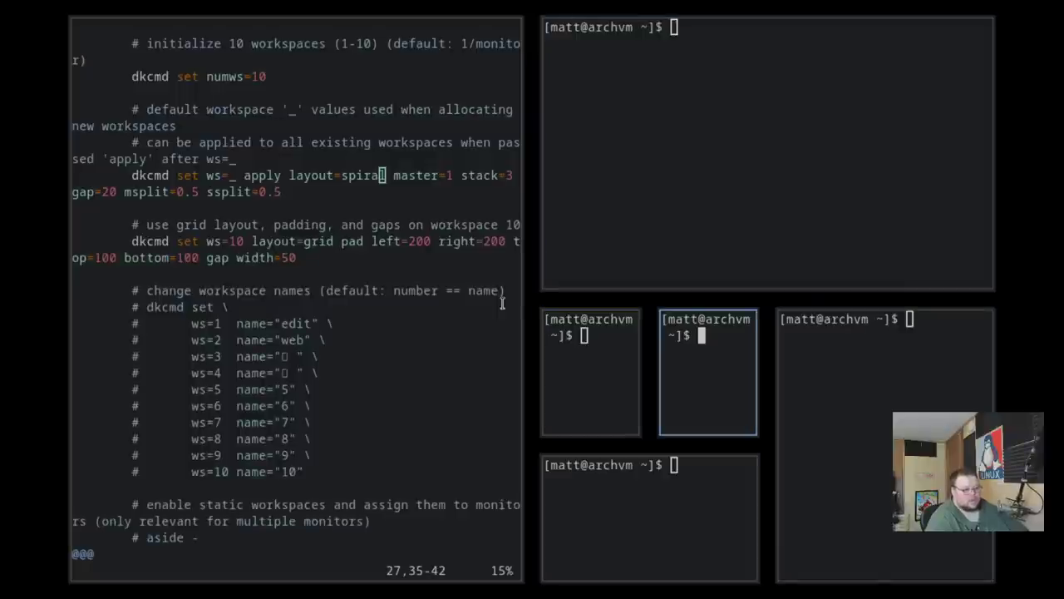
pyautogui.press('super+Return')
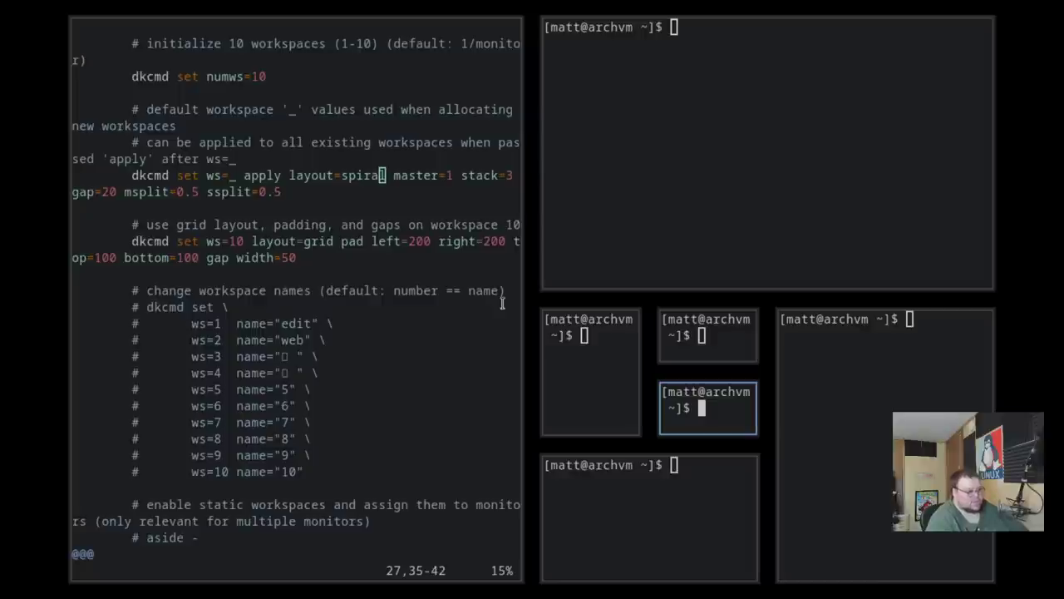
pyautogui.press('super+q')
pyautogui.press('super+q')
pyautogui.press('super+q')
pyautogui.press('super+q')
pyautogui.press('super+q')
pyautogui.press('super+q')
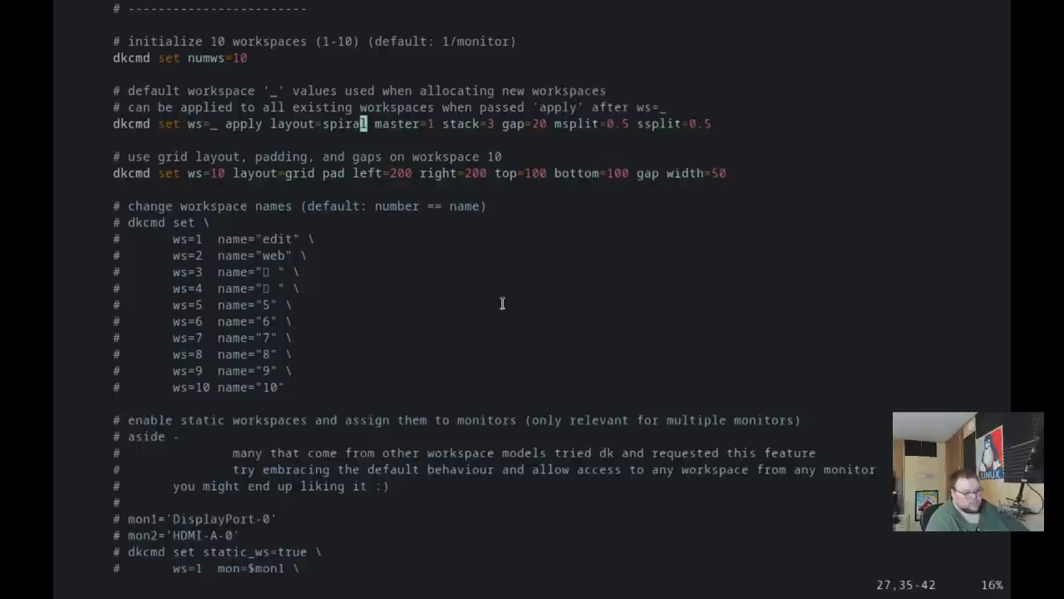
# - Set the default workspace layout in dkrc to dwindle and save the file
pyautogui.press('h')
pyautogui.press('h')
pyautogui.press('h')
pyautogui.press('h')
pyautogui.press('h')
pyautogui.write('caw')
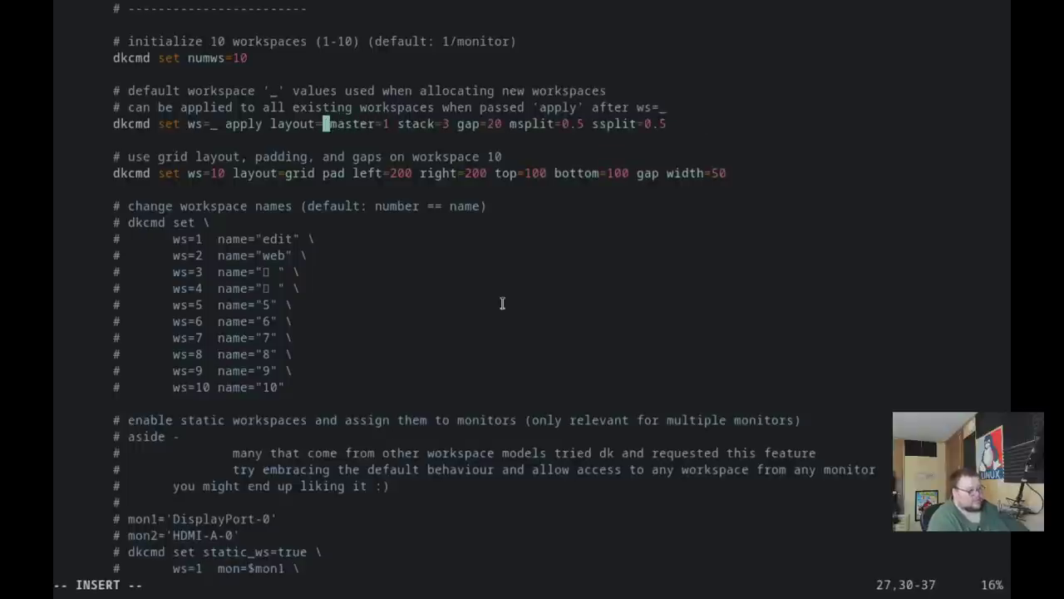
pyautogui.write('dwi')
pyautogui.press('BackSpace')
pyautogui.write('indle')
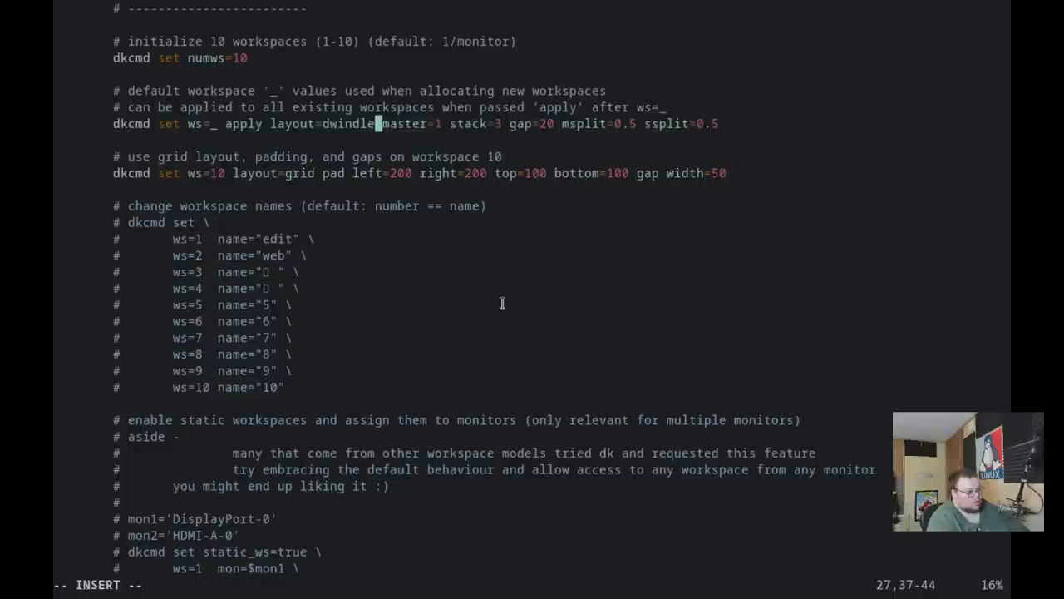
pyautogui.press('Escape')
pyautogui.write(':w')
pyautogui.press('Return')
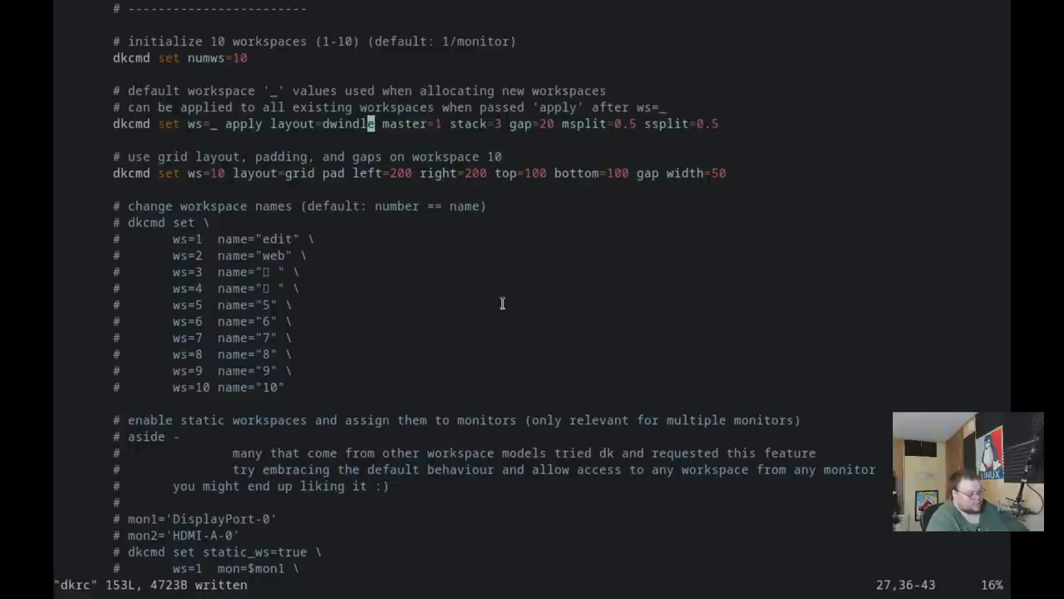
# - Try the dwindle layout by opening five tiled terminals and one floating terminal beside dkrc, and close them again
pyautogui.press('super+Return')
pyautogui.press('super+Return')
pyautogui.press('super+Return')
pyautogui.press('super+Return')
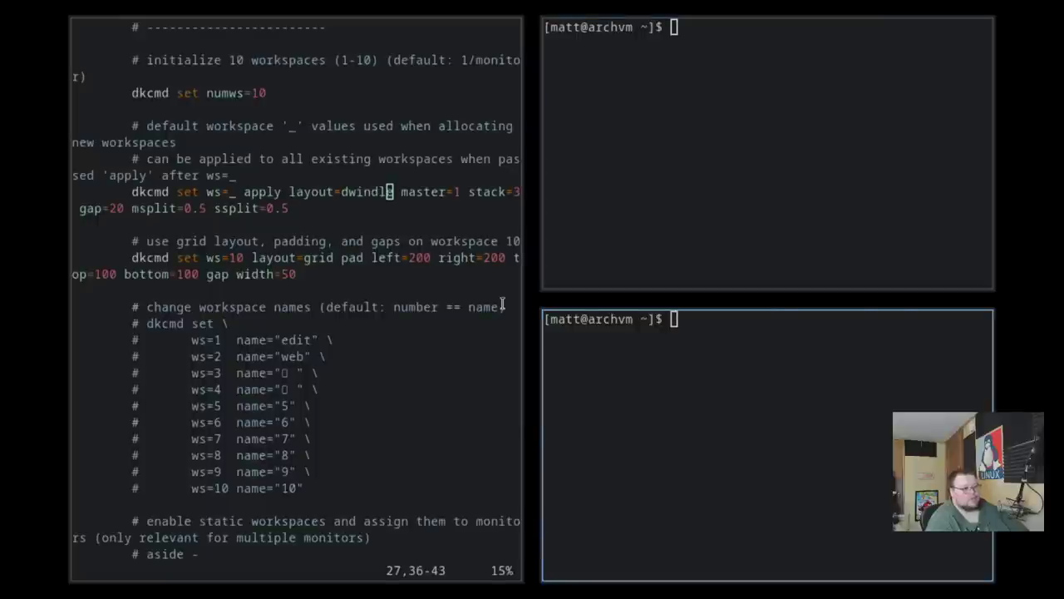
pyautogui.press('super+shift+Return')
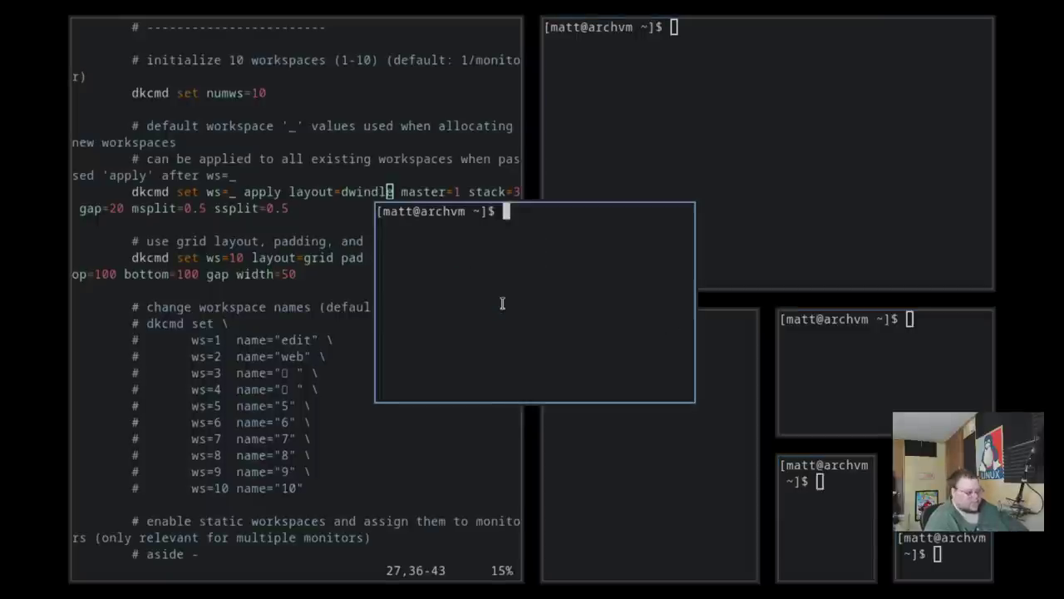
pyautogui.moveTo(498, 304); pyautogui.dragTo(594, 263)
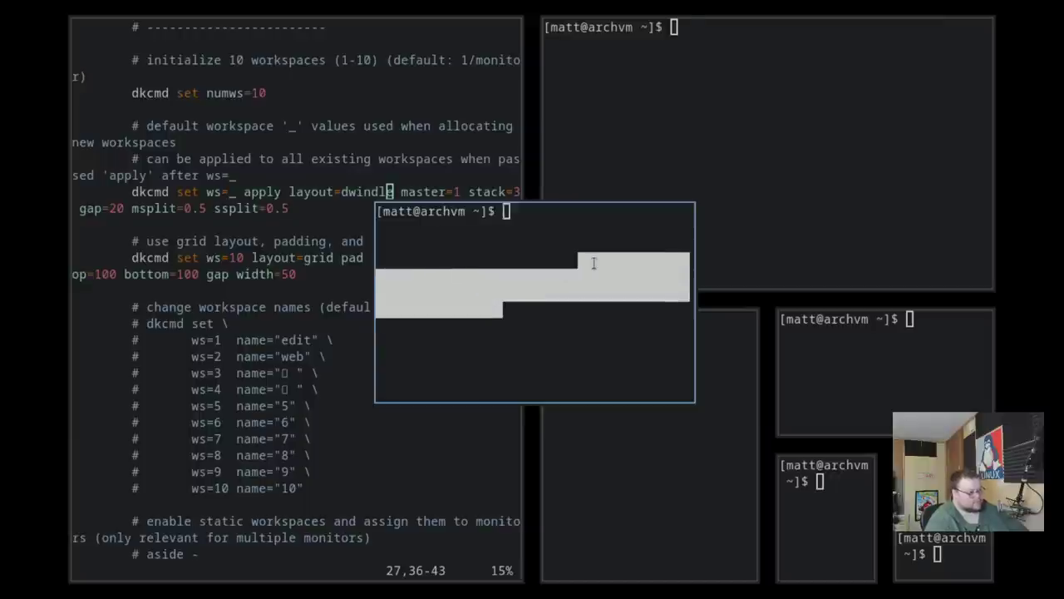
pyautogui.press('super+q')
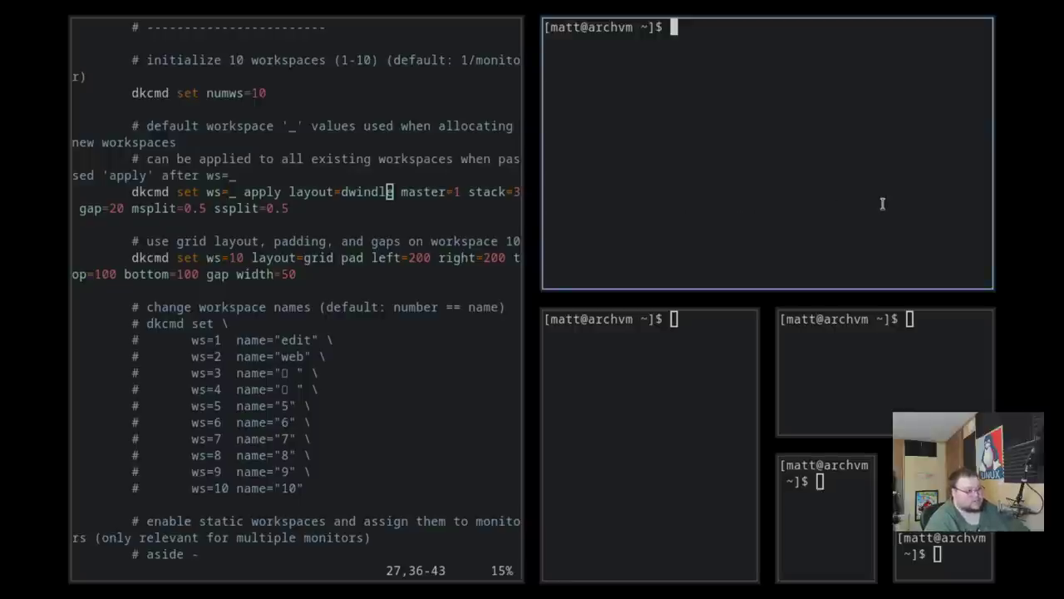
pyautogui.press('super+j')
pyautogui.press('super+j')
pyautogui.press('super+m')
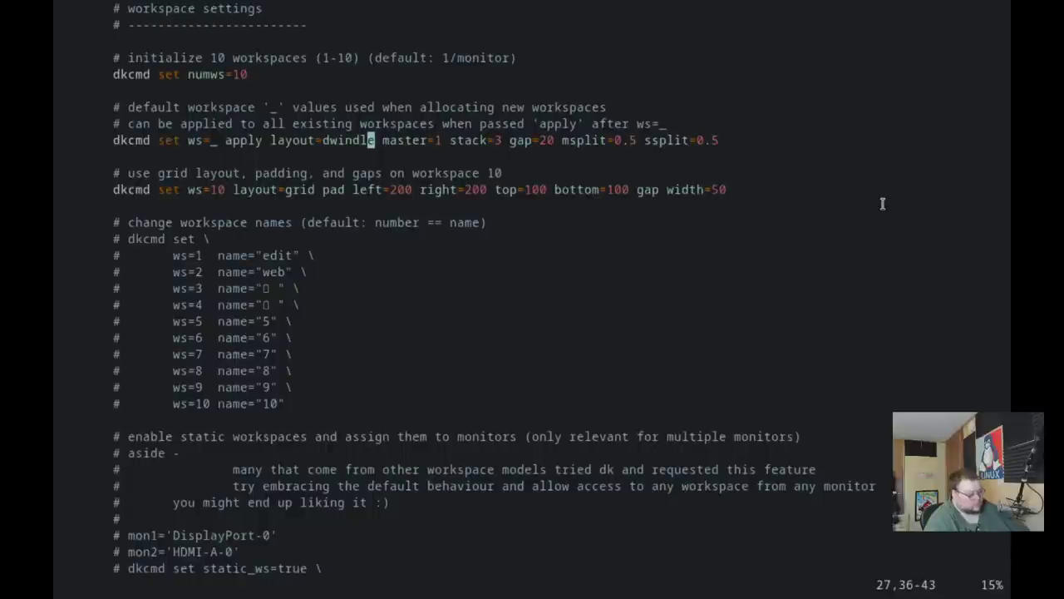
# - Check the layout names in the dkcmd manual, set the default workspace layout in dkrc to tstack and save the file
pyautogui.press('K')
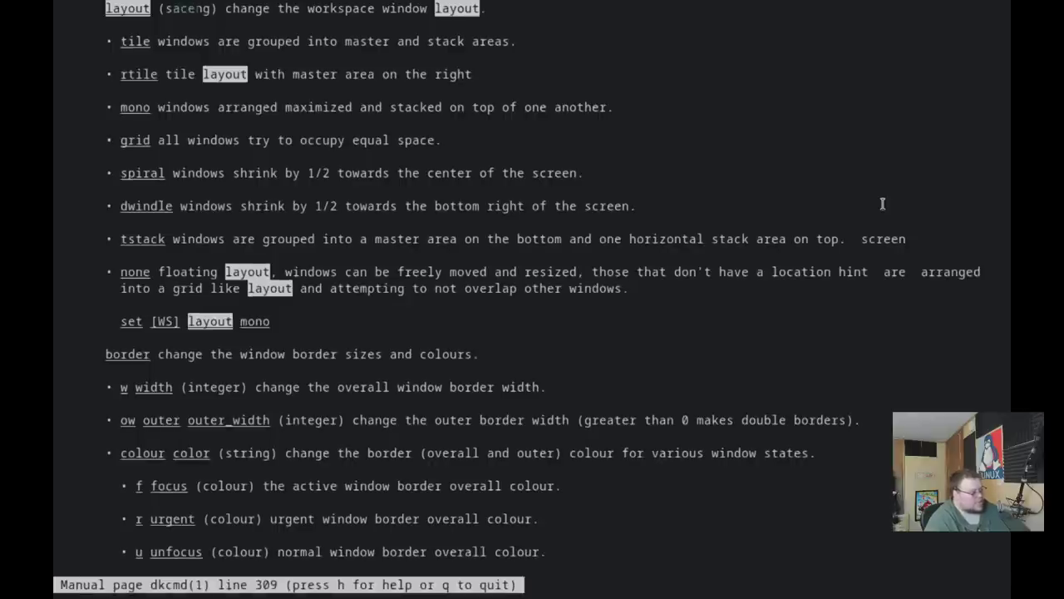
pyautogui.press('q')
pyautogui.press('h')
pyautogui.press('h')
pyautogui.press('h')
pyautogui.press('h')
pyautogui.press('h')
pyautogui.press('h')
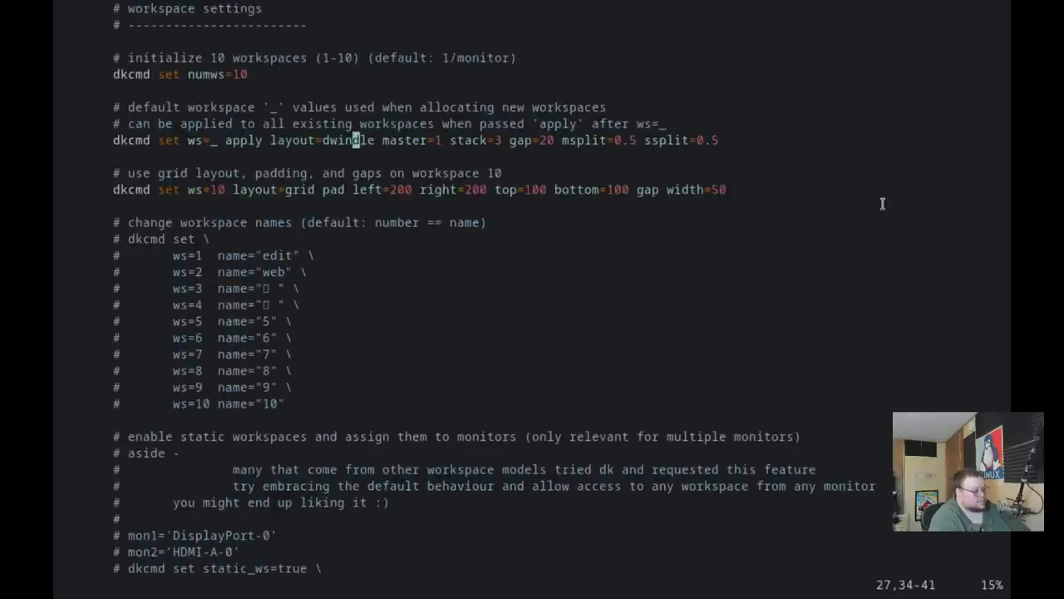
pyautogui.press('c')
pyautogui.press('i')
pyautogui.press('w')
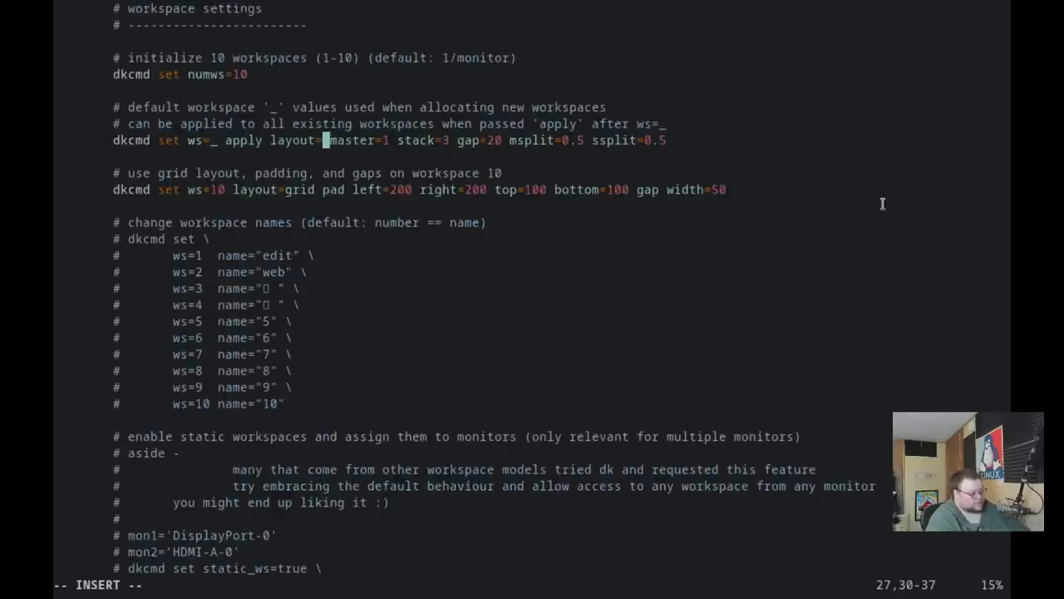
pyautogui.write('tstack')
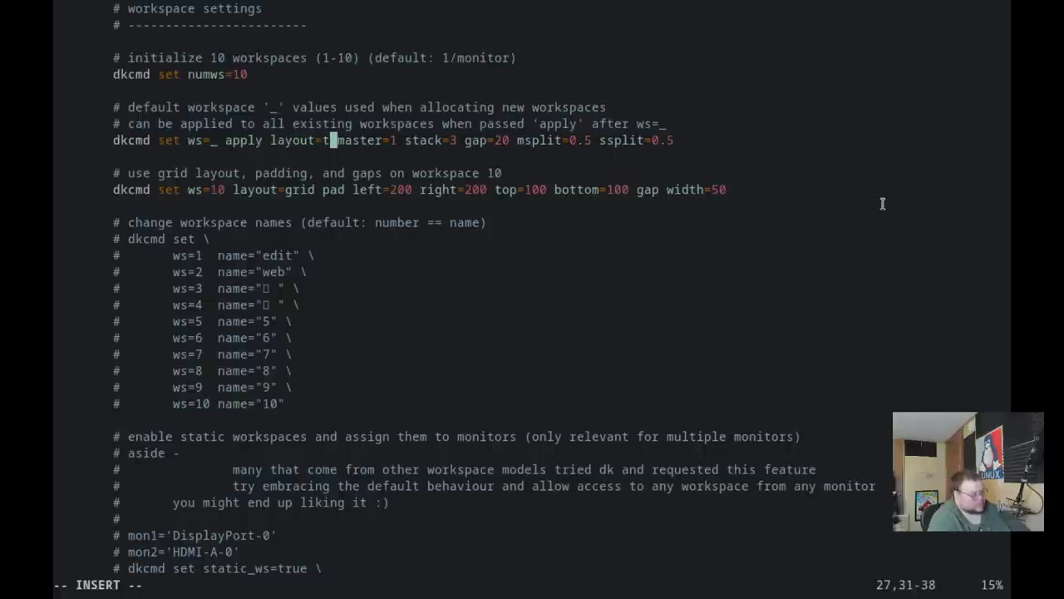
pyautogui.press('Escape')
pyautogui.write(':w')
pyautogui.press('Return')
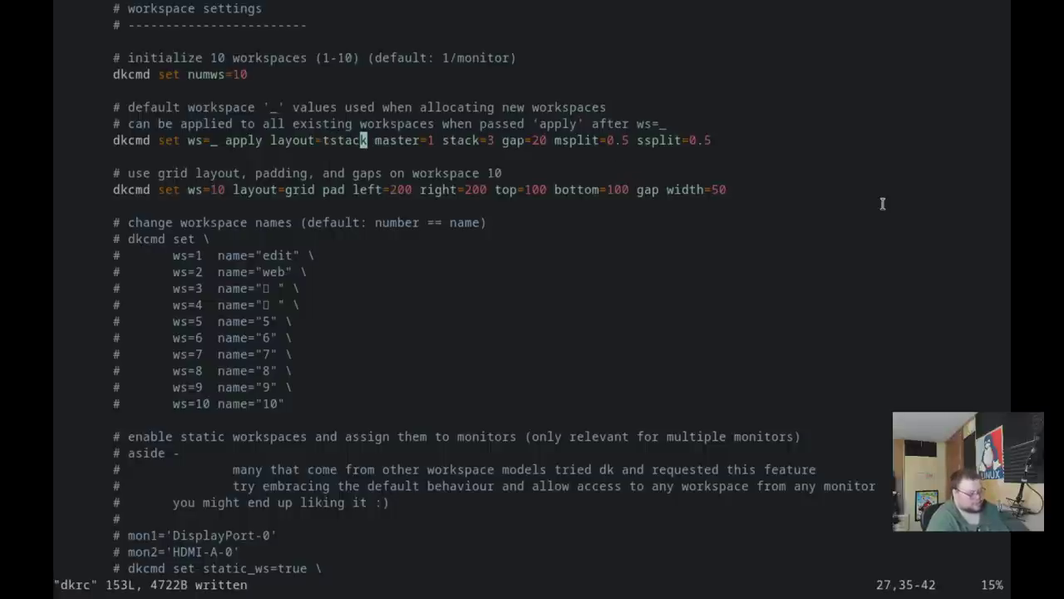
# - Try the tstack layout by opening nine terminals above dkrc, and close them again
pyautogui.press('super+Return')
pyautogui.press('super+Return')
pyautogui.press('super+Return')
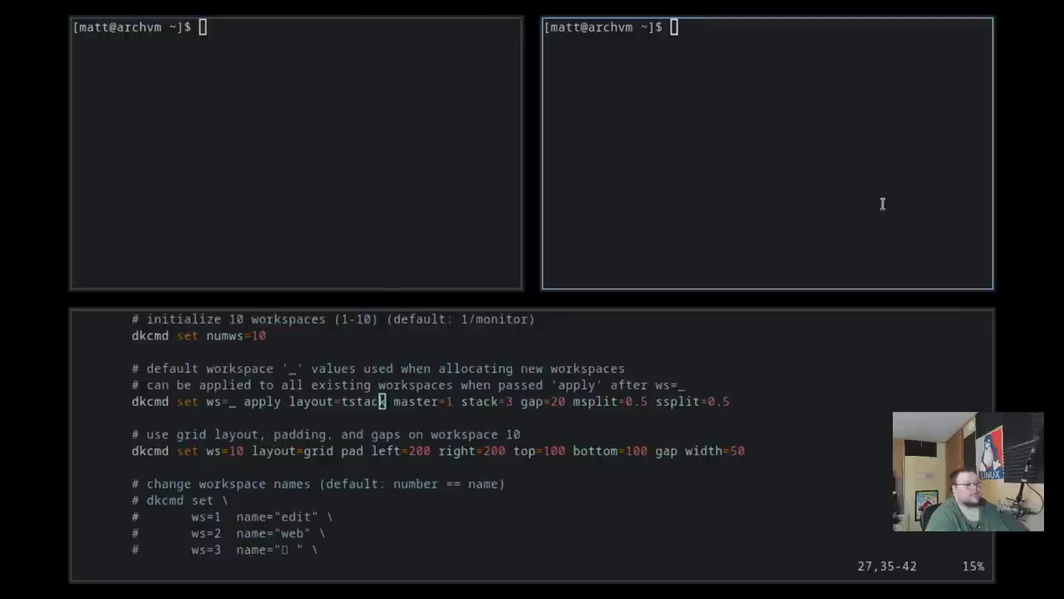
pyautogui.press('super+Return')
pyautogui.press('super+Return')
pyautogui.press('super+Return')
pyautogui.press('super+Return')
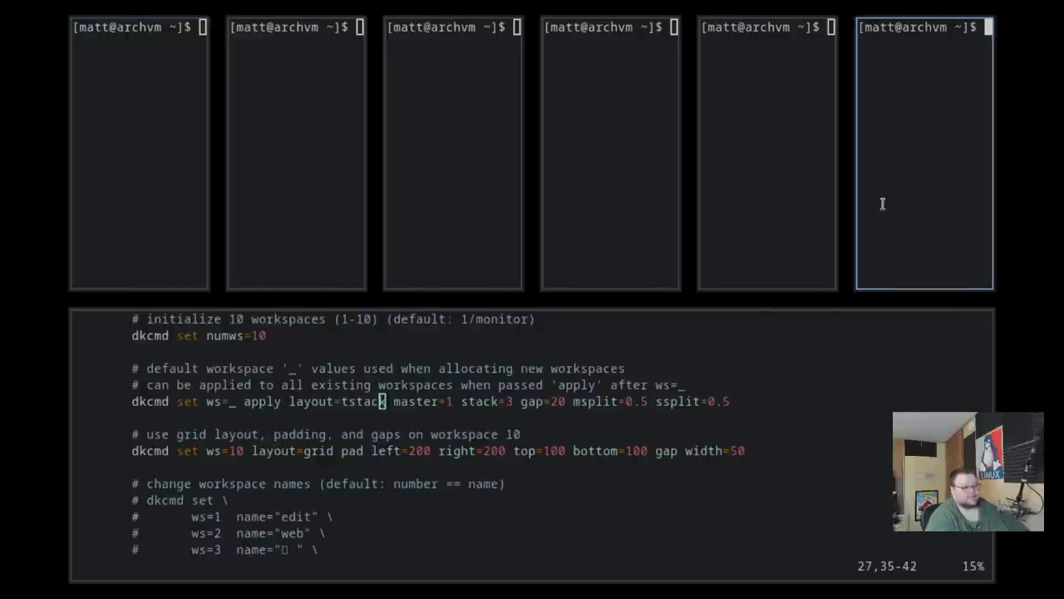
pyautogui.press('super+Return')
pyautogui.press('super+Return')
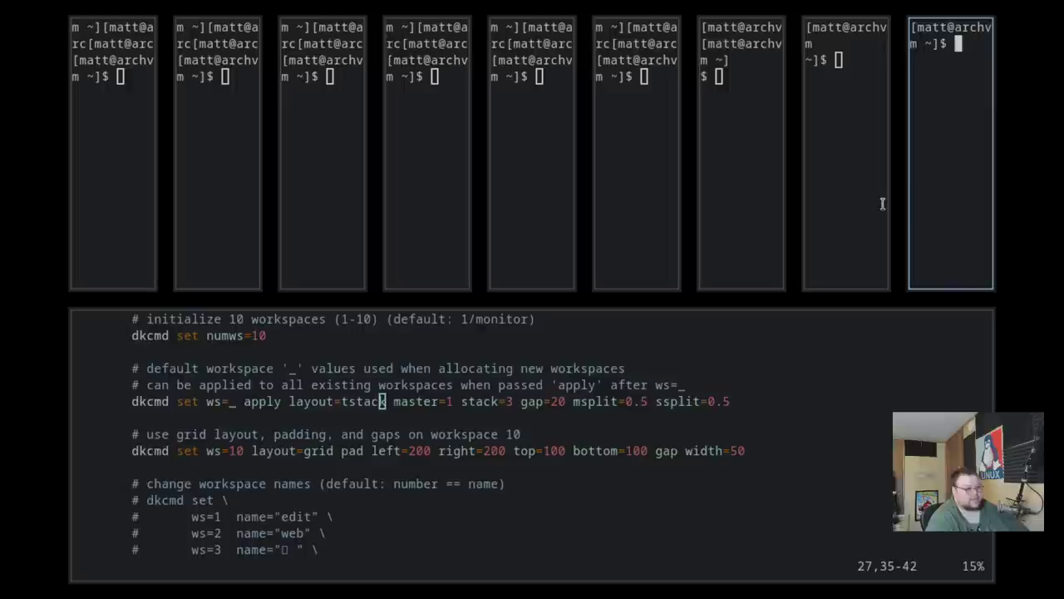
pyautogui.press('super+q')
pyautogui.press('super+q')
pyautogui.press('super+q')
pyautogui.press('super+q')
pyautogui.press('super+q')
pyautogui.press('super+q')
pyautogui.press('super+q')
pyautogui.press('super+q')
pyautogui.press('super+q')
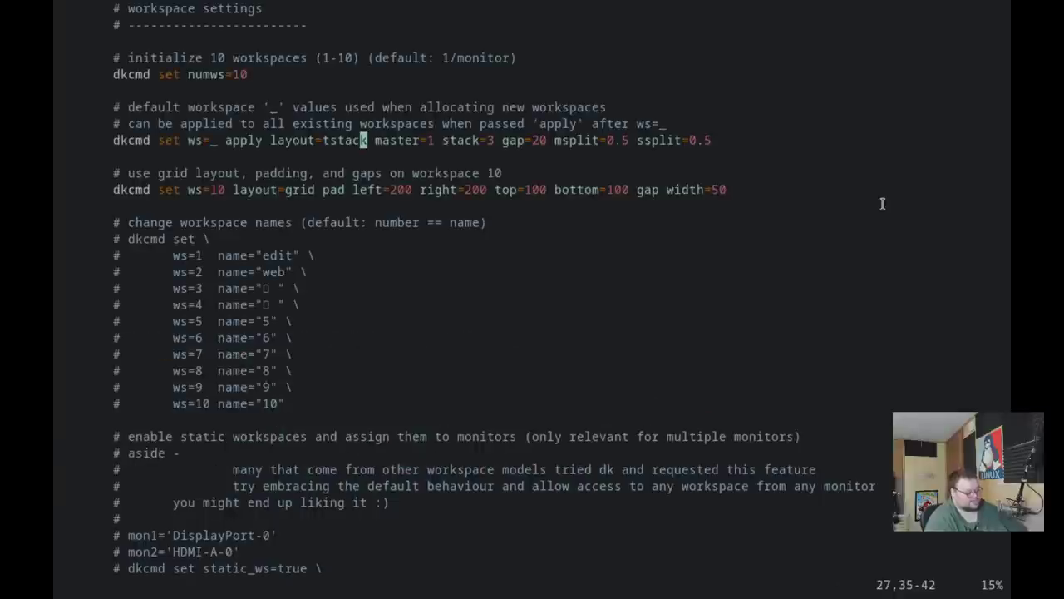
# - Review the borders section of dkrc and briefly open a terminal to examine the split window borders
pyautogui.hotkey('ctrl', 'o')
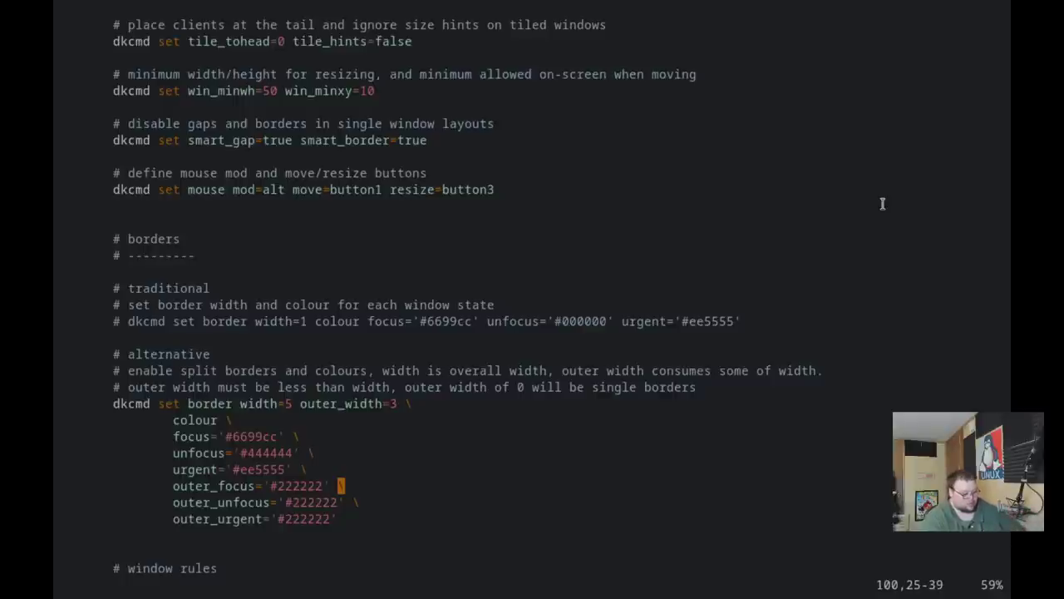
pyautogui.press('super+Return')
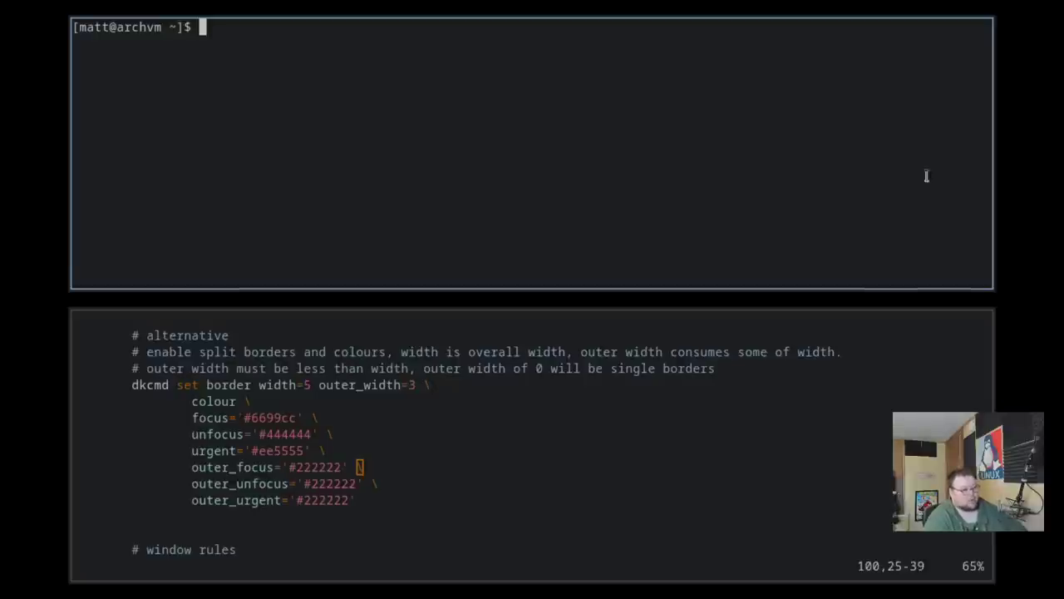
pyautogui.press('super+q')
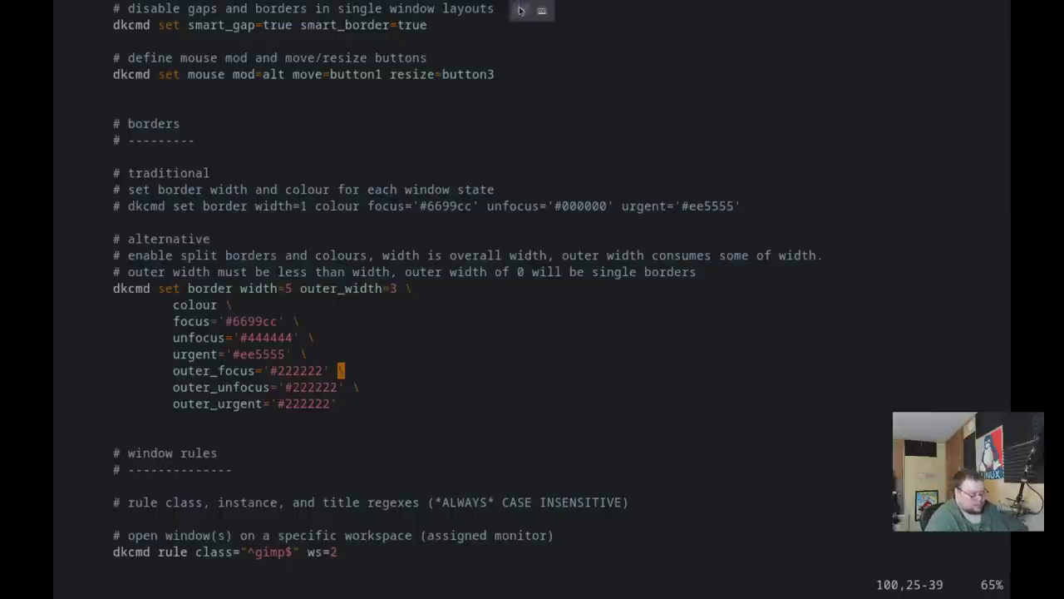
# - Switch to the other virtual machine with polybar in full screen and read its dkrc down to the borders section
pyautogui.click(521, 10)
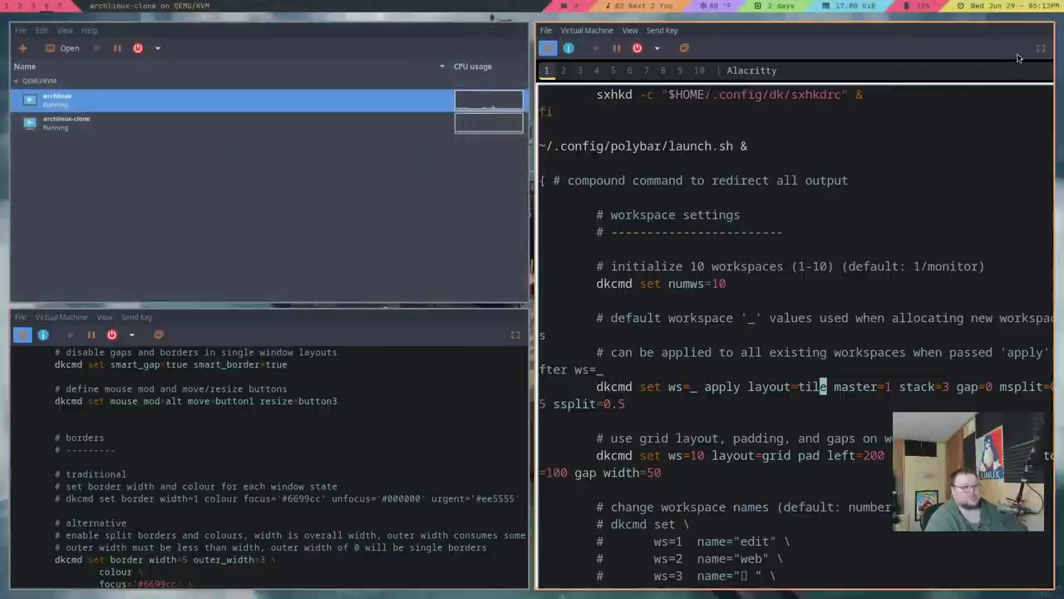
pyautogui.click(1042, 47)
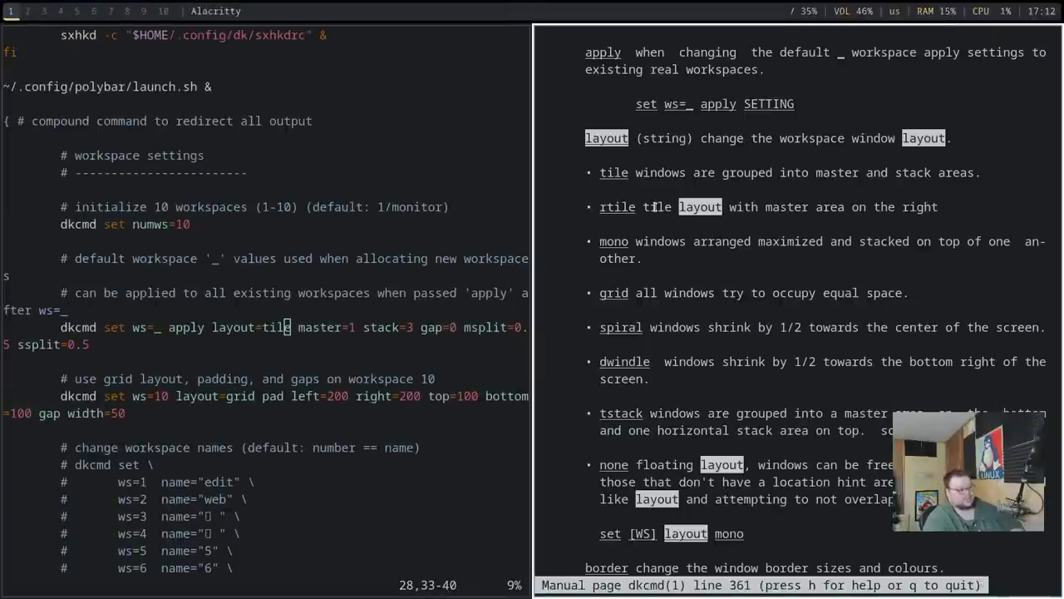
pyautogui.scroll(-20, 360, 360)
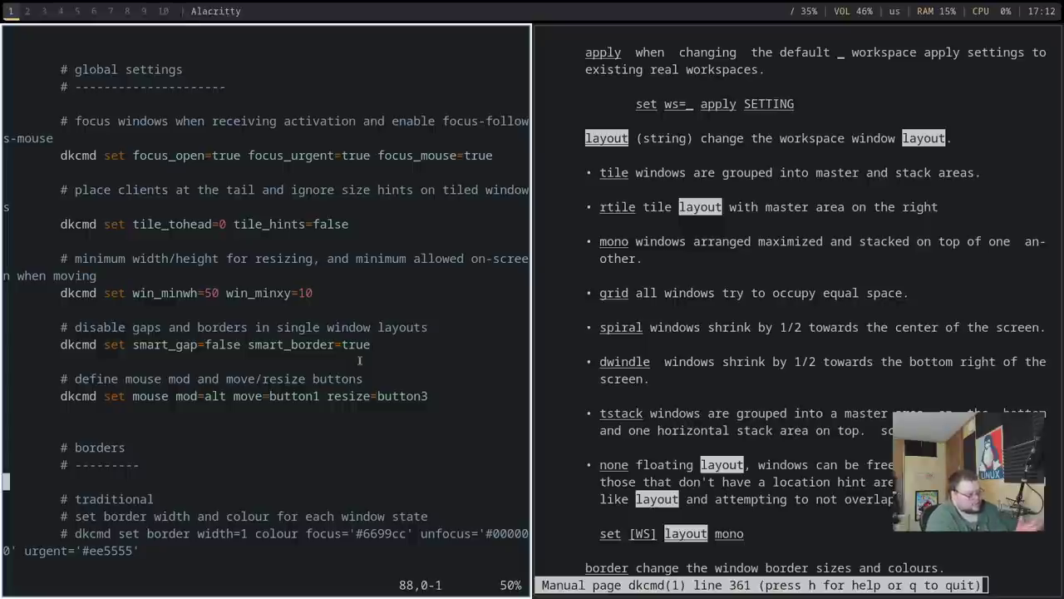
pyautogui.press('j')
pyautogui.press('j')
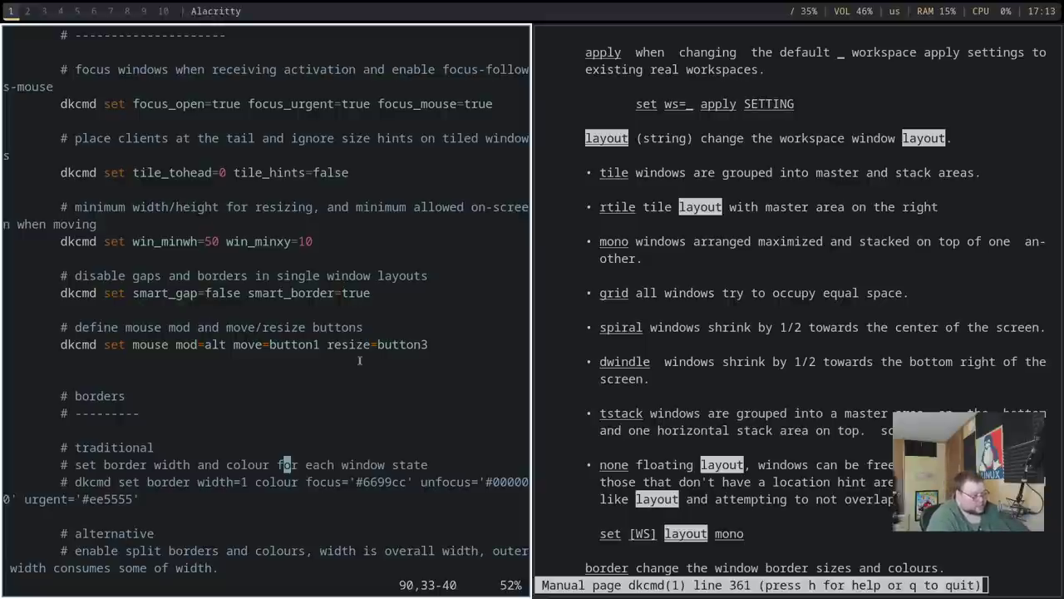
# - Search this dkrc for "scratch" to locate the scratchpad window rule
pyautogui.write('/s')
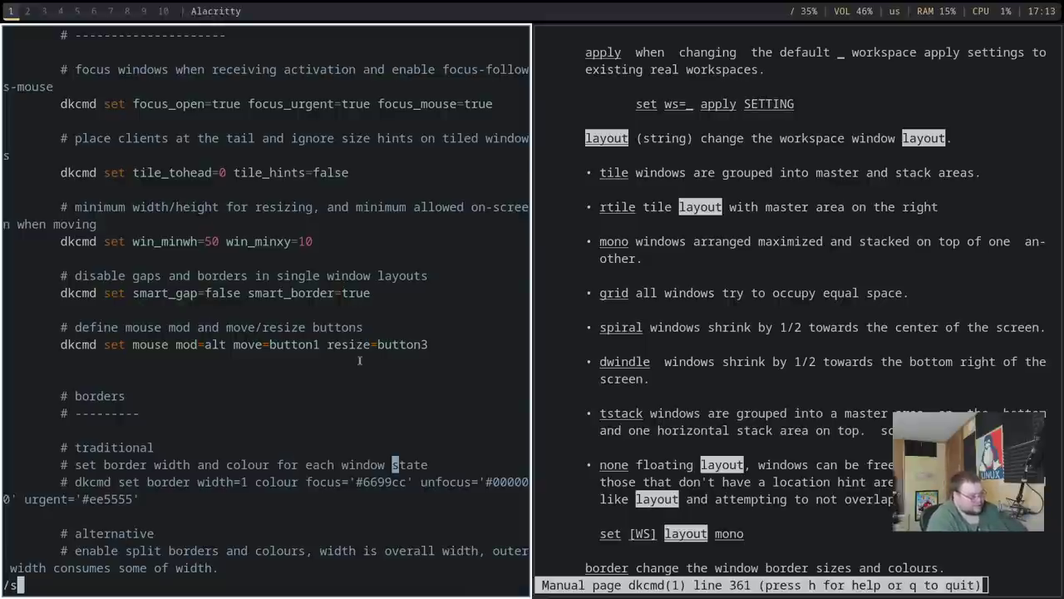
pyautogui.write('caratch')
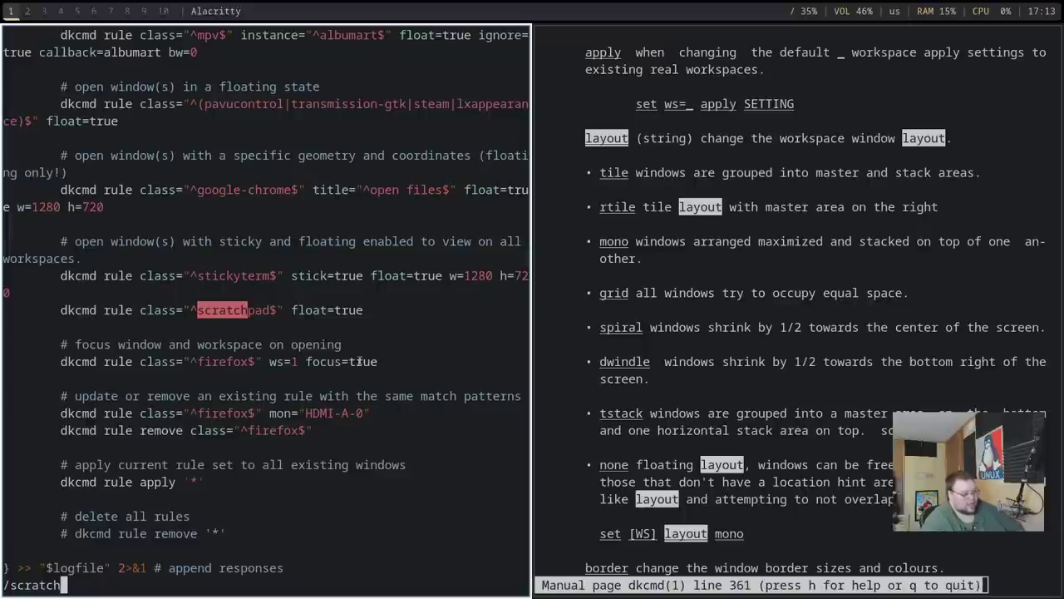
pyautogui.write('l')
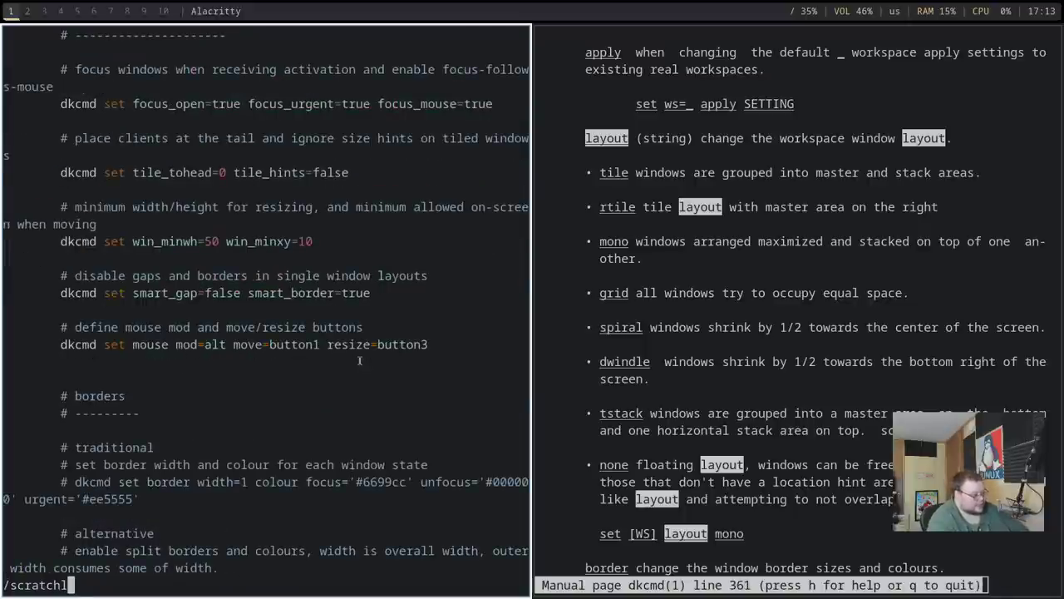
pyautogui.press('BackSpace')
pyautogui.press('Return')
# - Read the dkcmd manual page from the layout settings through borders, padding and mouse binds to the win commands such as float, stick and focus
pyautogui.press('super+j')
pyautogui.press('Down')
pyautogui.press('Down')
pyautogui.press('Down')
pyautogui.press('Down')
pyautogui.press('Down')
pyautogui.press('Down')
pyautogui.press('Down')
pyautogui.press('Down')
pyautogui.press('Down')
pyautogui.press('Down')
pyautogui.press('Down')
pyautogui.press('Down')
pyautogui.press('Down')
pyautogui.press('Down')
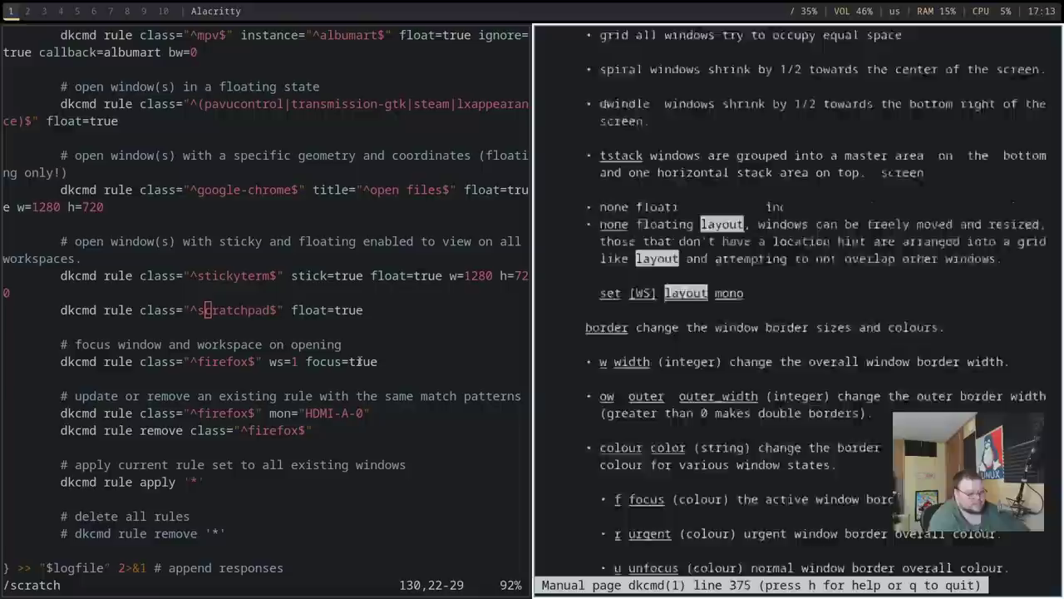
pyautogui.press('Down')
pyautogui.press('Down')
pyautogui.press('Down')
pyautogui.press('Down')
pyautogui.press('Down')
pyautogui.press('Down')
pyautogui.press('Down')
pyautogui.press('Down')
pyautogui.press('Down')
pyautogui.press('Down')
pyautogui.press('Down')
pyautogui.press('Down')
pyautogui.press('Down')
pyautogui.press('Down')
pyautogui.press('Down')
pyautogui.press('Down')
pyautogui.press('Down')
pyautogui.press('Down')
pyautogui.press('Down')
pyautogui.press('Down')
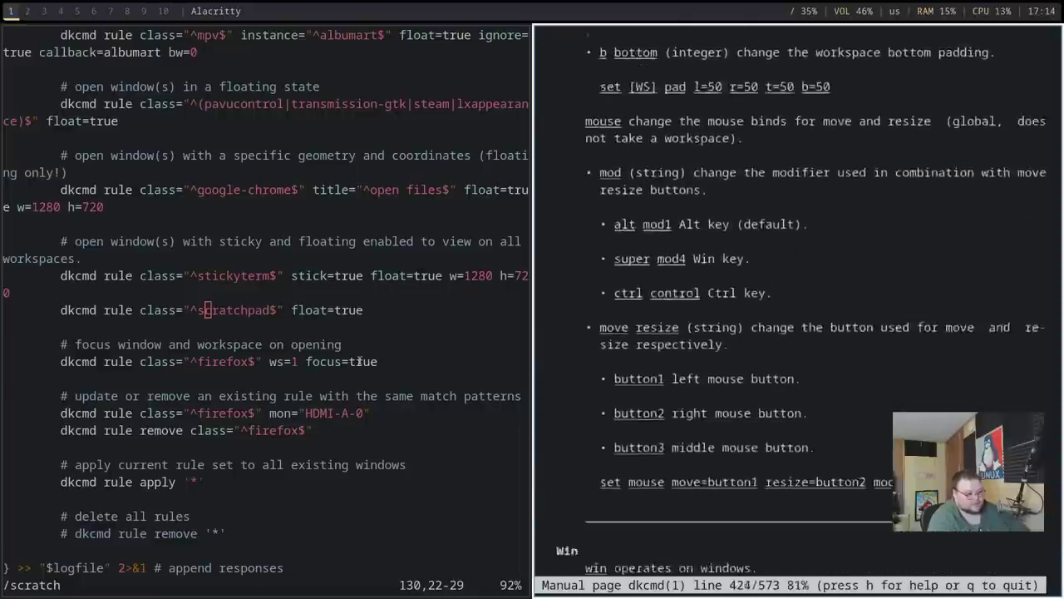
pyautogui.press('Down')
pyautogui.press('Down')
pyautogui.press('Down')
pyautogui.press('Down')
pyautogui.press('Down')
pyautogui.press('Down')
pyautogui.press('Down')
pyautogui.press('Down')
pyautogui.press('Down')
pyautogui.press('Down')
pyautogui.press('Down')
pyautogui.press('Down')
pyautogui.press('Down')
pyautogui.press('Down')
pyautogui.press('Down')
pyautogui.press('Down')
pyautogui.press('Down')
pyautogui.press('Down')
pyautogui.press('Down')
pyautogui.press('Down')
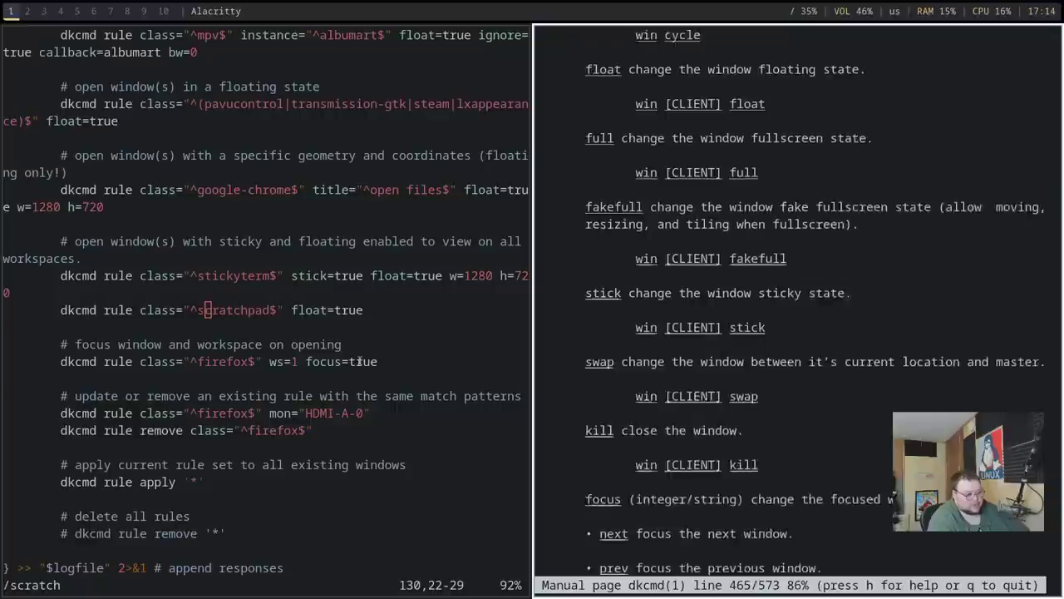
pyautogui.press('Down')
pyautogui.press('Down')
pyautogui.press('Down')
pyautogui.press('Down')
pyautogui.press('Down')
pyautogui.press('Down')
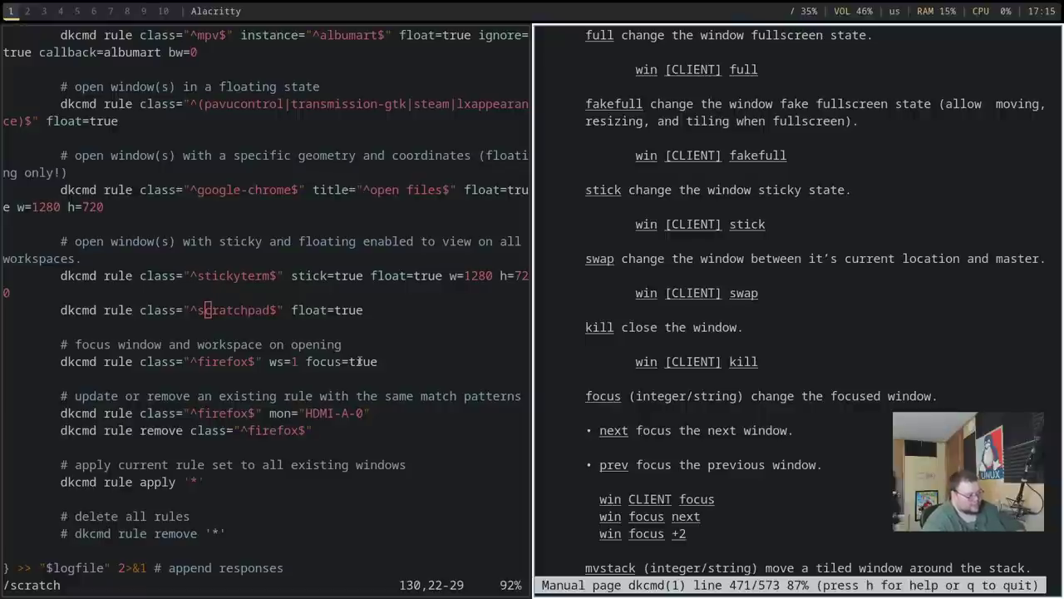
# - Examine dkrc from the end of the file back up through its window rules to the callback function rule for mpv
pyautogui.press('G')
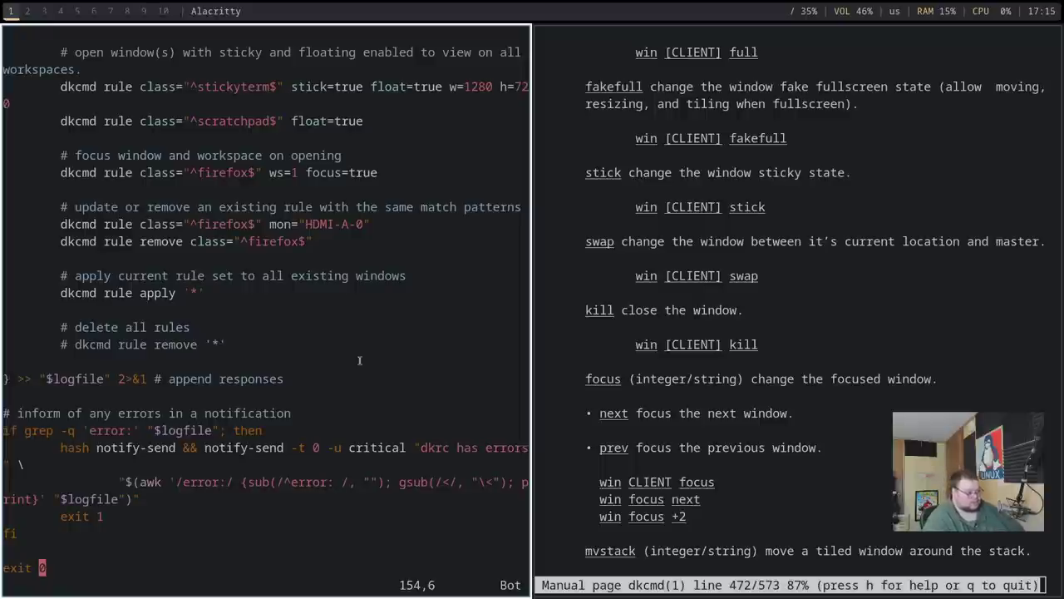
pyautogui.press('k')
pyautogui.press('k')
pyautogui.press('k')
pyautogui.press('k')
pyautogui.press('k')
pyautogui.press('k')
pyautogui.press('k')
pyautogui.press('k')
pyautogui.press('k')
pyautogui.press('k')
pyautogui.press('k')
pyautogui.press('k')
pyautogui.press('k')
pyautogui.press('k')
pyautogui.press('k')
pyautogui.press('k')
pyautogui.press('k')
pyautogui.press('k')
pyautogui.press('k')
pyautogui.press('k')
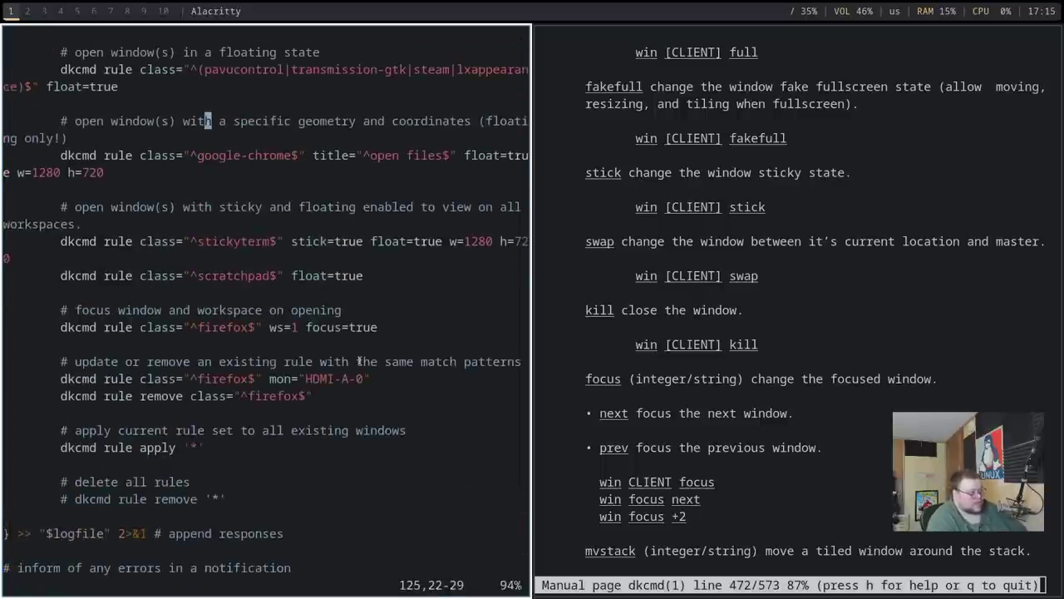
pyautogui.press('k')
pyautogui.press('k')
pyautogui.press('k')
pyautogui.press('k')
pyautogui.press('k')
pyautogui.press('k')
pyautogui.press('k')
pyautogui.press('k')
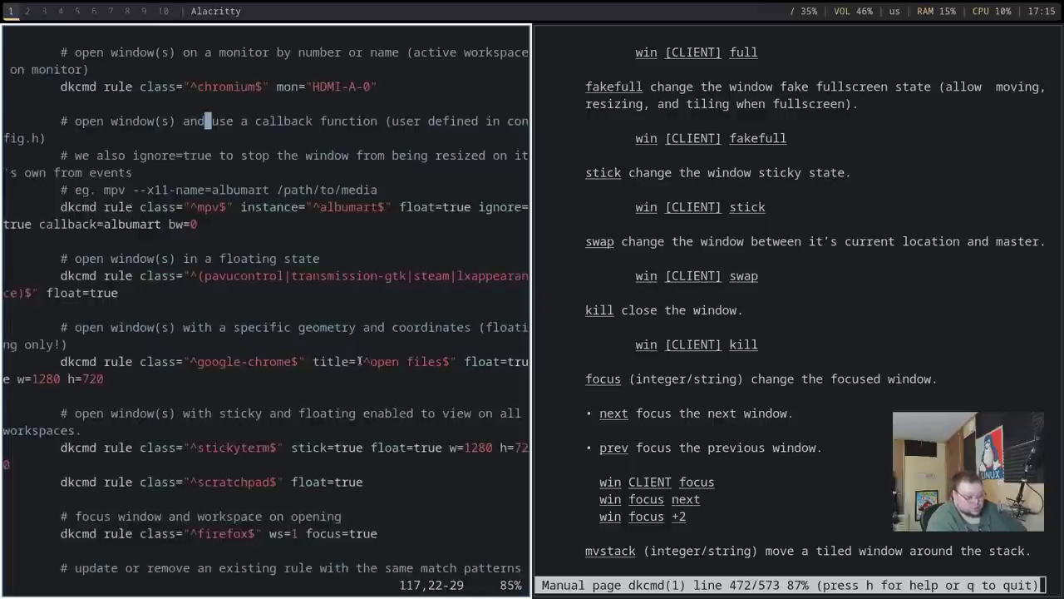